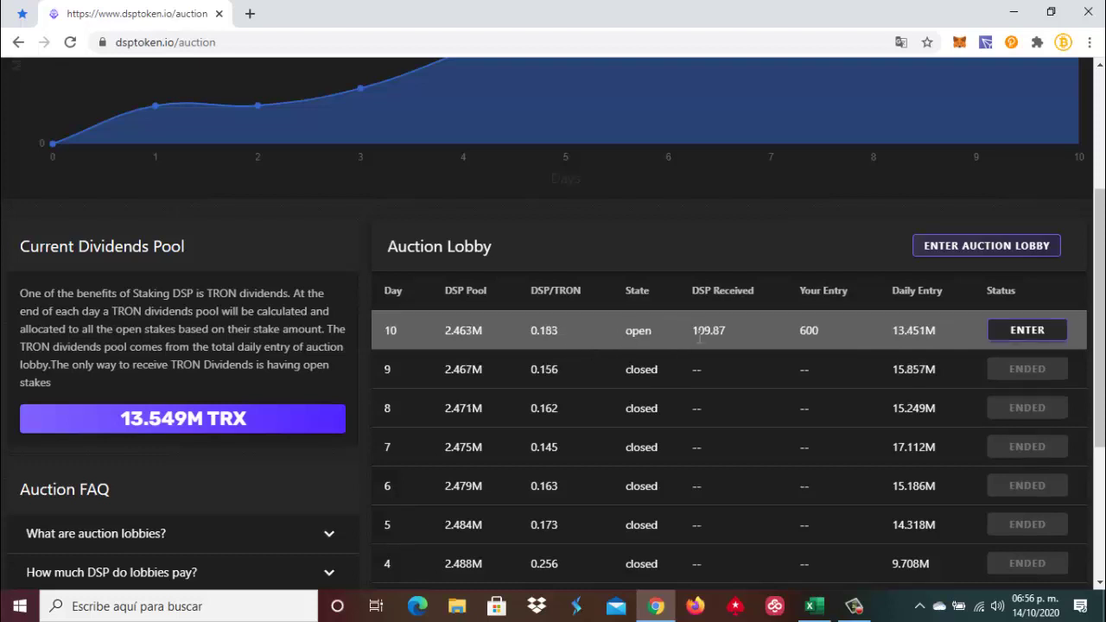
Review the dividend histogram and the day 10 and day 11 entries in the Auction Lobby.
scroll(733, 368, up, 3)
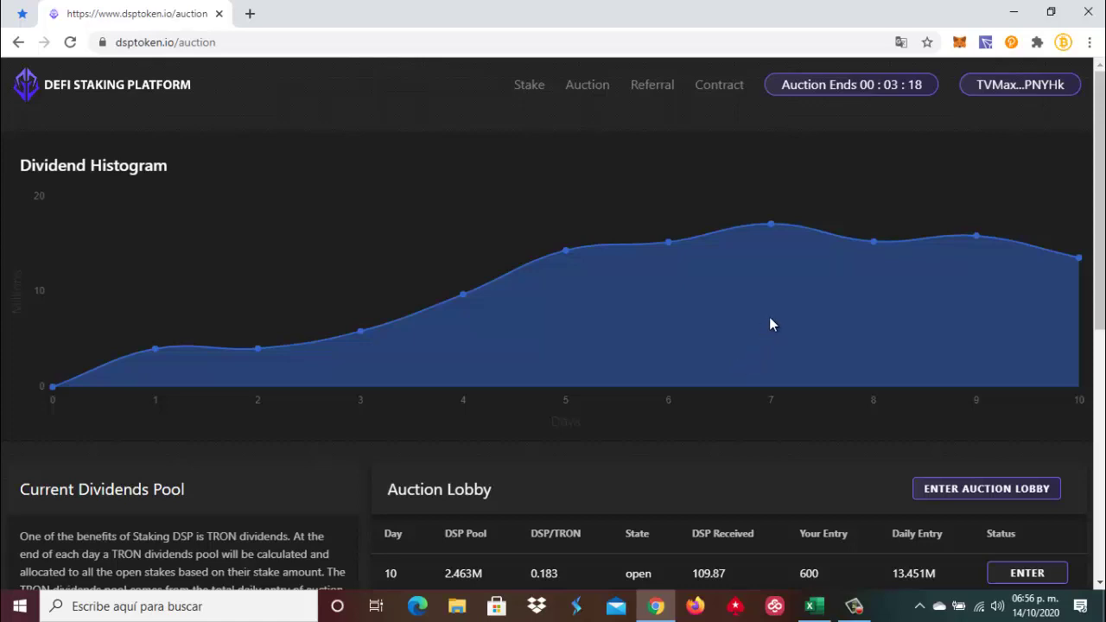
scroll(772, 324, down, 4)
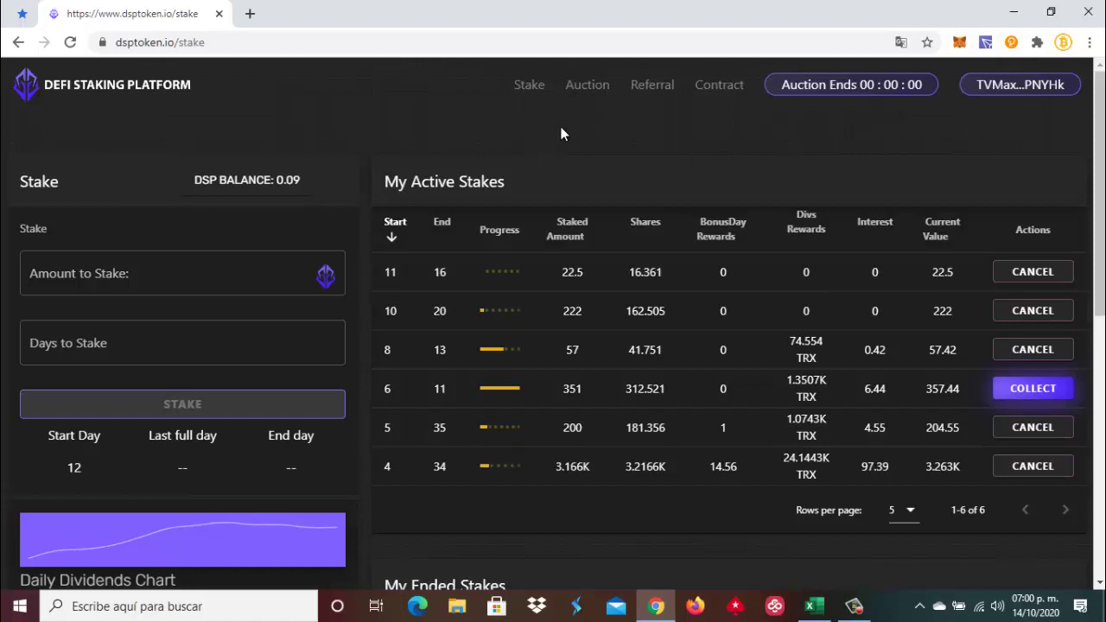
click(590, 90)
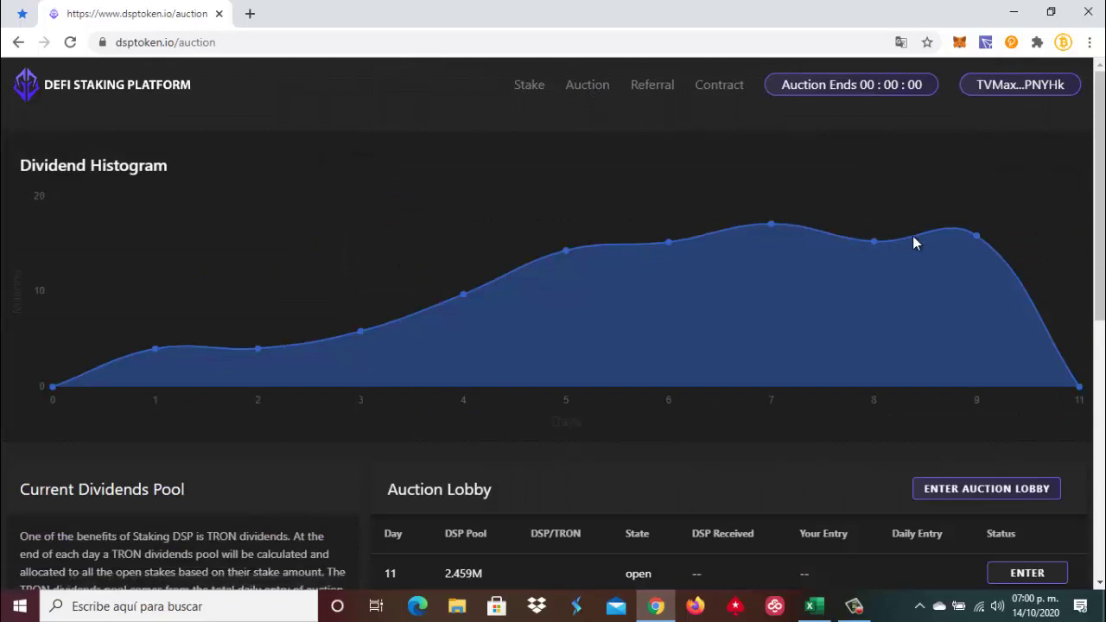
scroll(693, 230, down, 2)
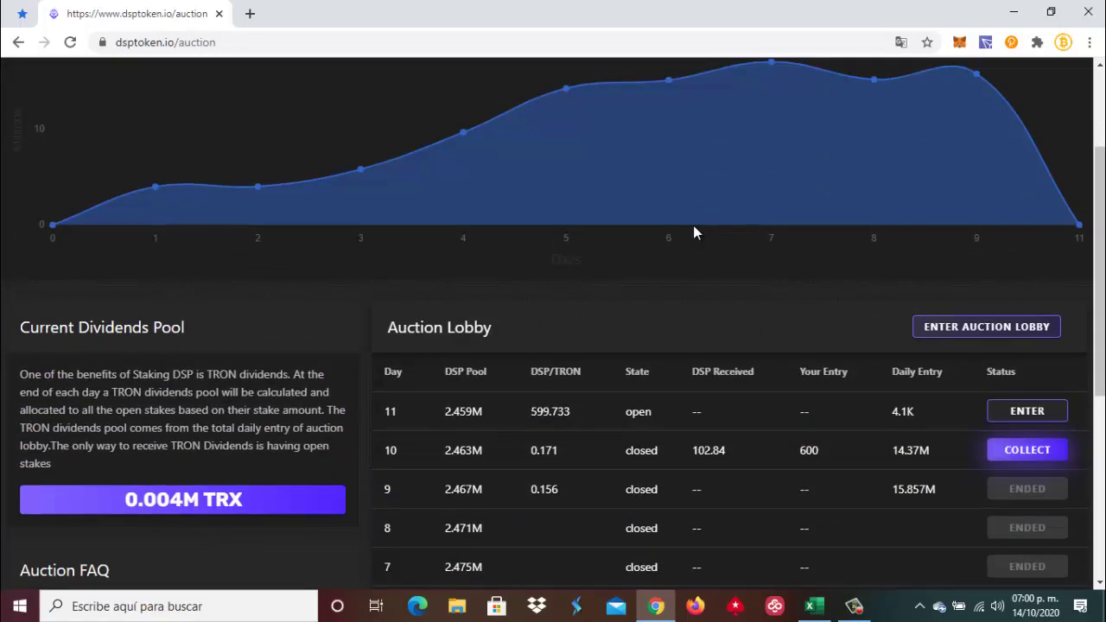
scroll(693, 226, down, 1)
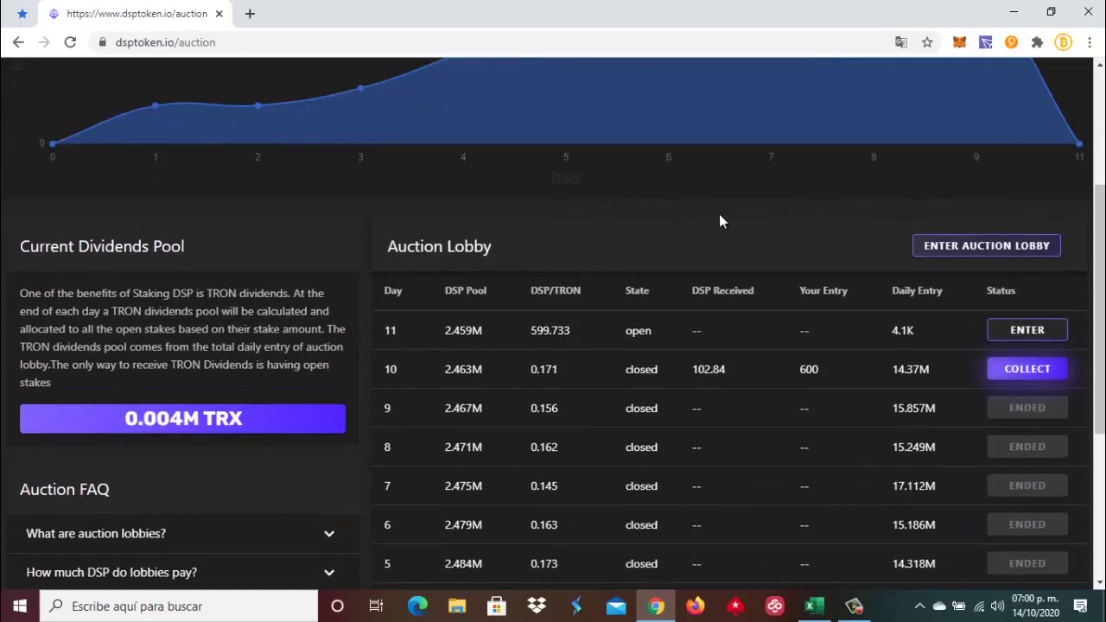
scroll(770, 223, down, 2)
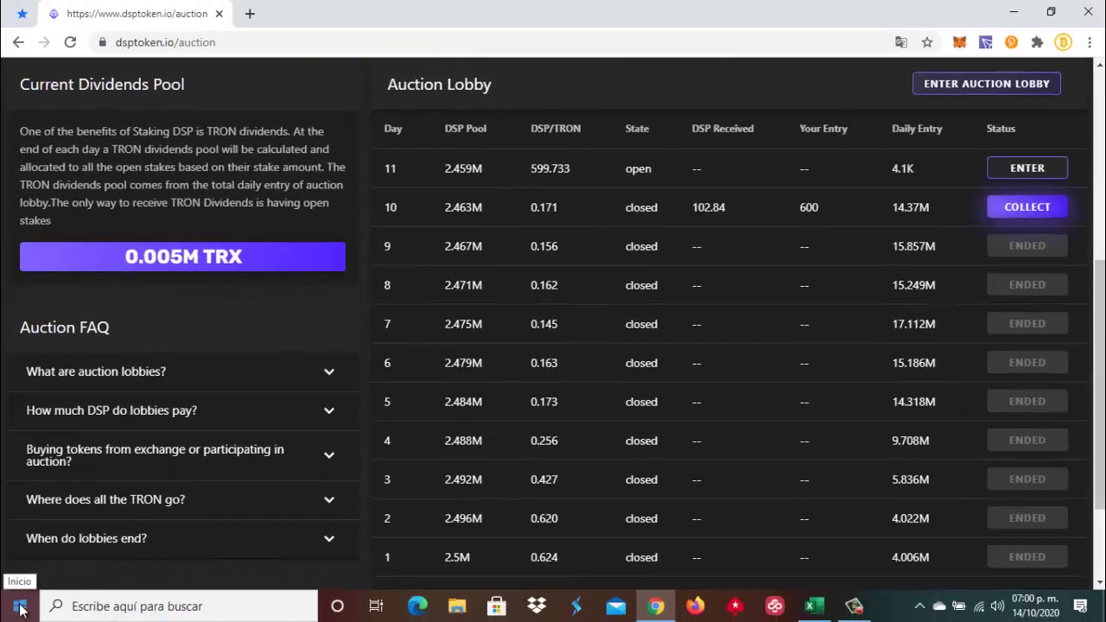
Open the Windows Calculator and move it clear of the Auction Lobby table.
click(20, 610)
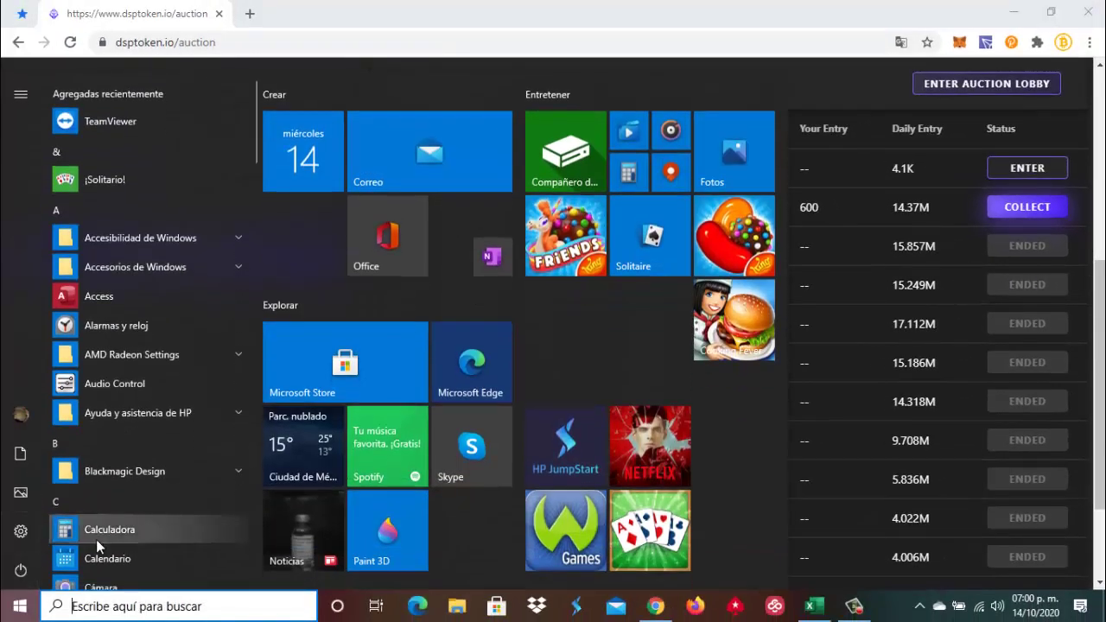
click(96, 535)
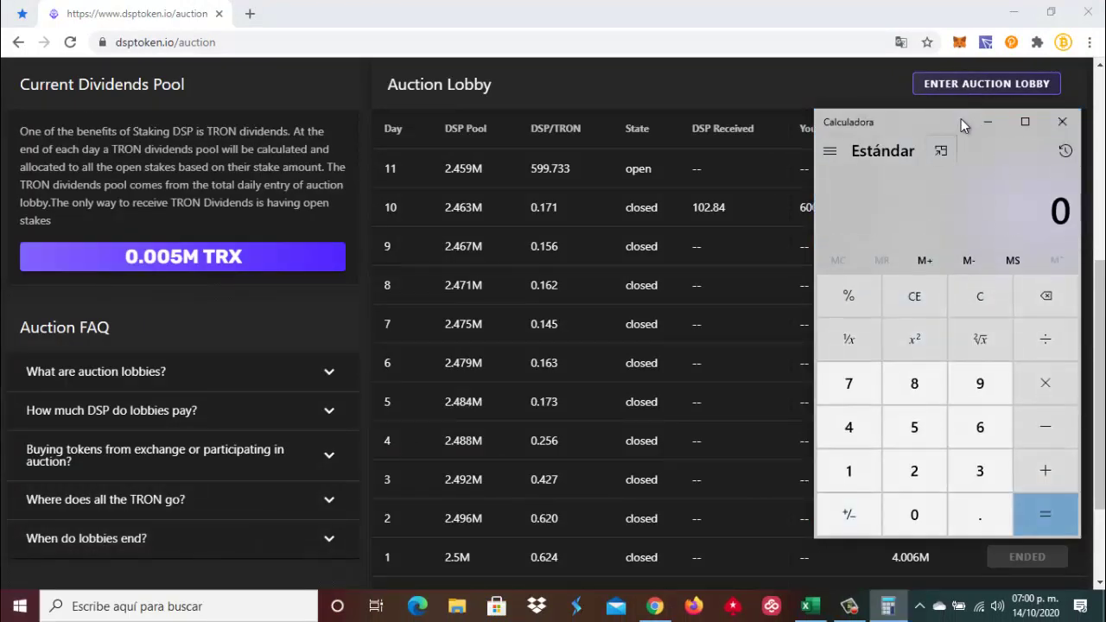
drag(960, 118, 250, 111)
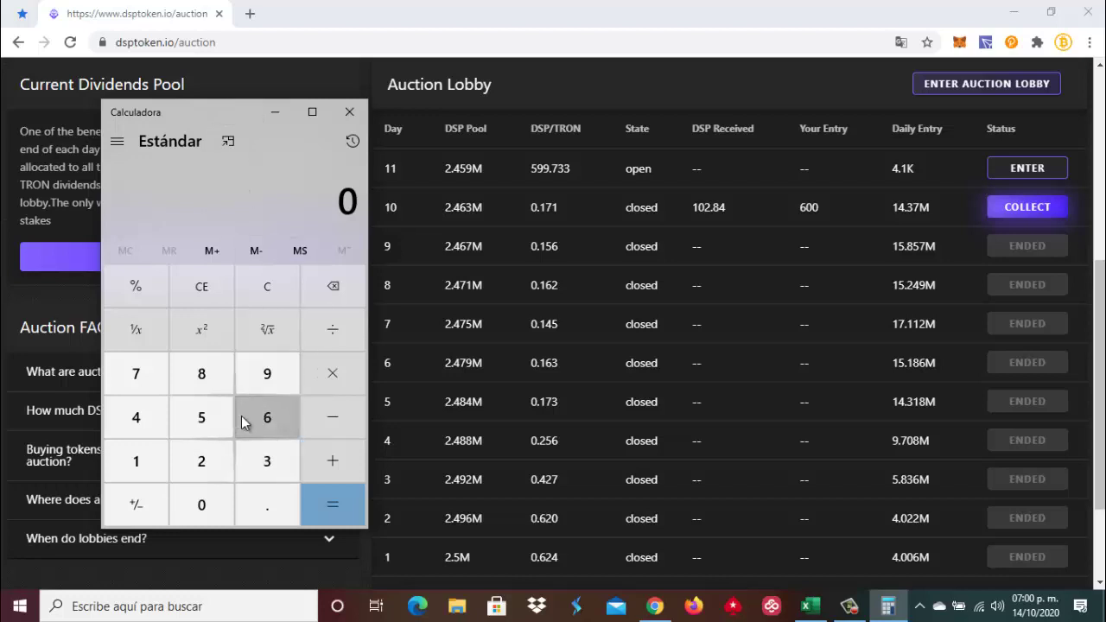
Multiply the 600 TRX entry by the day 10 DSP/TRON rate of 0.171 in the calculator.
click(267, 429)
double_click(210, 507)
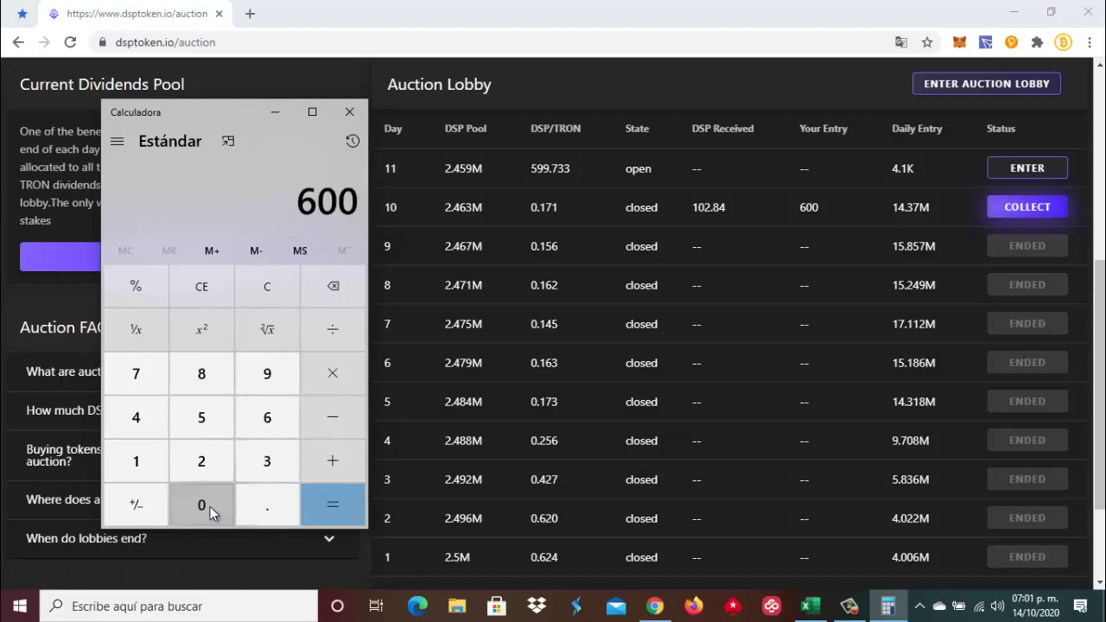
click(340, 378)
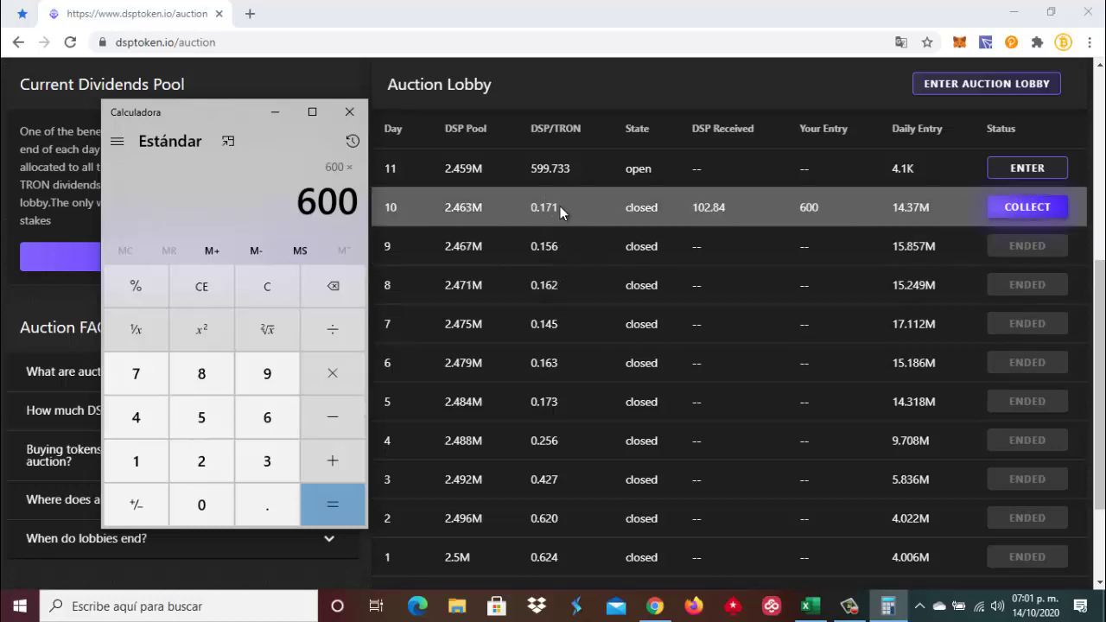
click(187, 504)
click(253, 501)
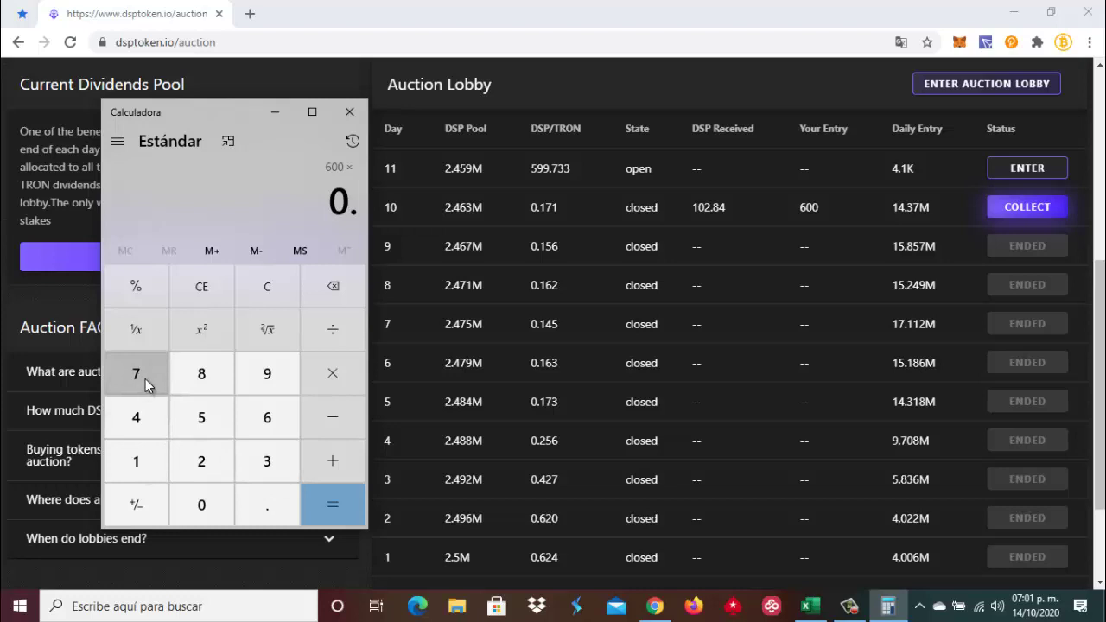
click(134, 467)
click(138, 376)
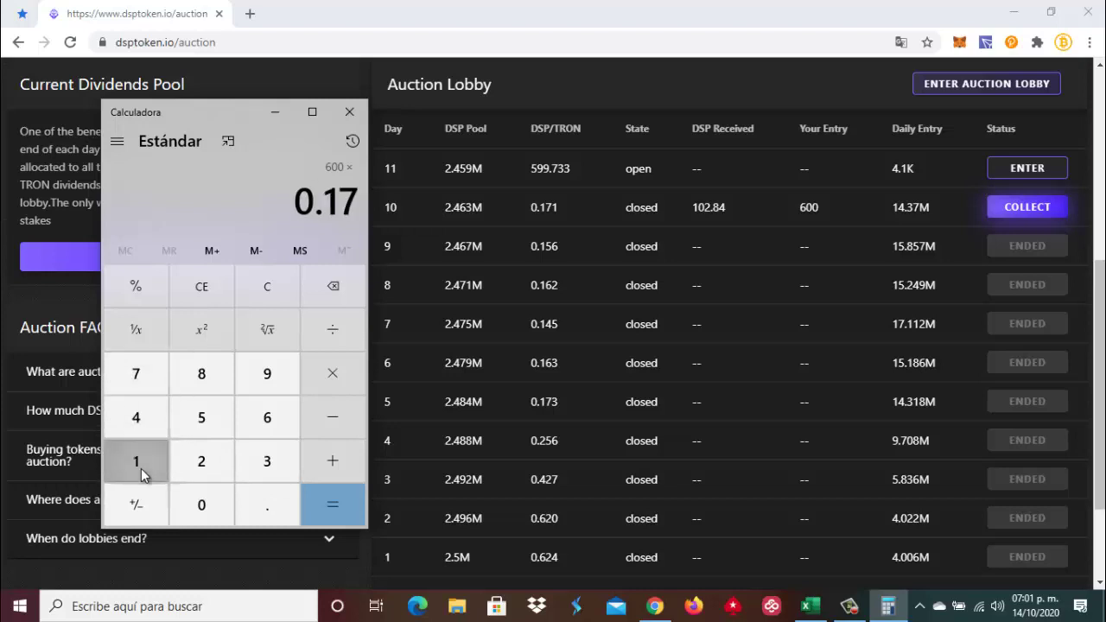
click(141, 474)
click(332, 508)
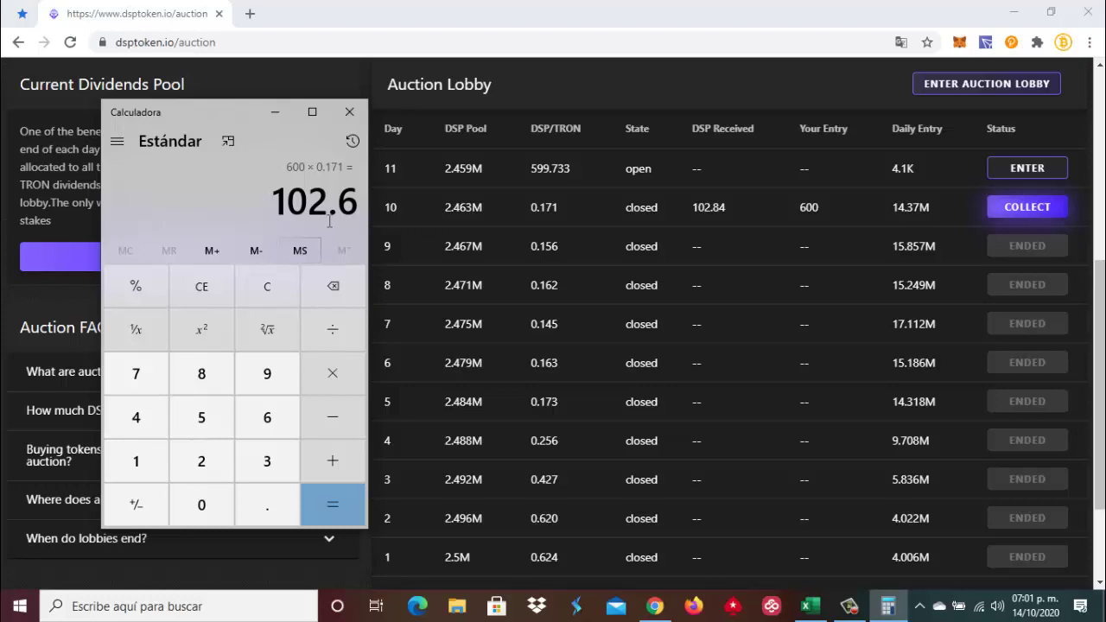
Collect the DSP from the closed day 10 auction and accept the contract call in the wallet.
click(1025, 216)
click(1025, 207)
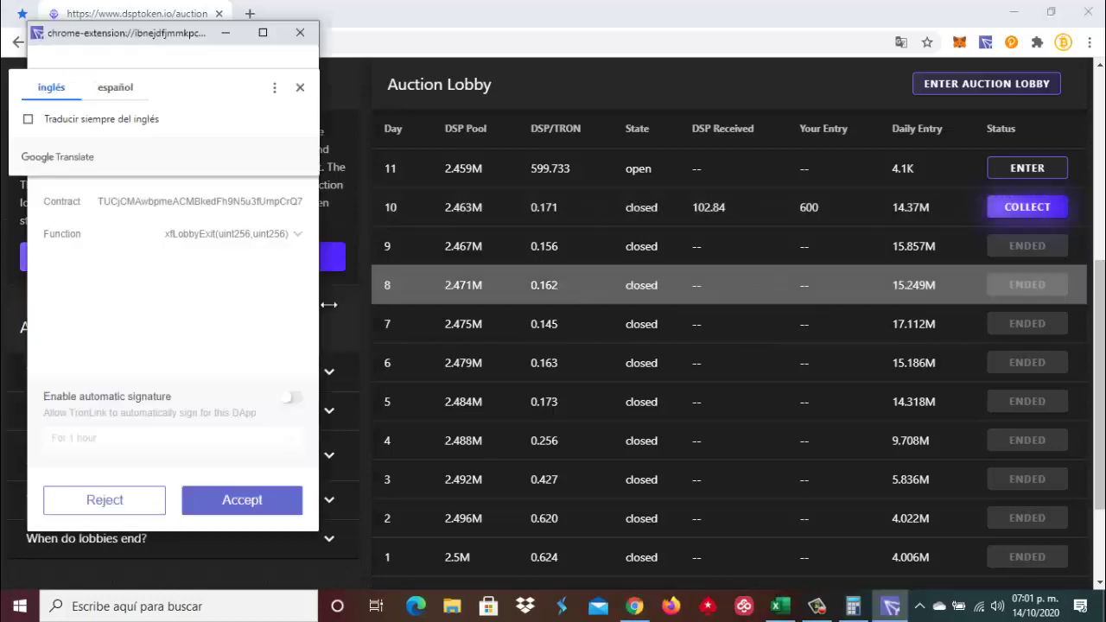
click(242, 499)
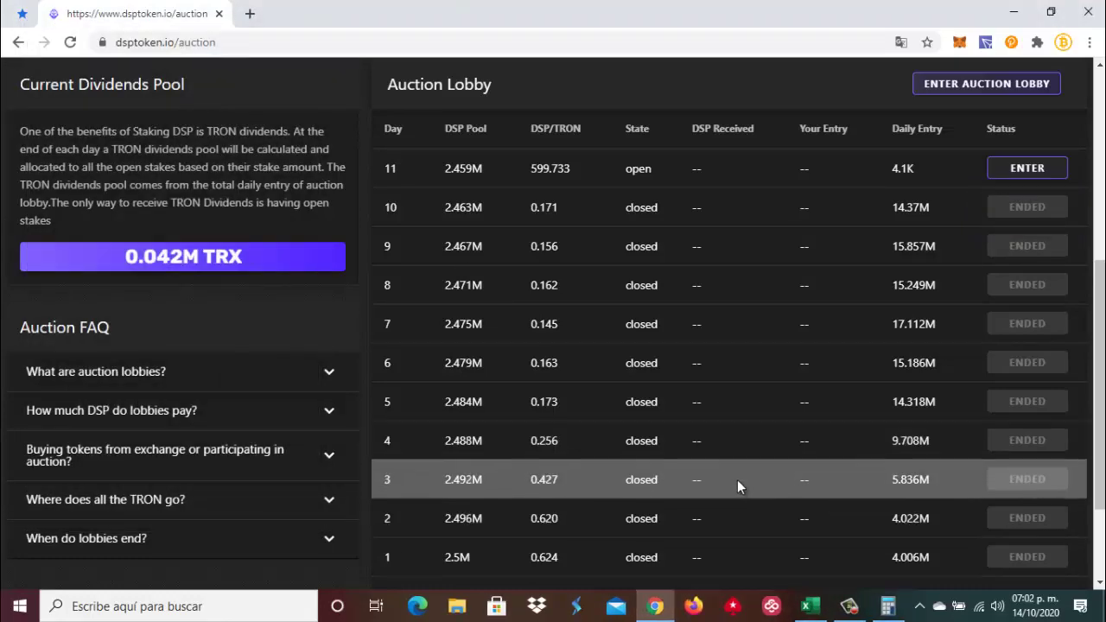
On the Stake page, stake 106 DSP for 5 days and accept the transaction in the wallet.
scroll(737, 480, up, 2)
scroll(737, 484, up, 3)
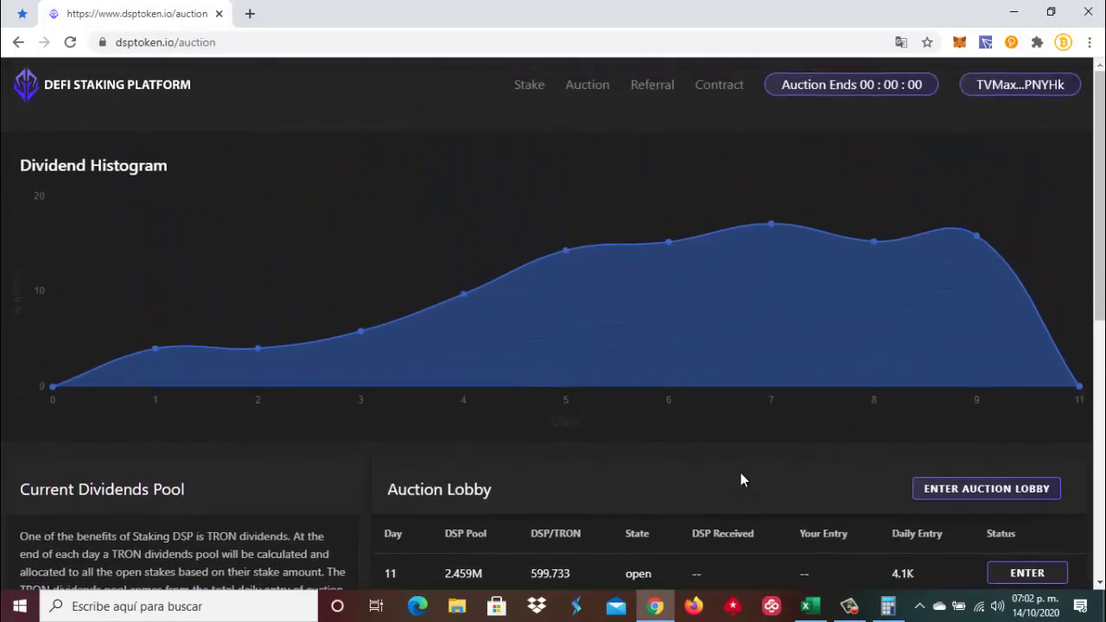
click(528, 89)
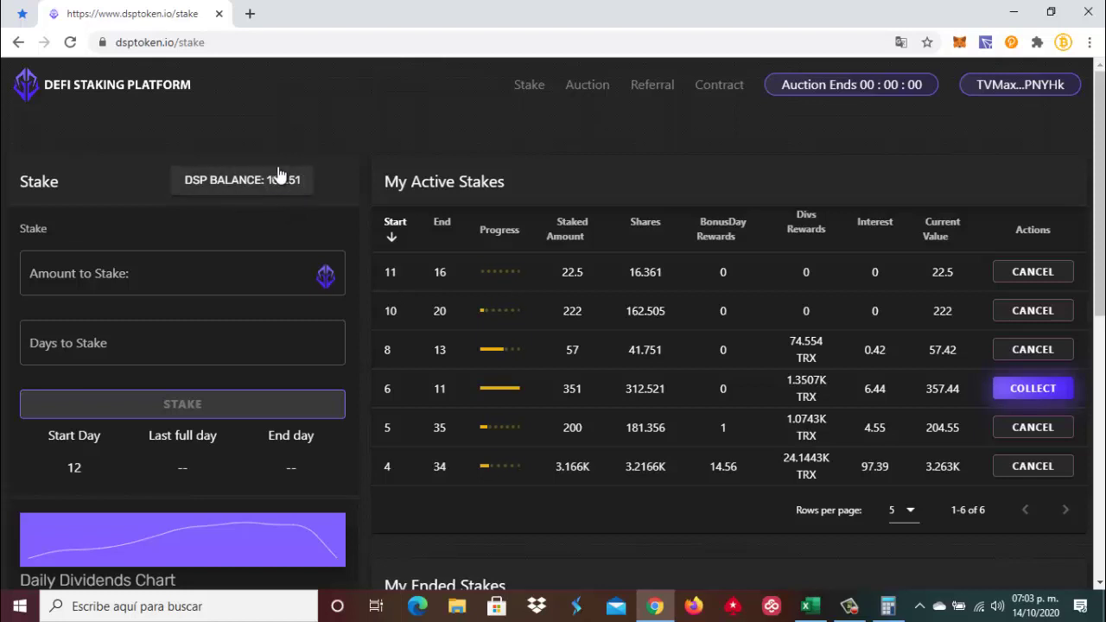
click(95, 273)
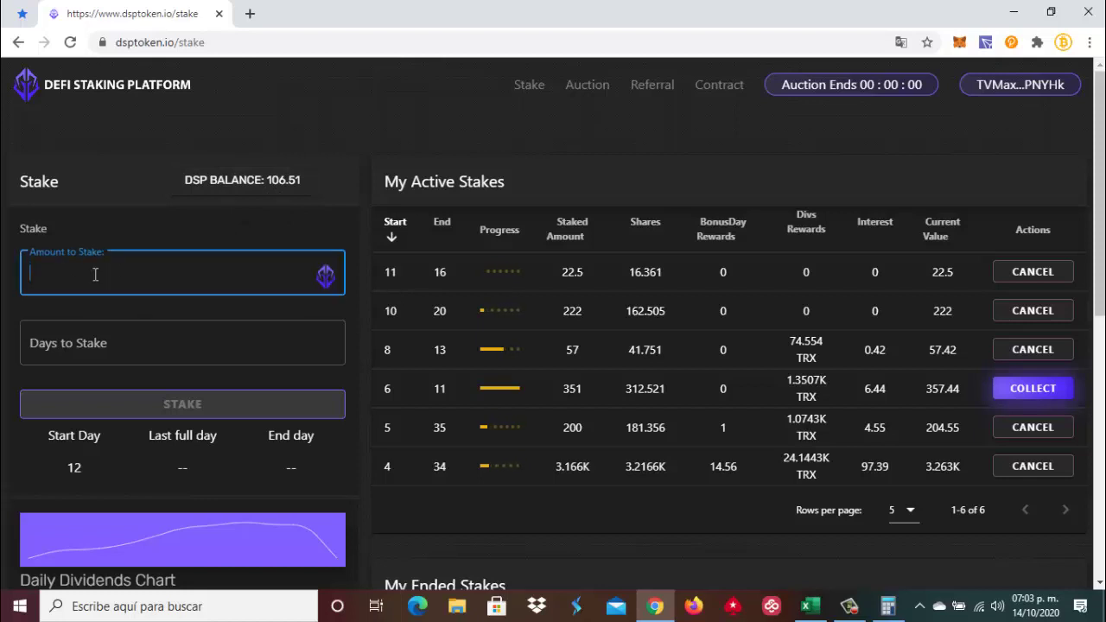
text(106)
click(93, 350)
text(5)
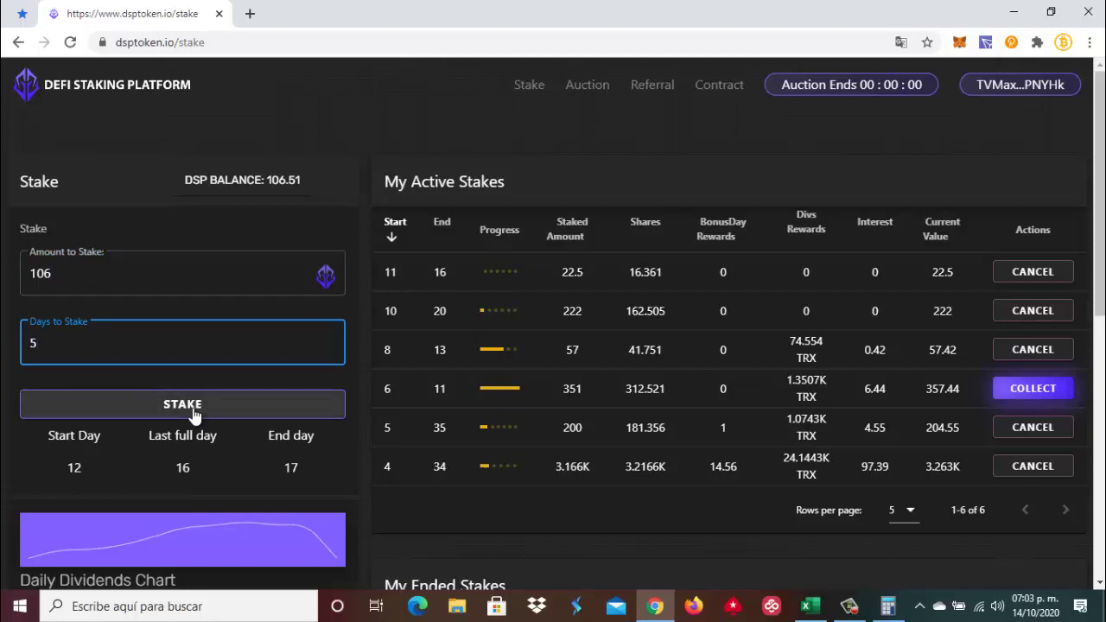
click(193, 411)
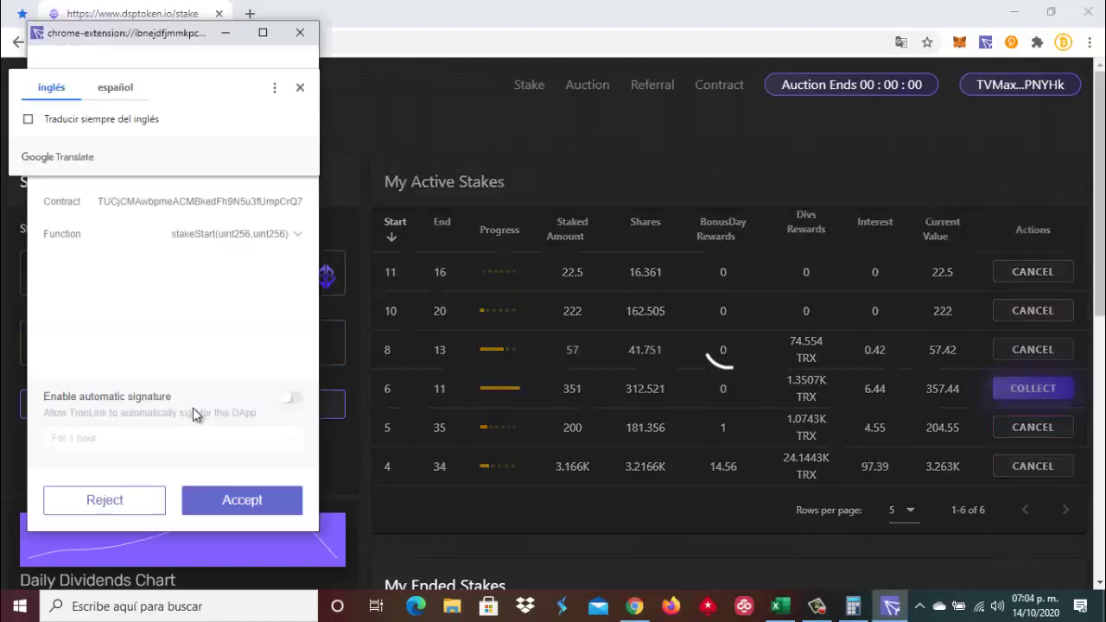
click(244, 501)
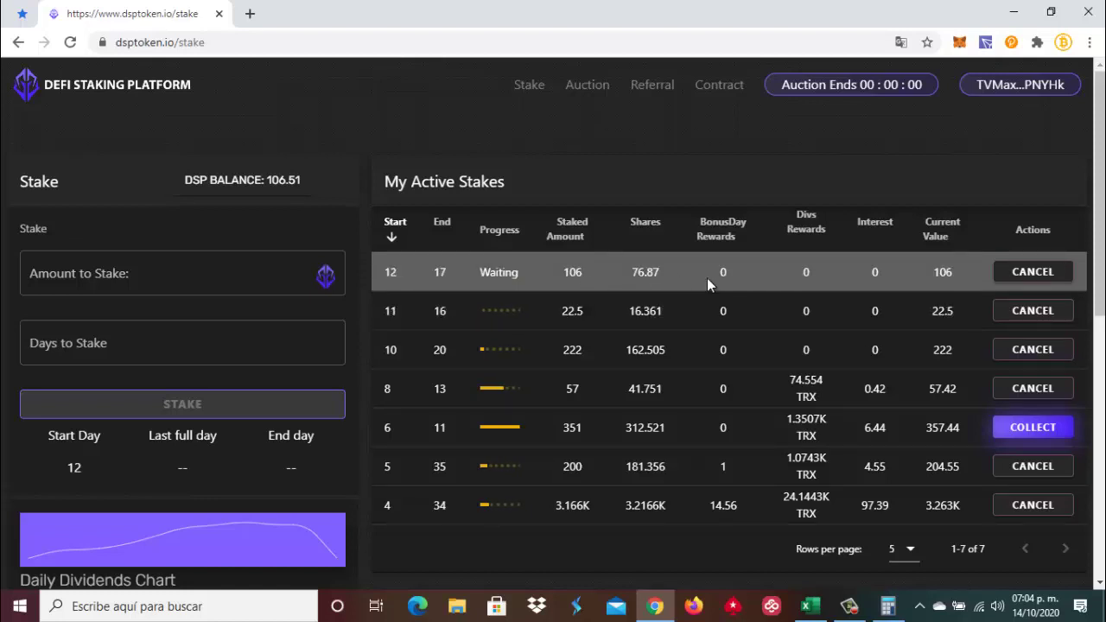
Copy the new stake's amount, 106, into H10 of Excel's DEFI STAKING PLATAFORMA sheet and label H9 "5 dias".
double_click(583, 280)
right_click(576, 272)
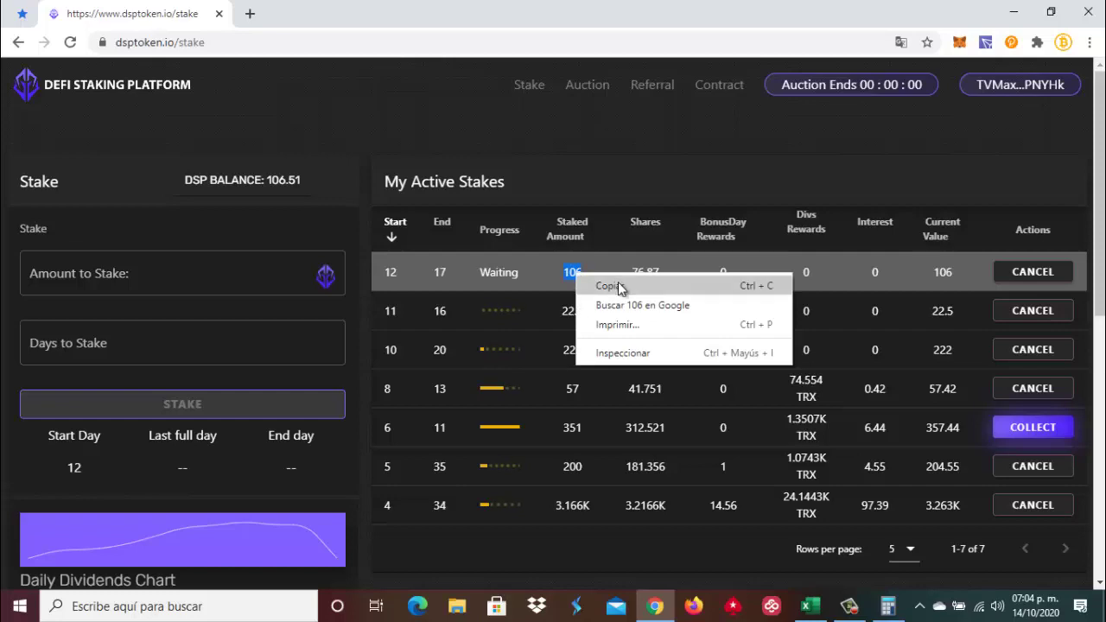
click(617, 285)
click(810, 606)
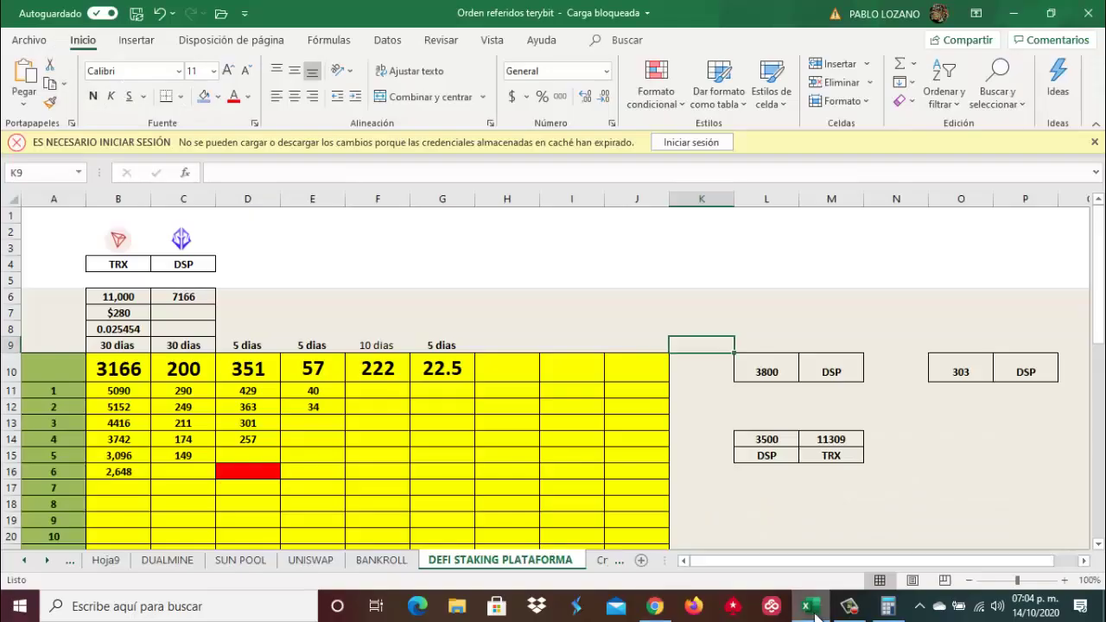
click(504, 369)
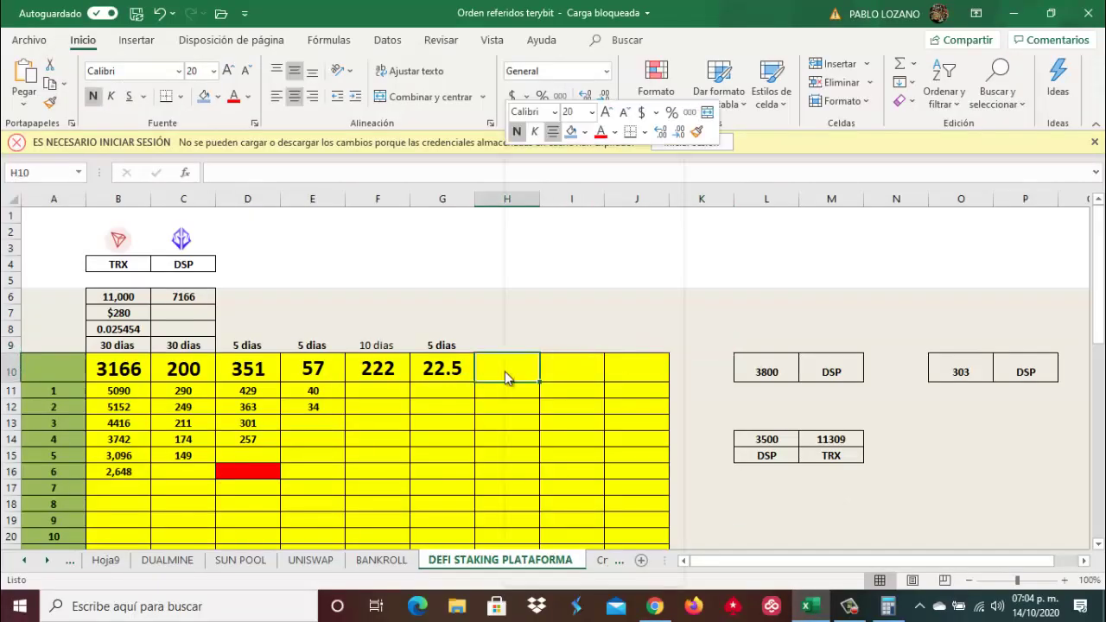
right_click(506, 373)
click(545, 241)
Enter "600 trx" in cell H7 and format it centred and bold.
click(519, 316)
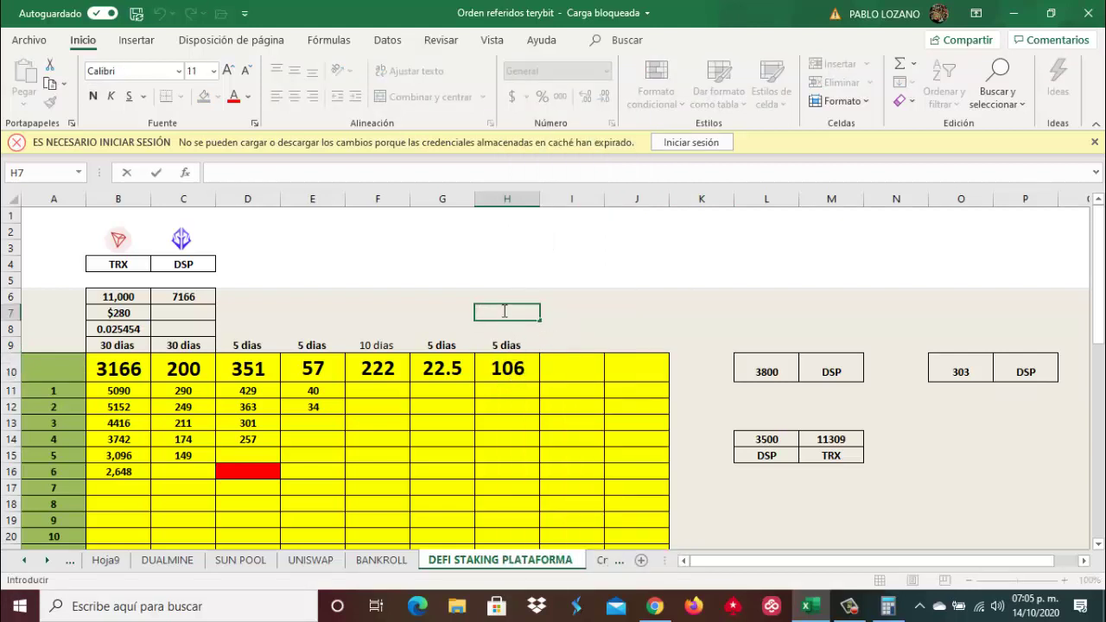
key(F2)
text(600 trx)
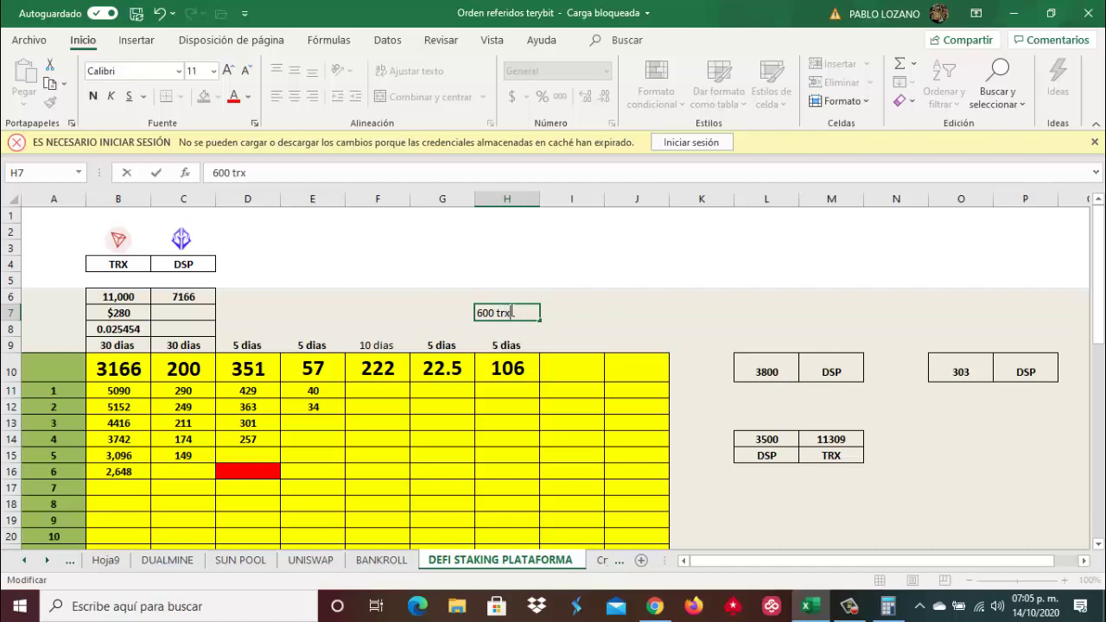
click(574, 296)
click(504, 314)
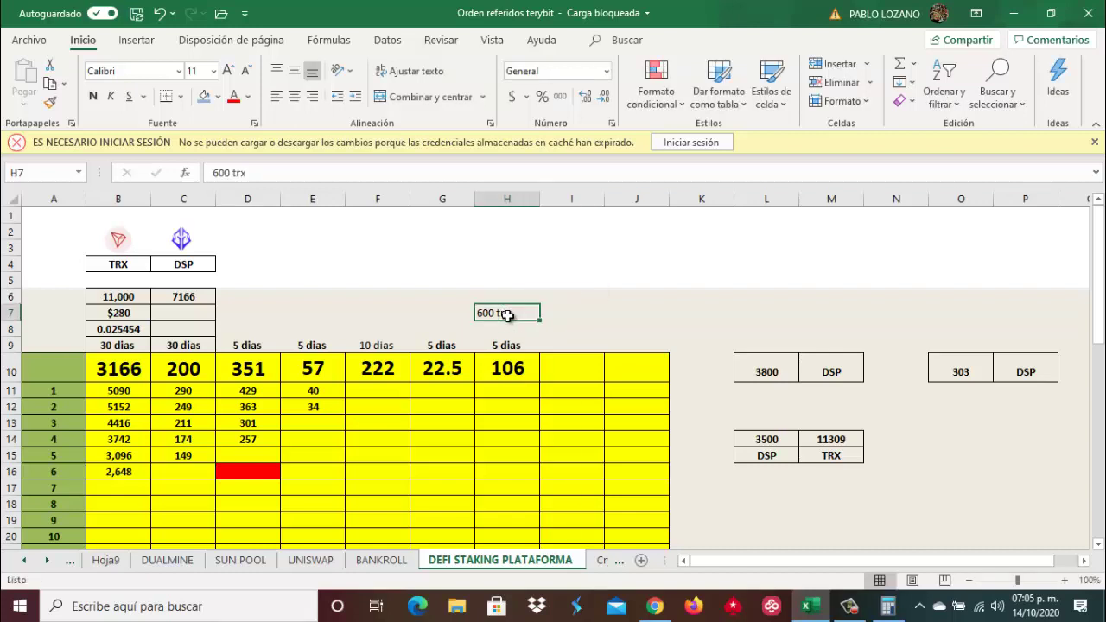
click(294, 99)
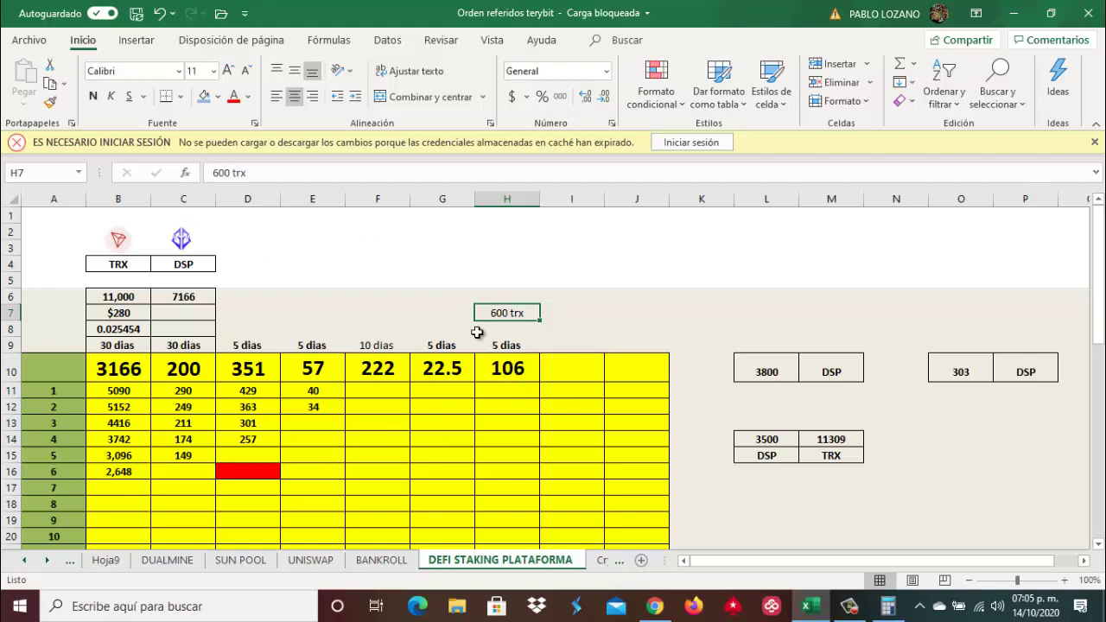
click(97, 97)
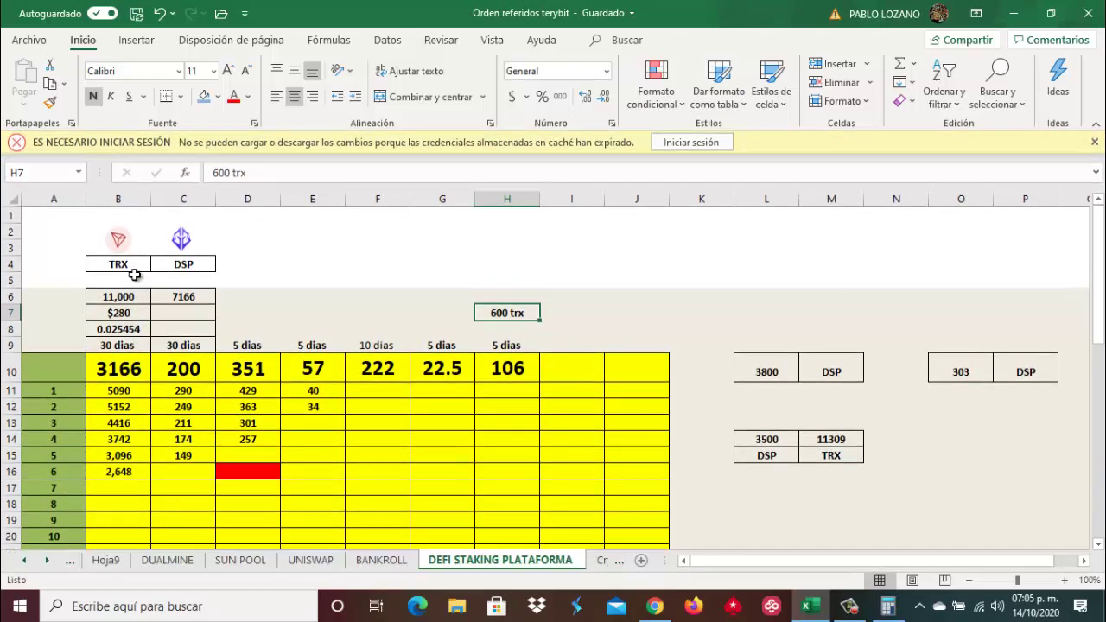
Examine the 30-day stakes in B10:C10 and the DSP and TRX amounts in L10:M15.
click(119, 370)
drag(119, 370, 190, 373)
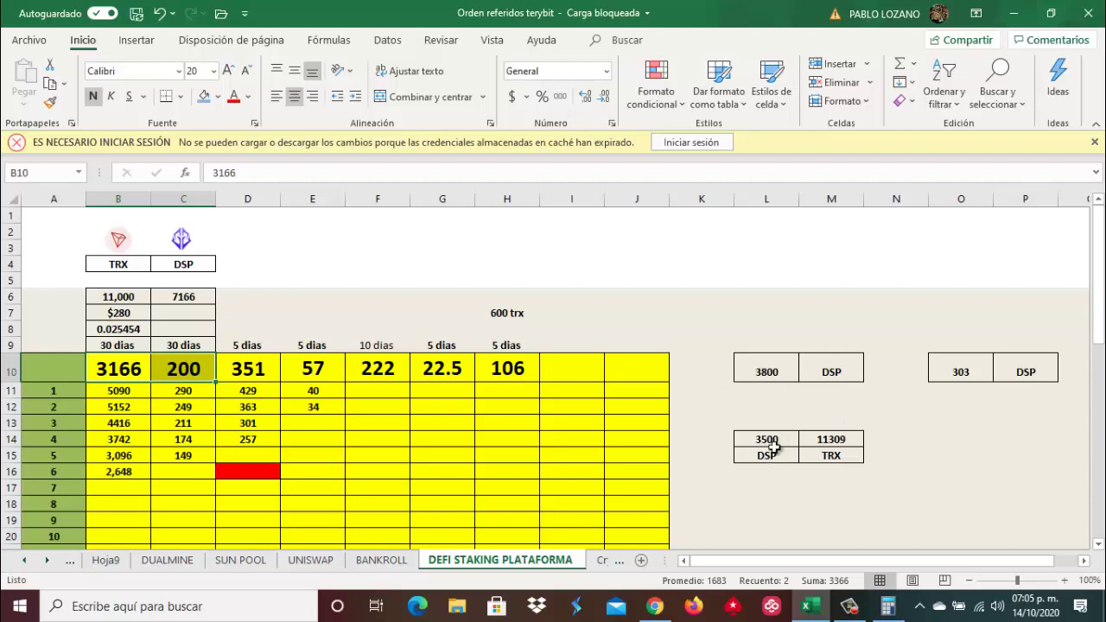
drag(741, 365, 845, 452)
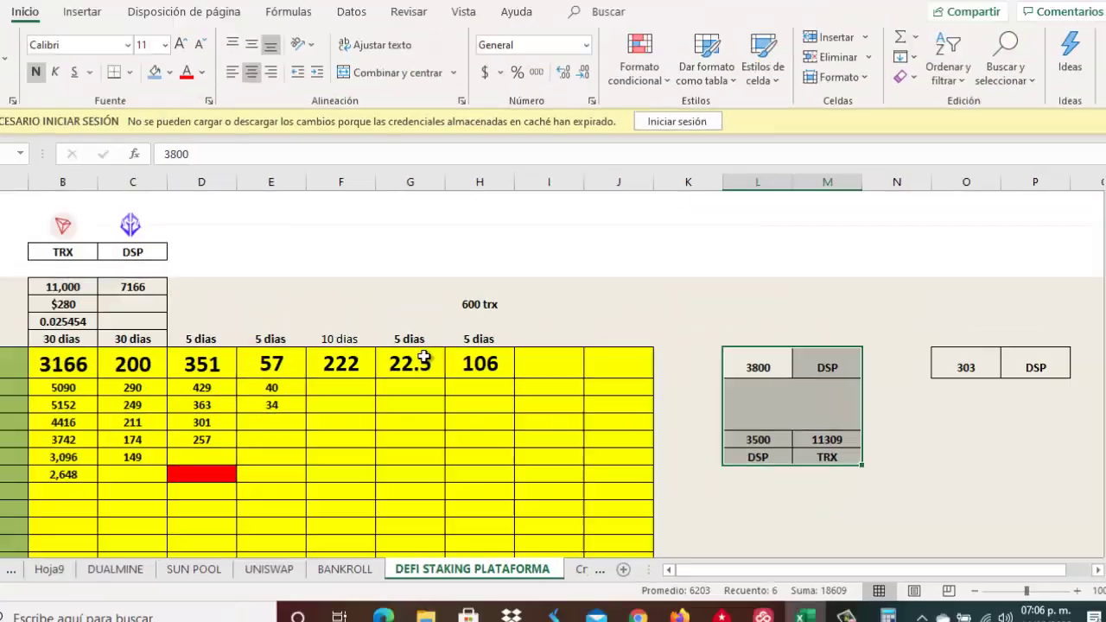
drag(423, 356, 125, 471)
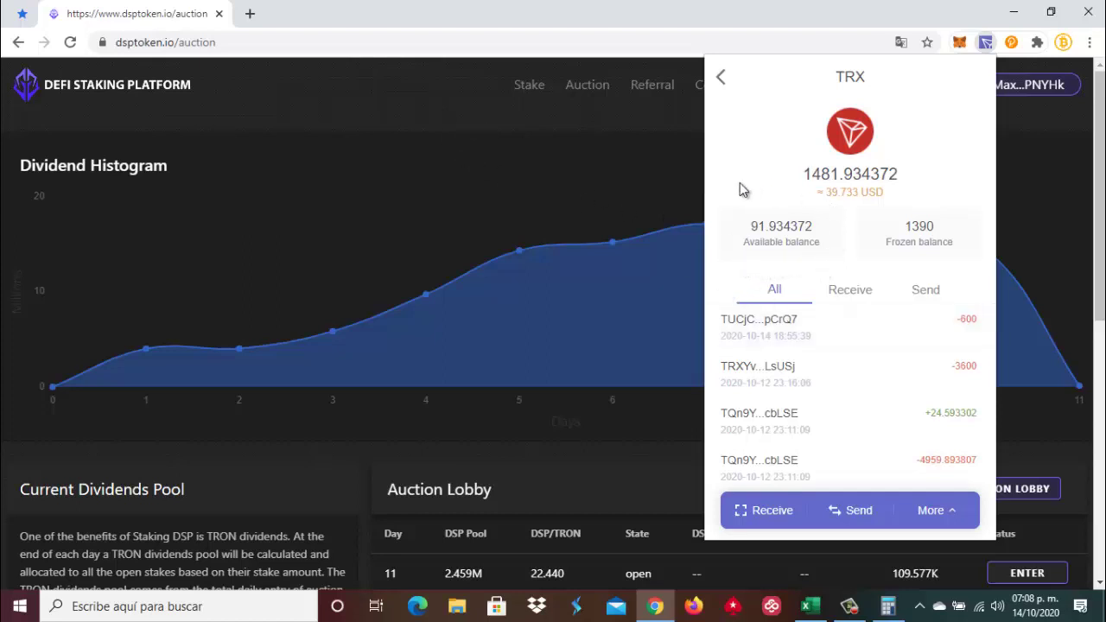
In the browser, dismiss the wallet's TRX details and check the active stakes' dividend rewards on the Stake page.
click(381, 124)
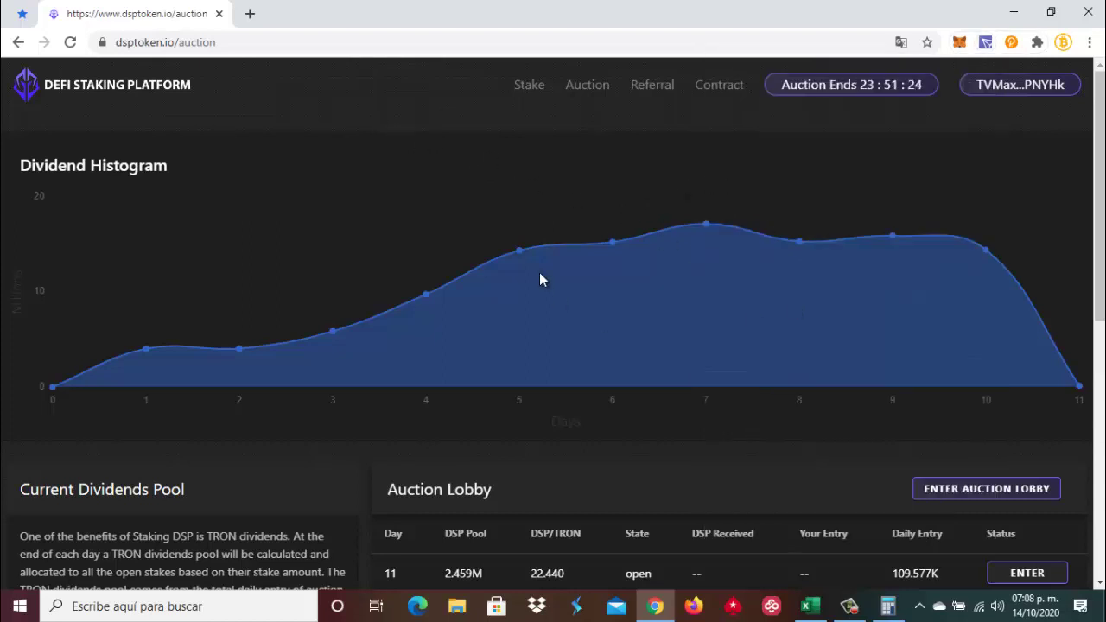
click(530, 85)
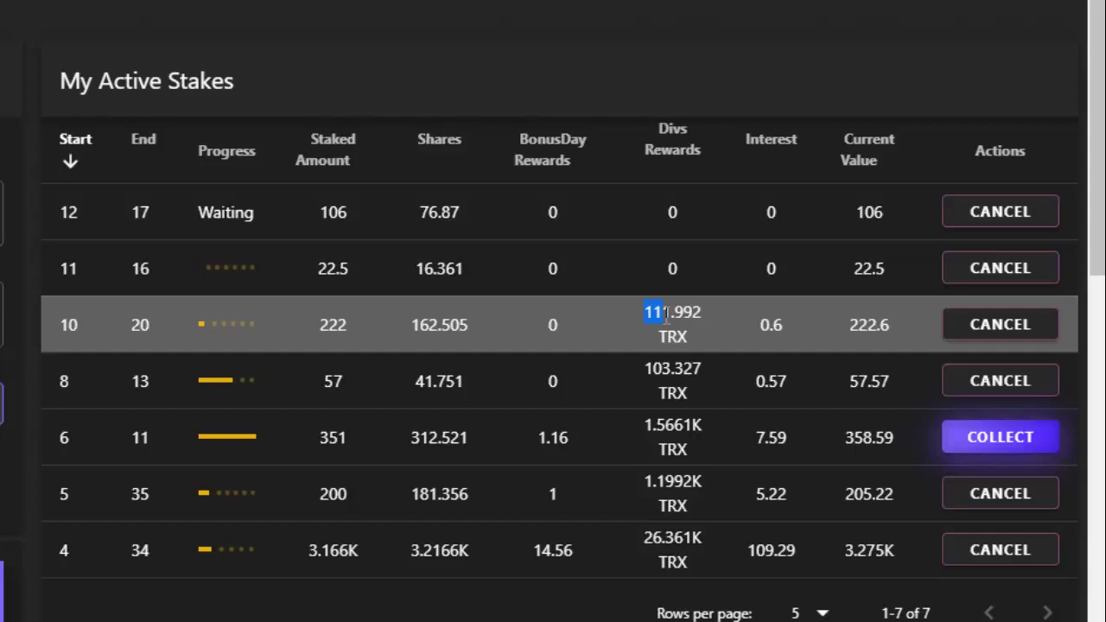
Copy 111 from the 222 DSP stake's dividend reward into cell F11 of Excel's DEFI STAKING PLATAFORMA sheet, matching the destination formatting, and collapse the ribbon.
right_click(662, 316)
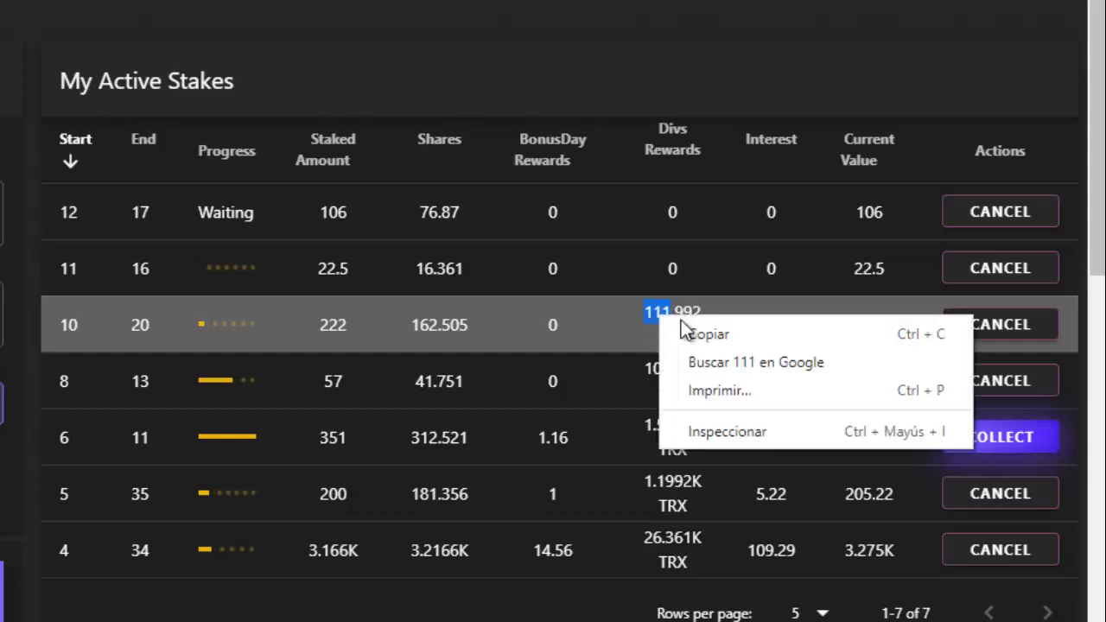
click(711, 330)
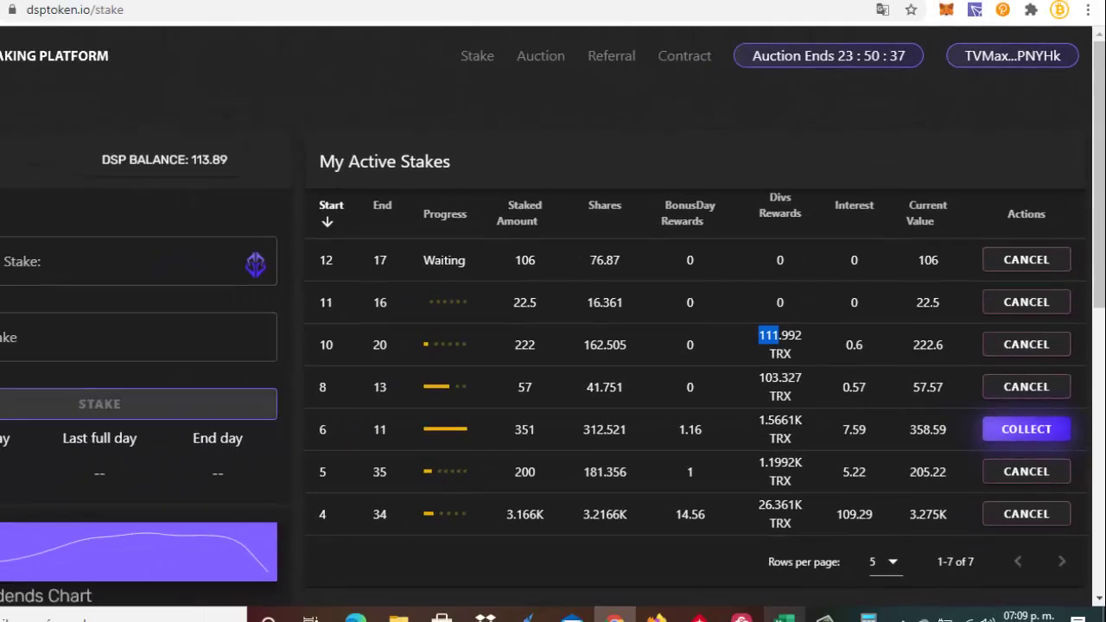
click(784, 619)
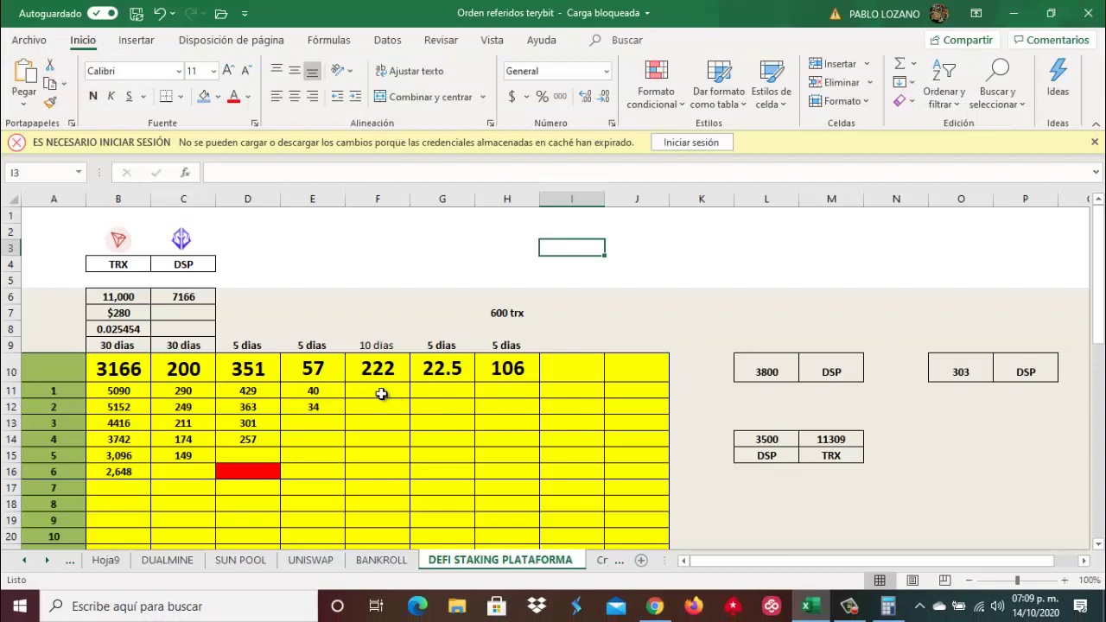
click(381, 394)
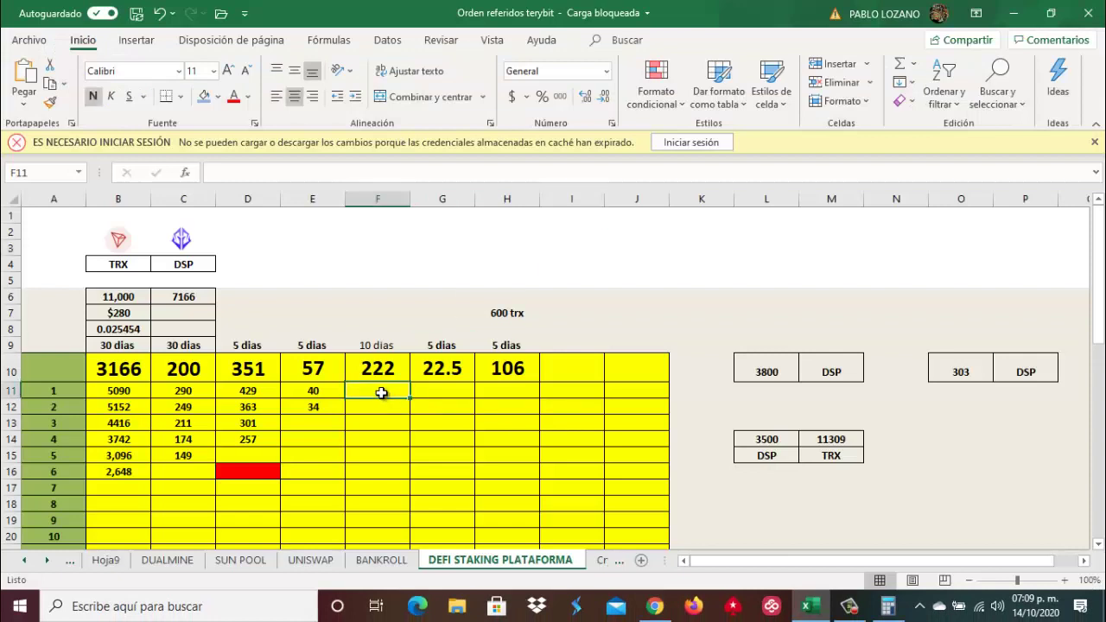
right_click(381, 394)
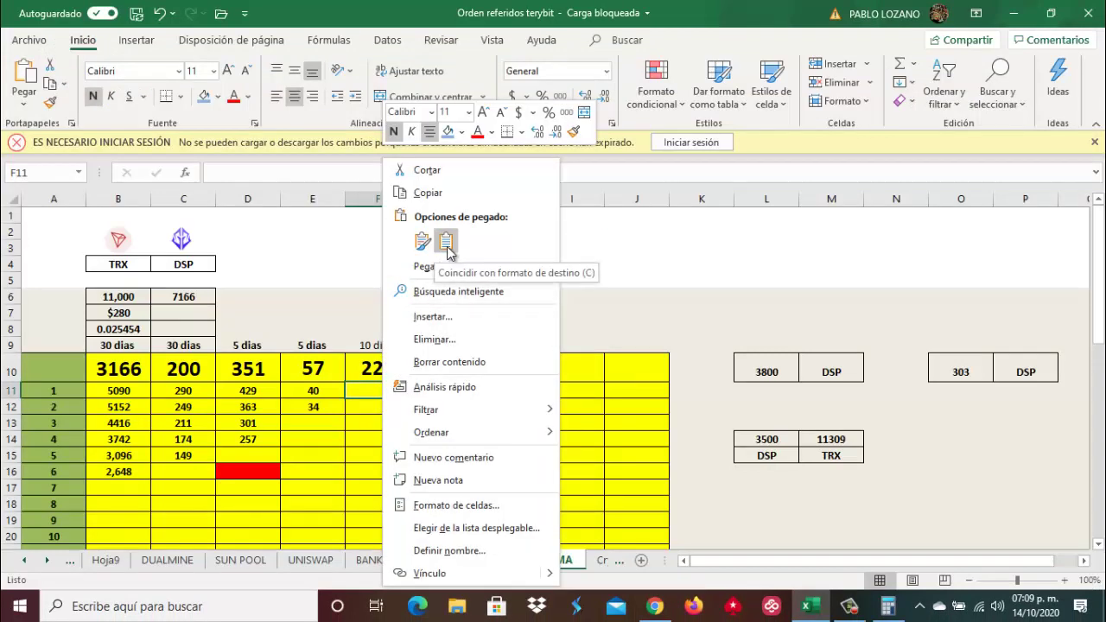
click(446, 241)
click(456, 280)
key(ctrl+F1)
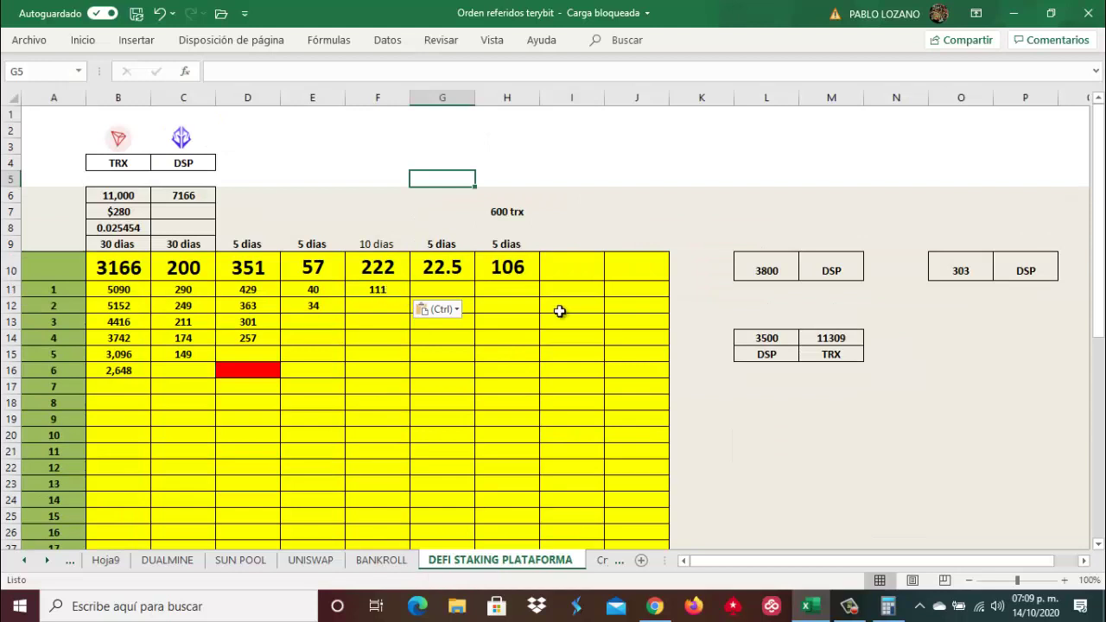
Look up the 57 DSP stake's dividend reward in the browser and, in the Calculator set beside the sheet's data, compute 103 − 74.
click(887, 607)
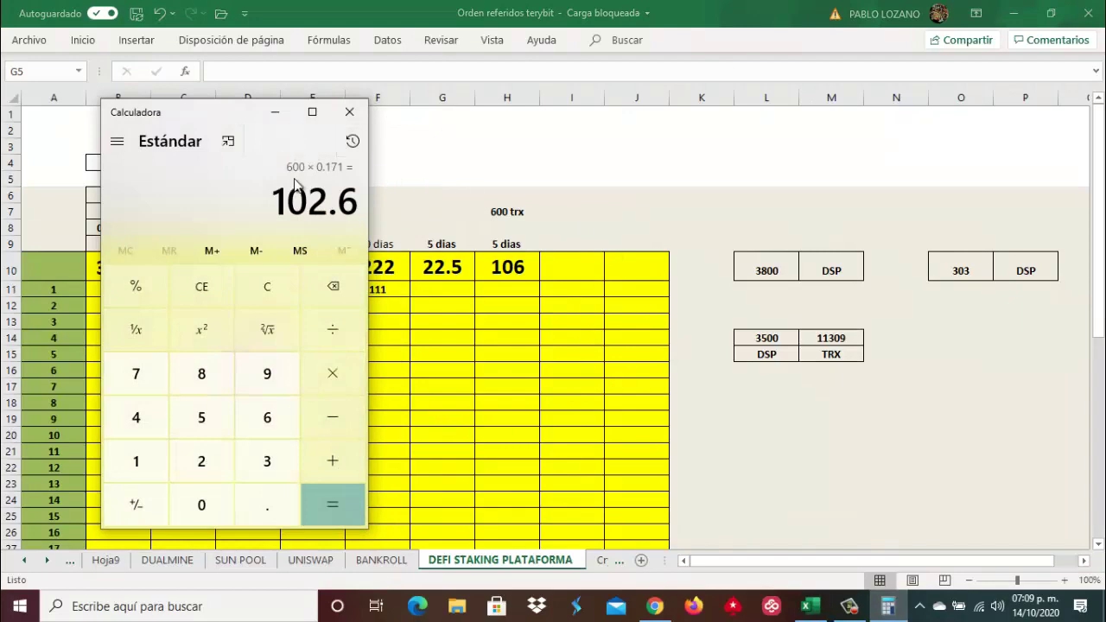
click(285, 294)
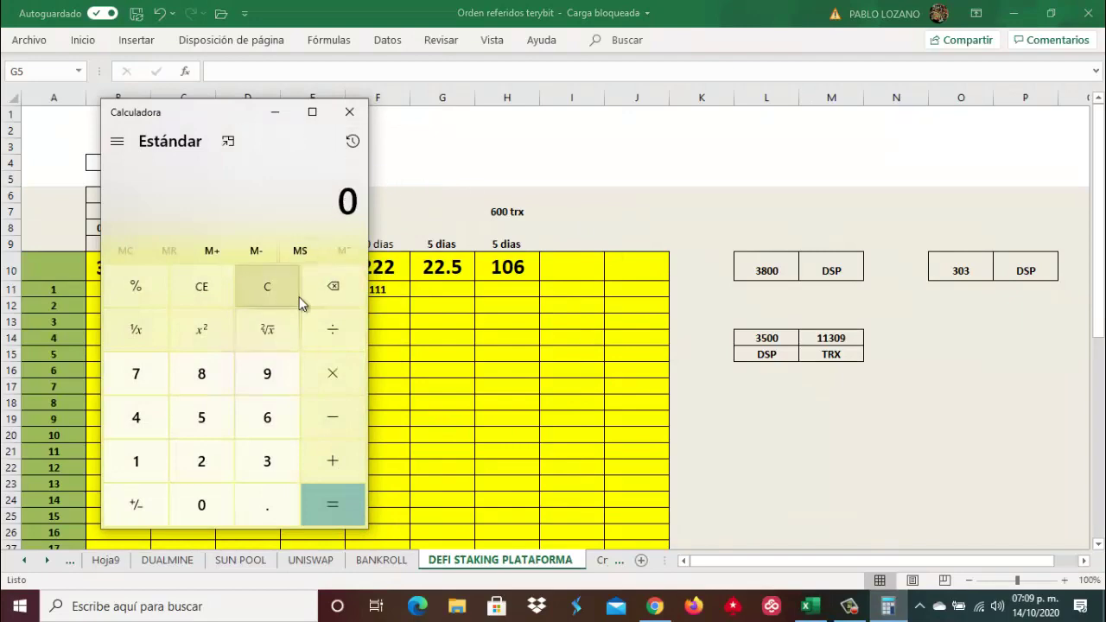
click(656, 607)
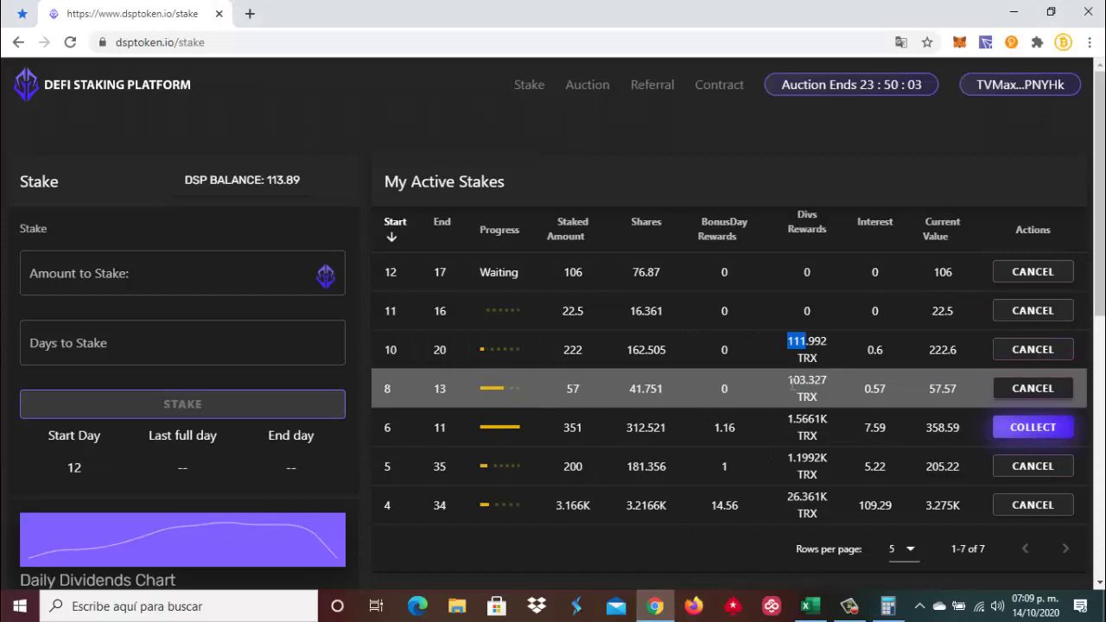
drag(788, 381, 806, 381)
click(810, 606)
click(887, 606)
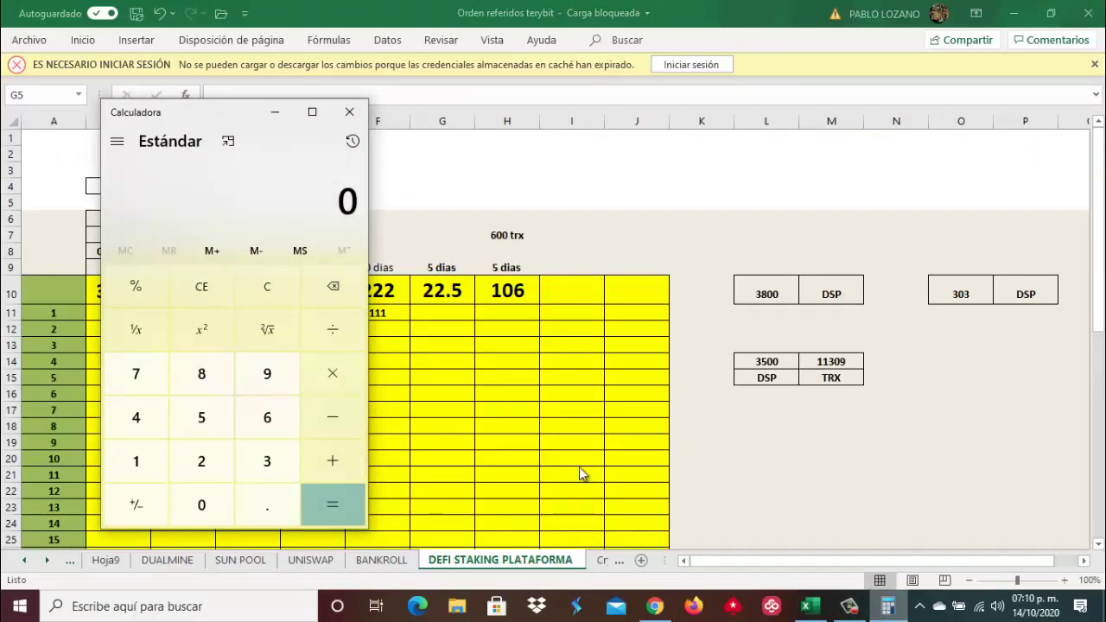
drag(207, 113, 789, 114)
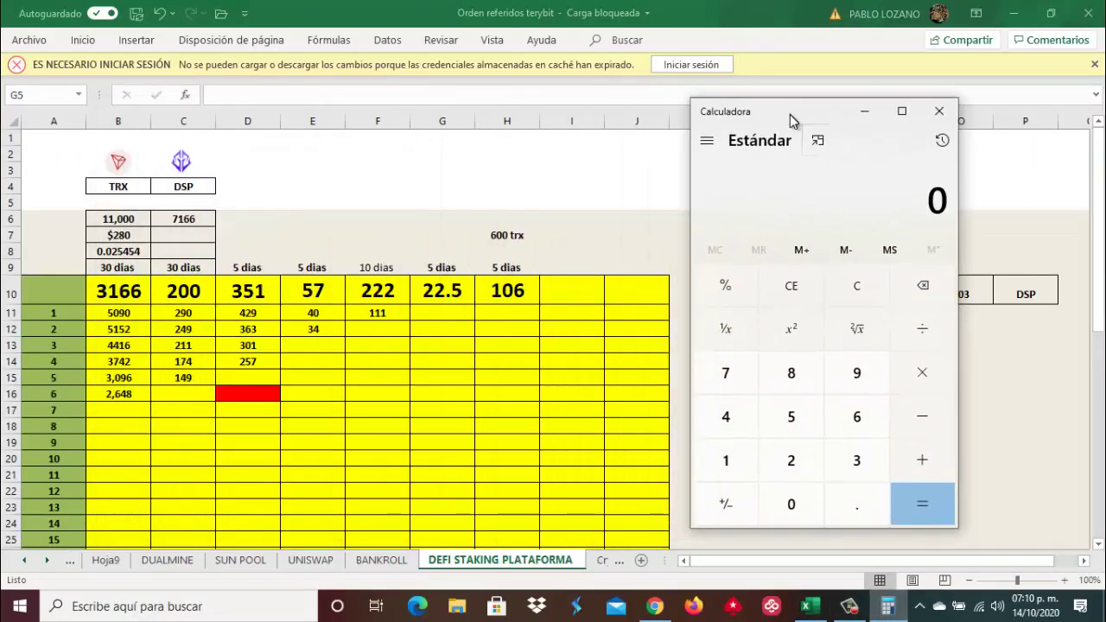
click(731, 462)
click(795, 504)
click(860, 462)
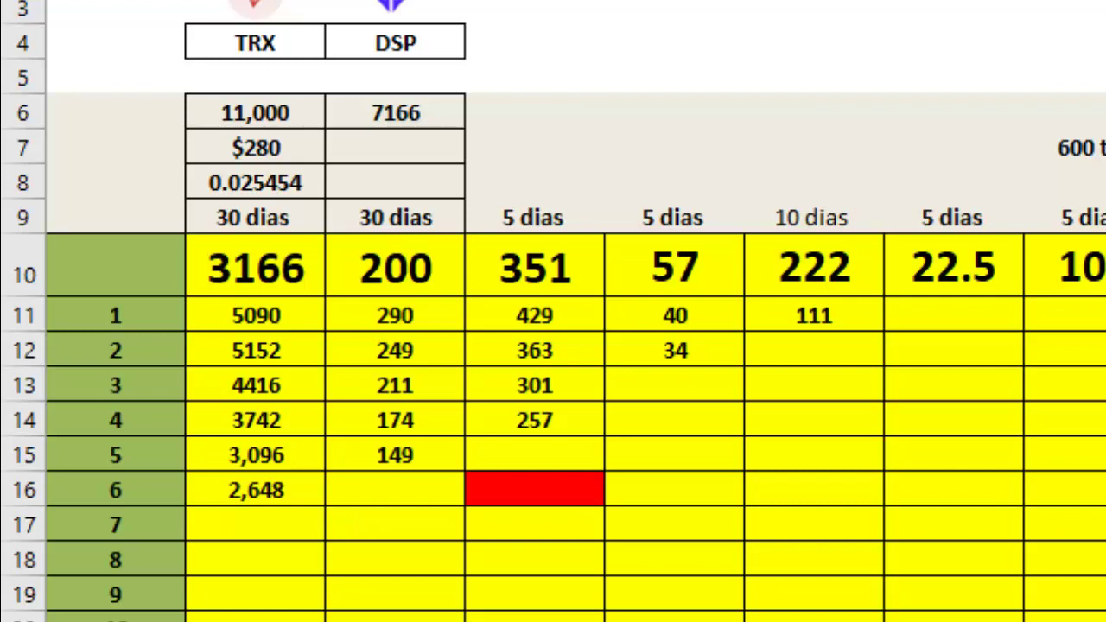
Paste the calculated 29 into cell E13 of the sheet and check the sum of E11:E13.
key(Down)
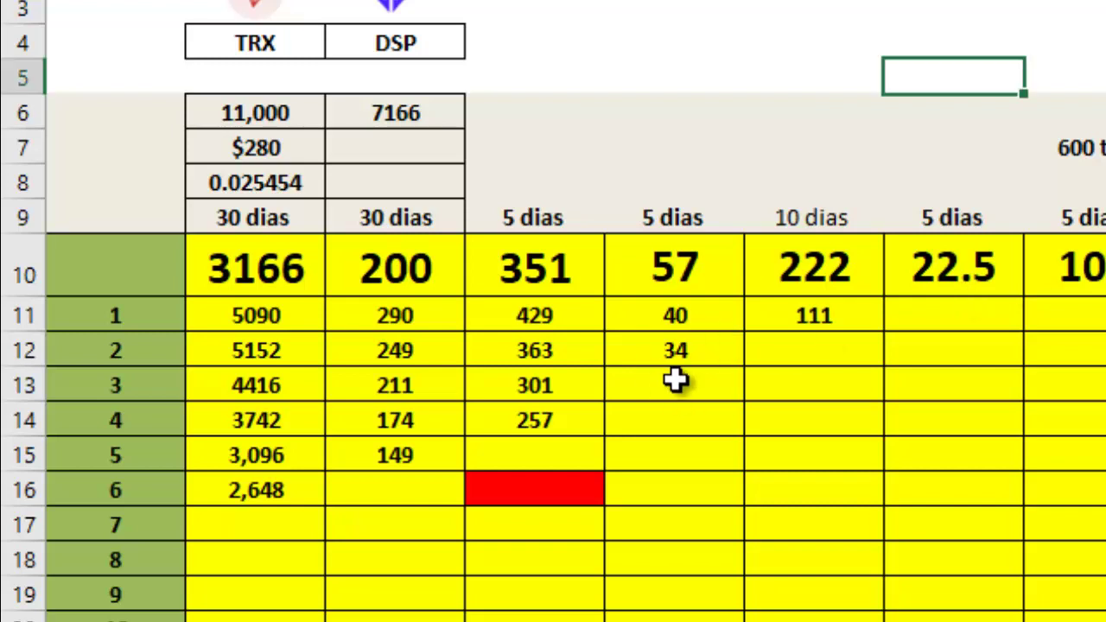
click(676, 381)
right_click(678, 386)
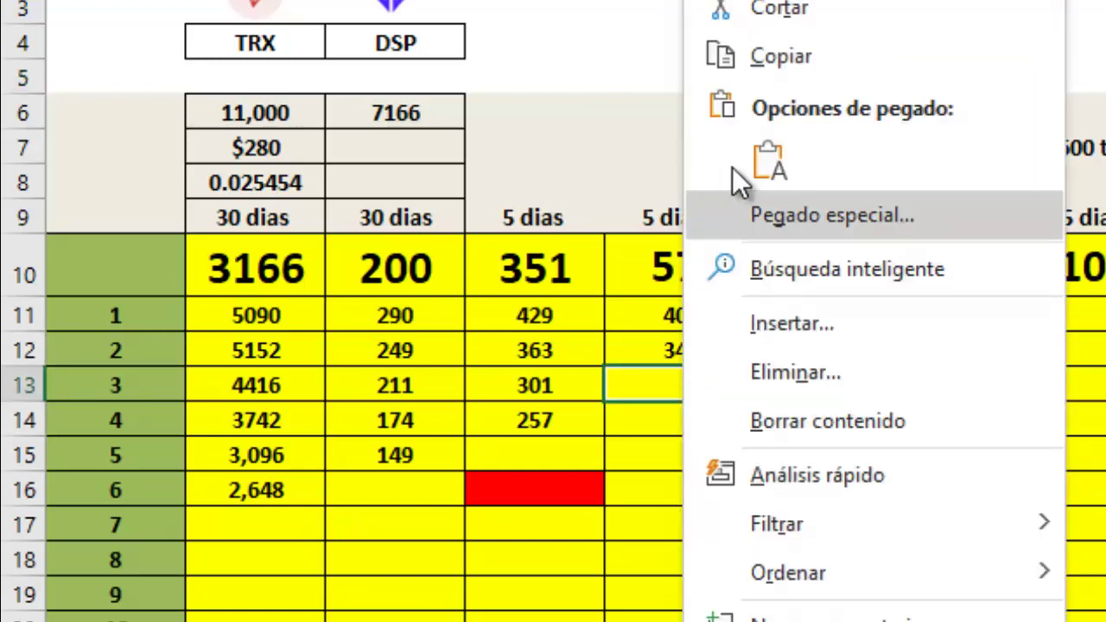
click(768, 158)
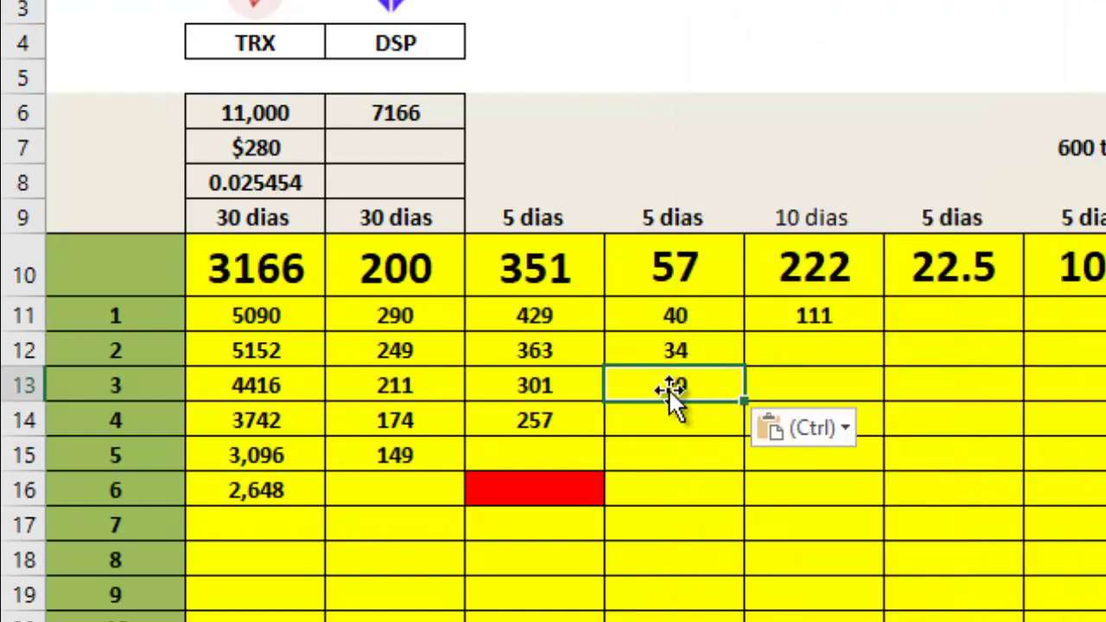
click(698, 316)
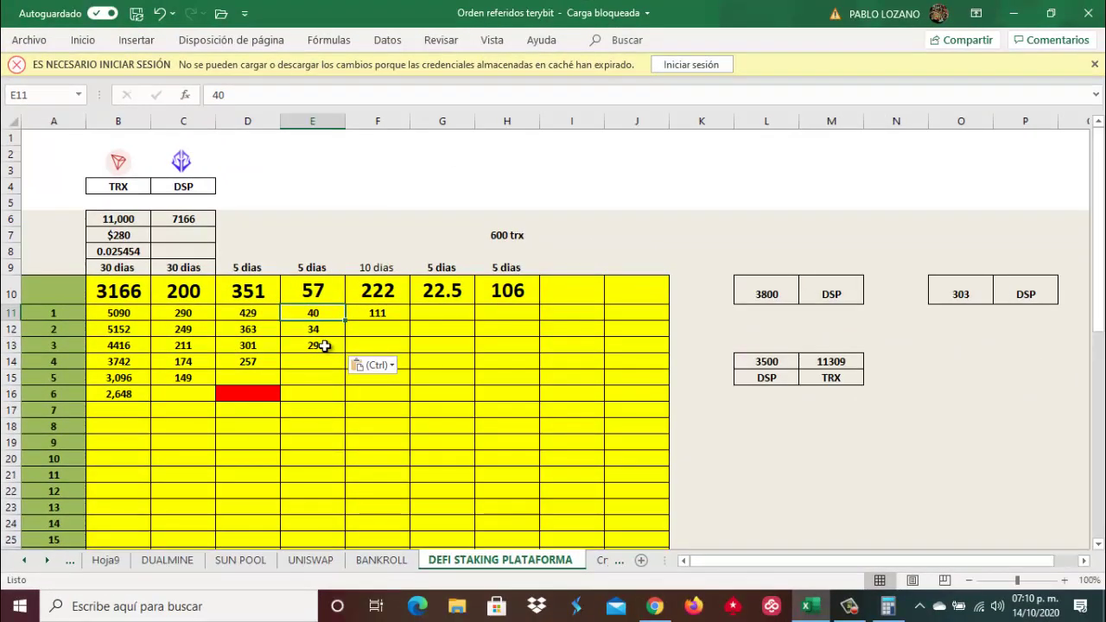
drag(322, 312, 327, 348)
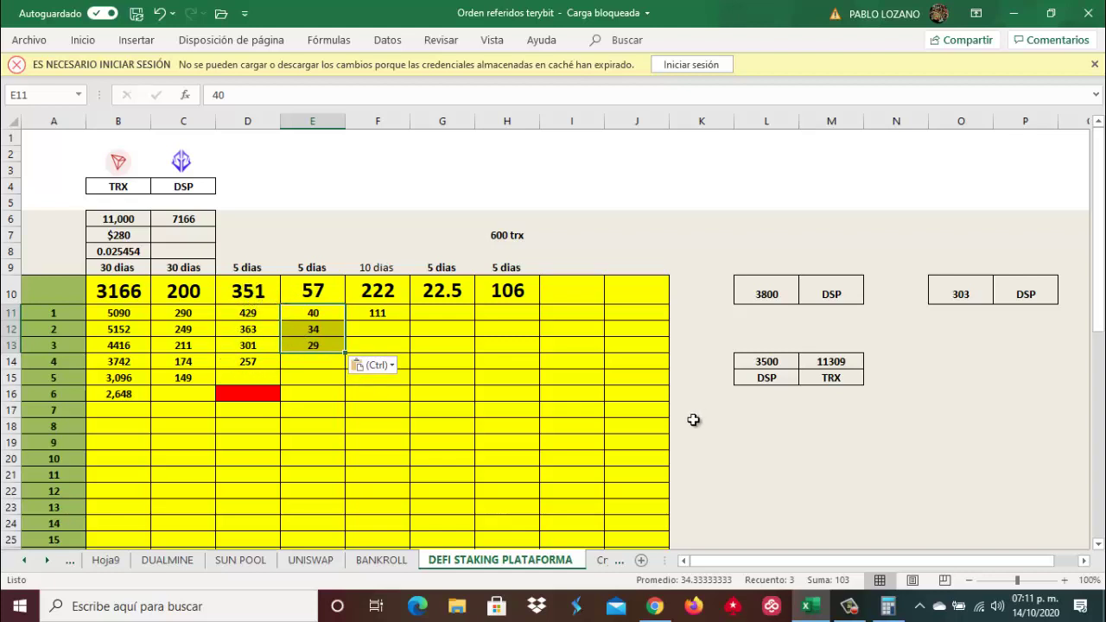
Look up the 351 DSP stake's dividend reward in the browser and compute 1566 − 1350 in the Calculator.
click(655, 609)
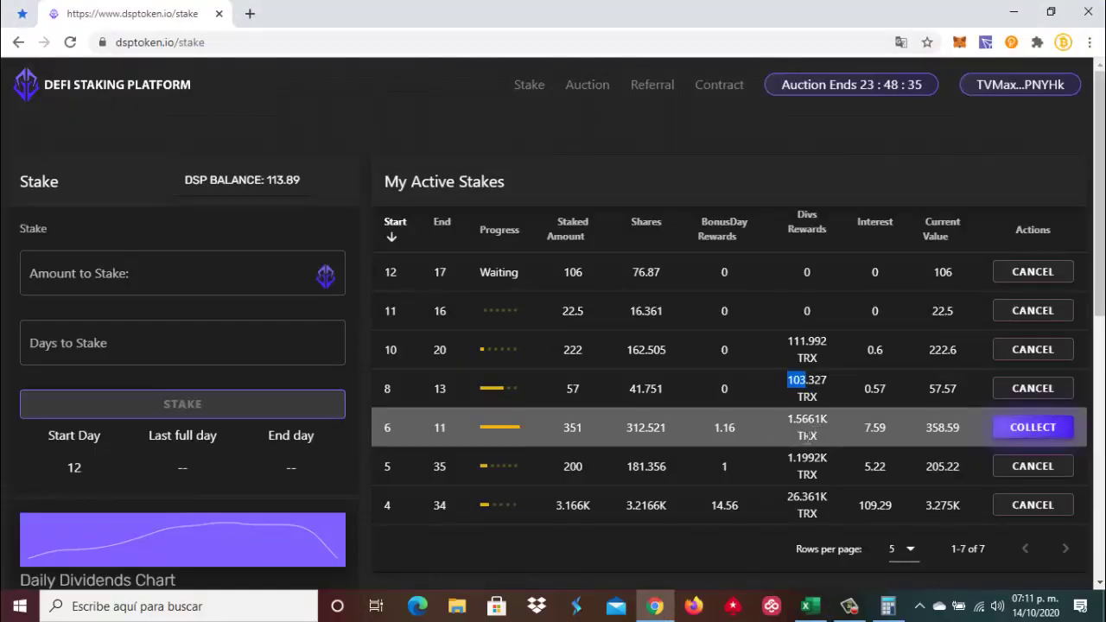
click(889, 606)
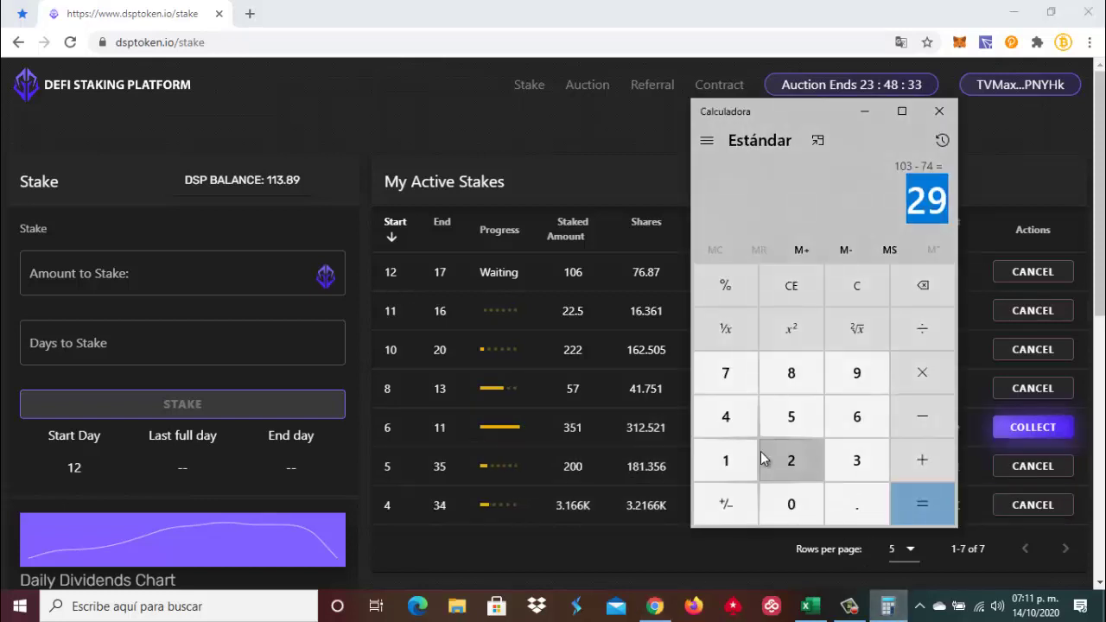
click(739, 467)
click(812, 415)
double_click(869, 419)
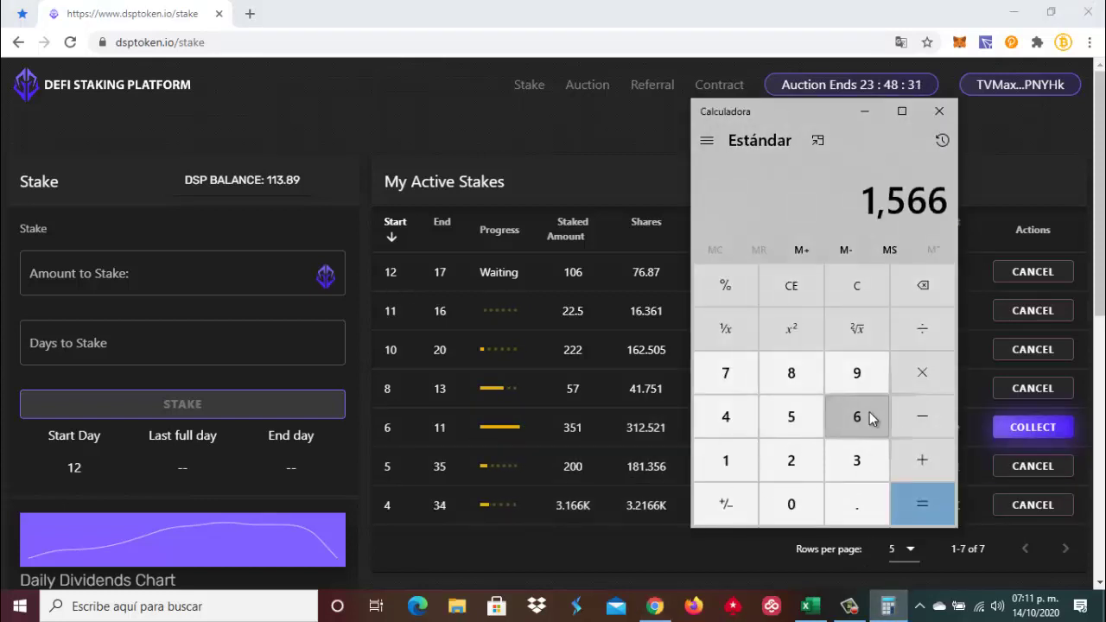
click(922, 417)
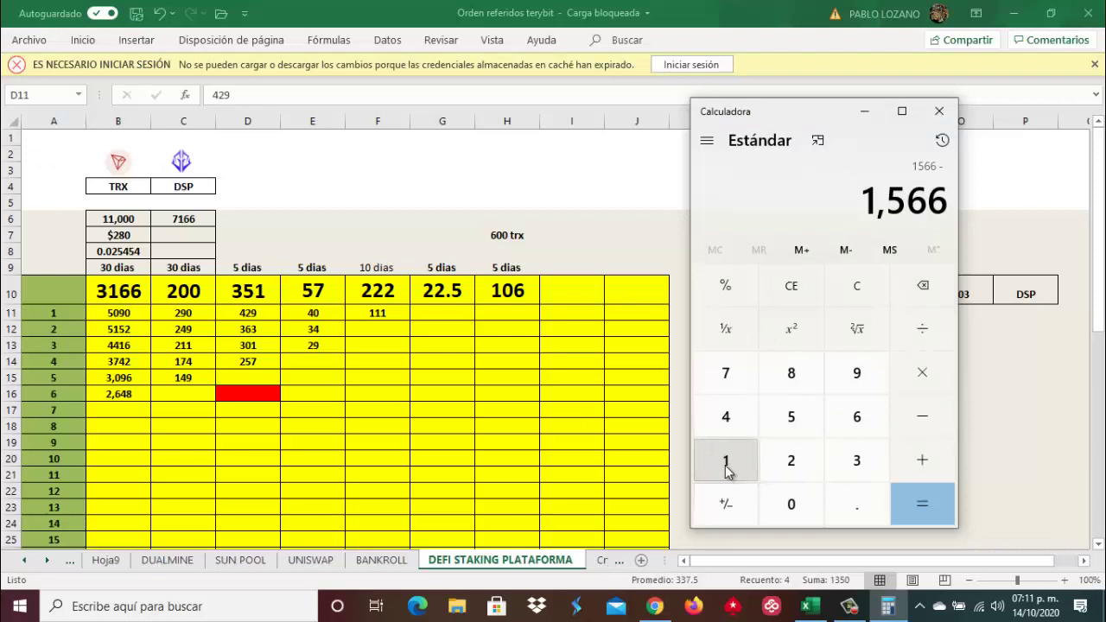
click(726, 461)
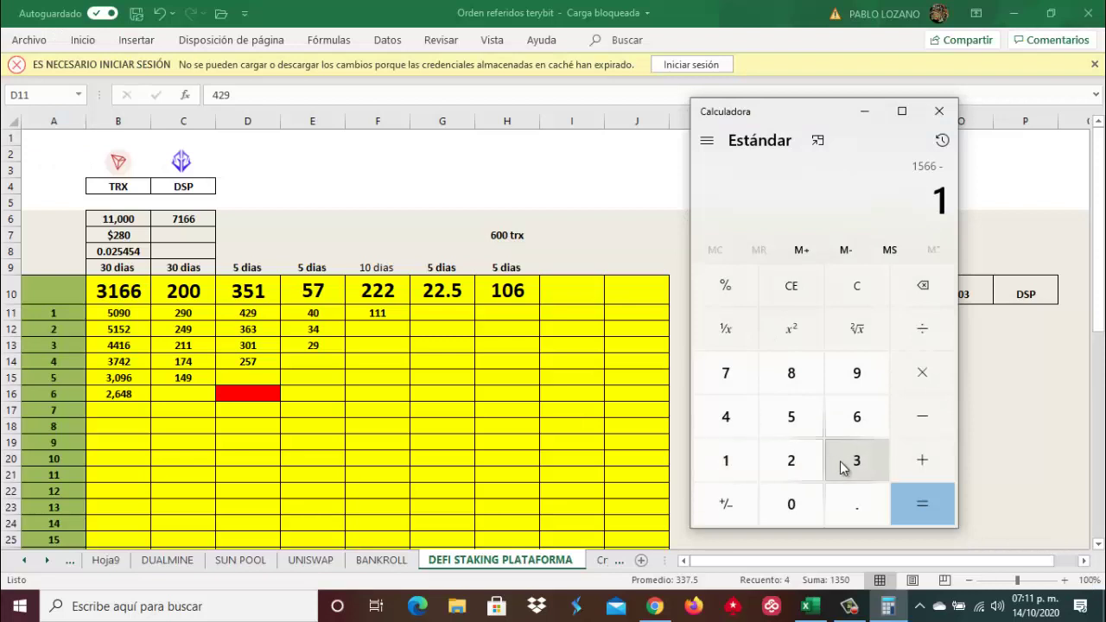
click(856, 460)
click(801, 426)
click(792, 507)
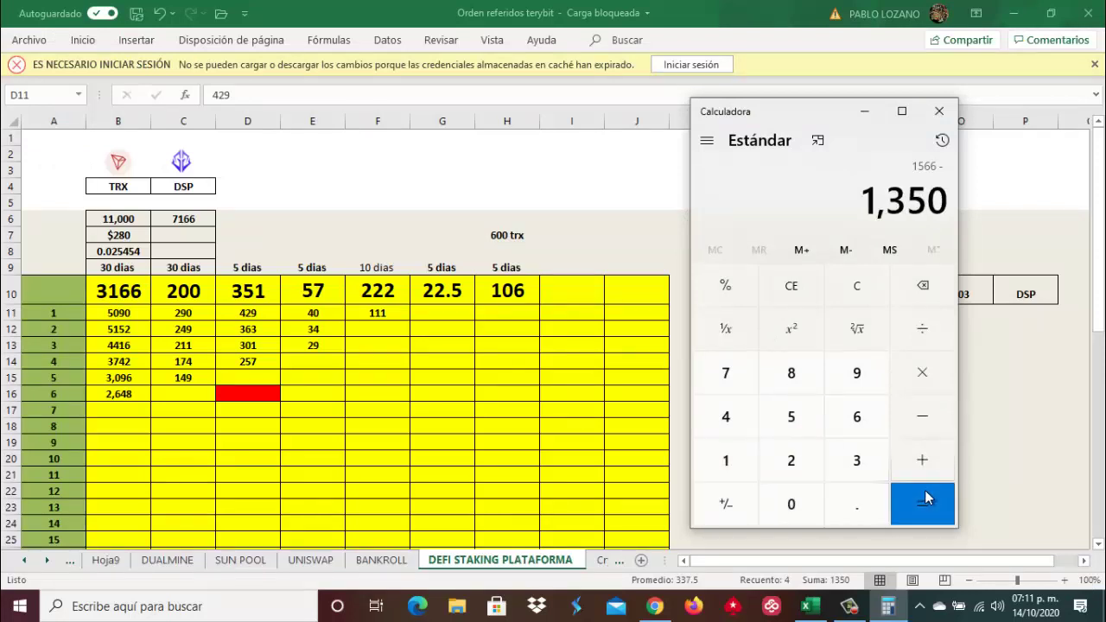
click(926, 499)
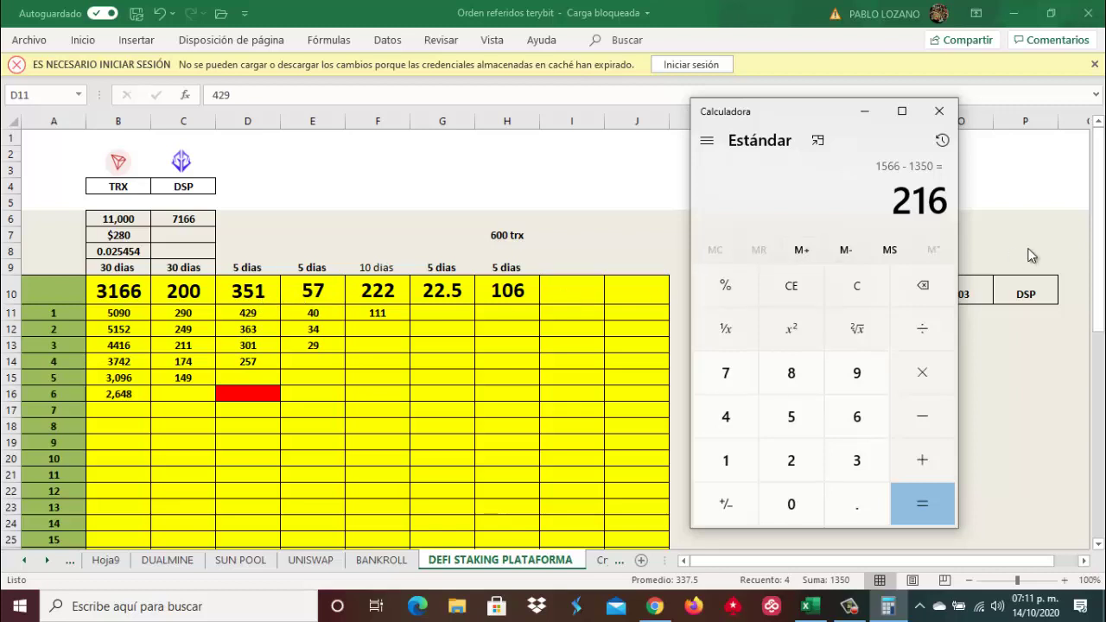
Copy the Calculator result, 216, into cell D15 of the Excel sheet.
drag(898, 203, 931, 204)
right_click(914, 200)
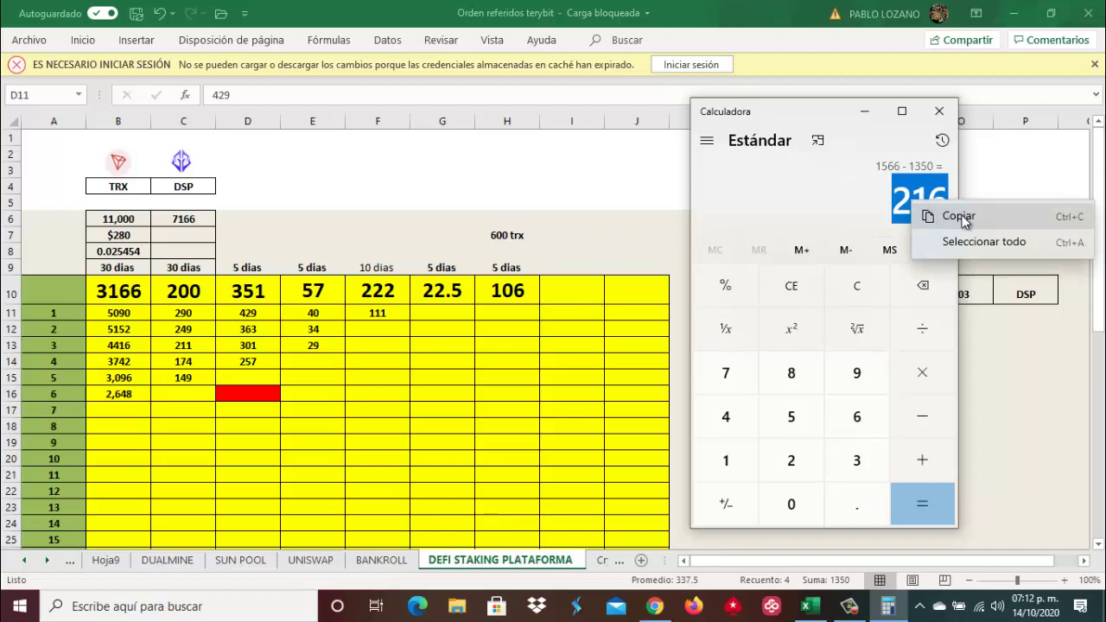
click(940, 216)
click(249, 376)
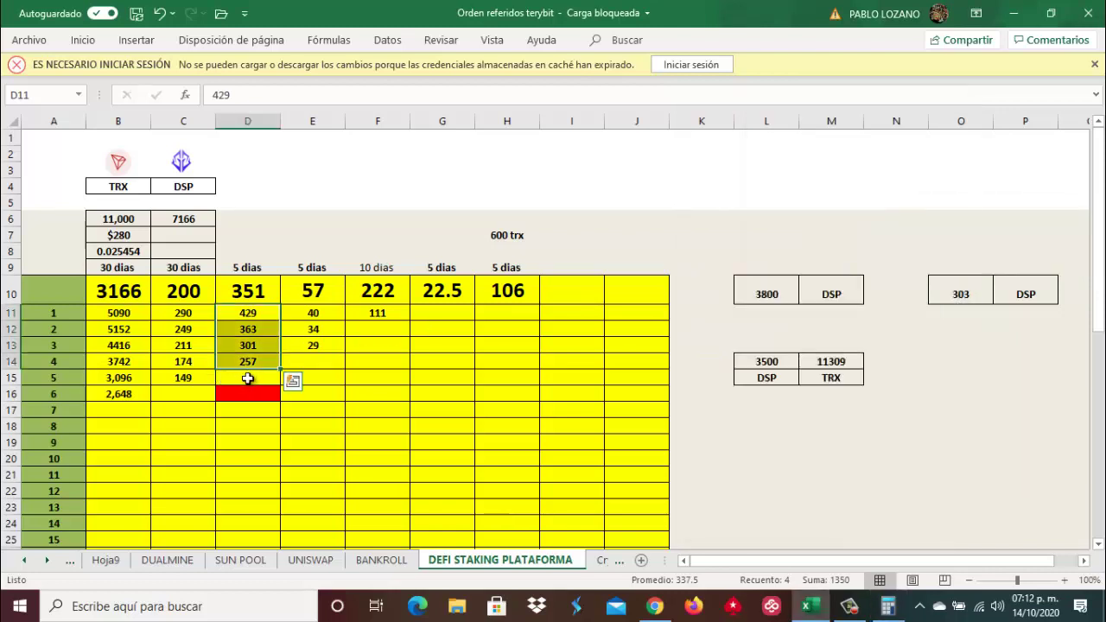
right_click(249, 376)
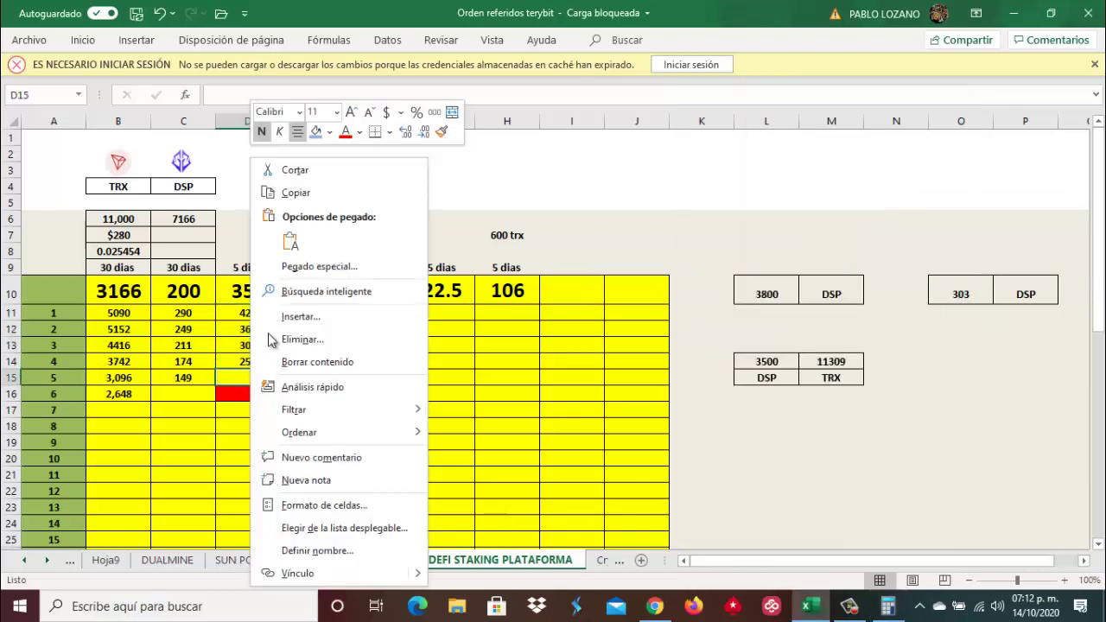
click(296, 248)
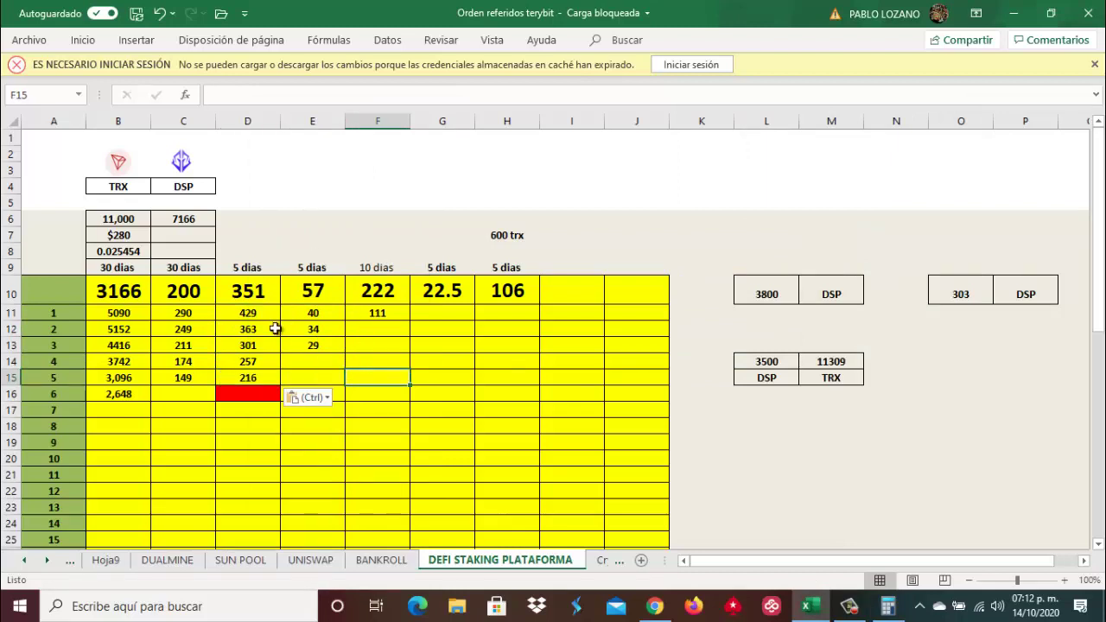
Total the 351 DSP stake's daily dividends in D11:D15 with AutoSum into the red cell D16.
drag(248, 313, 248, 387)
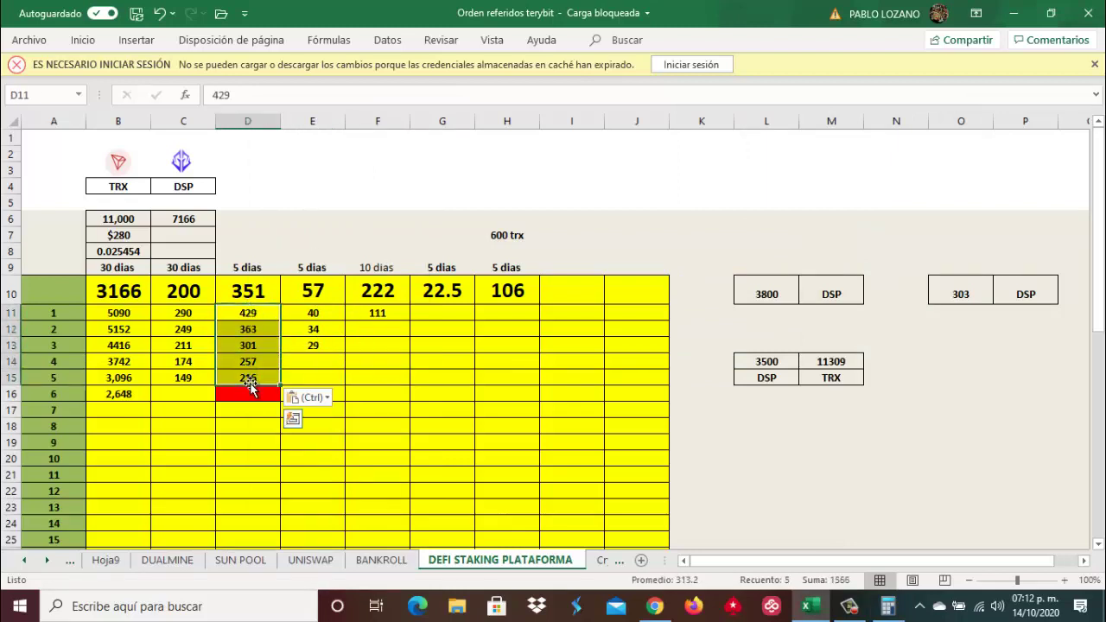
click(84, 41)
click(913, 65)
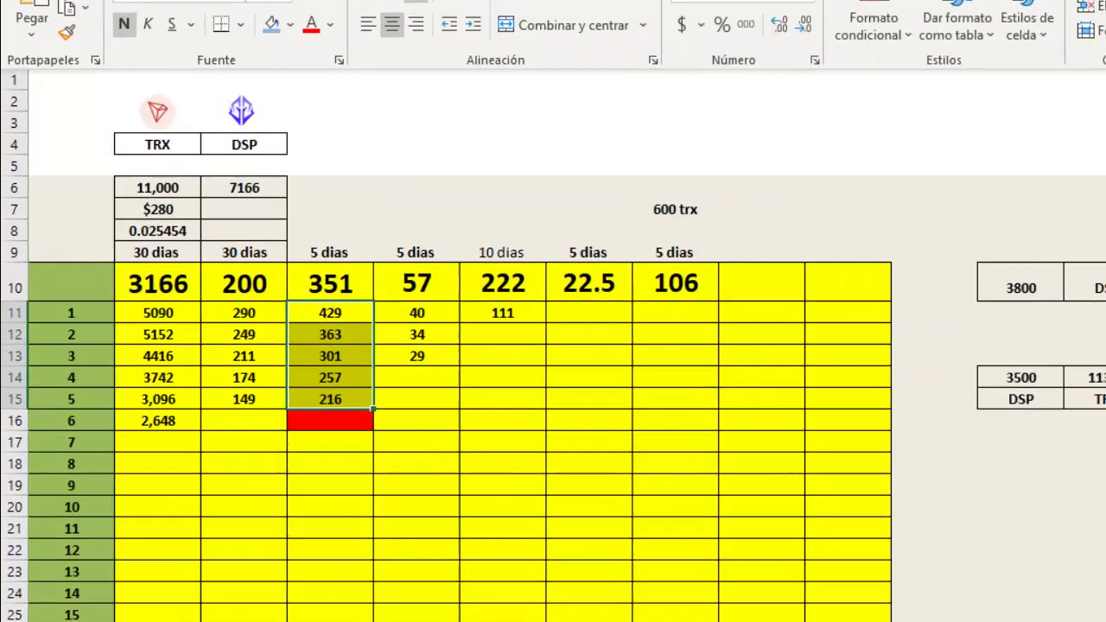
key(alt+equal)
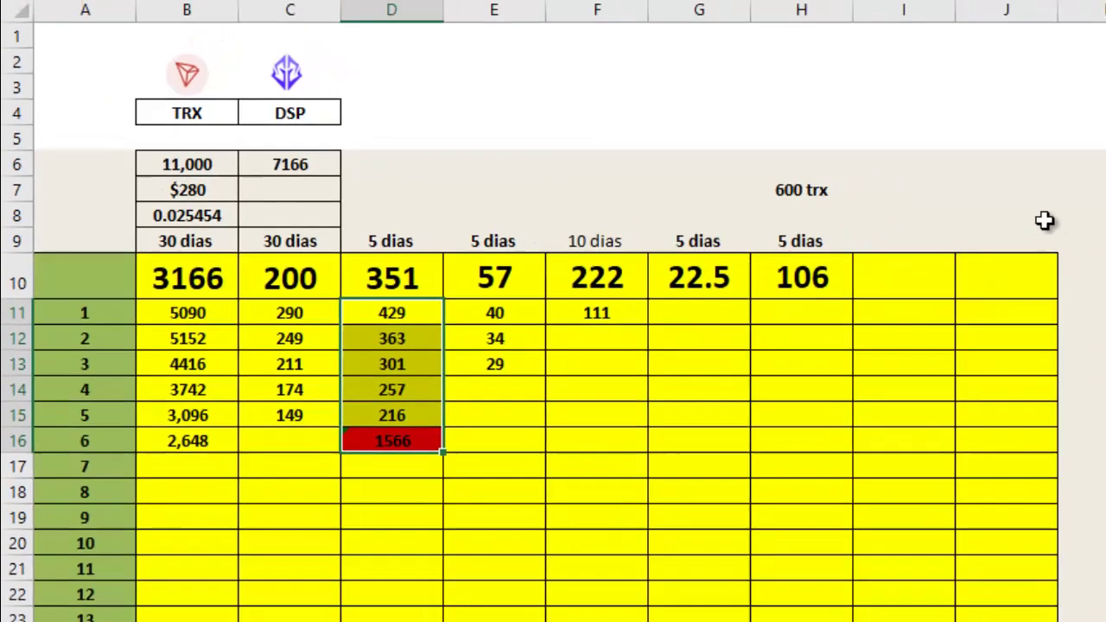
click(1047, 218)
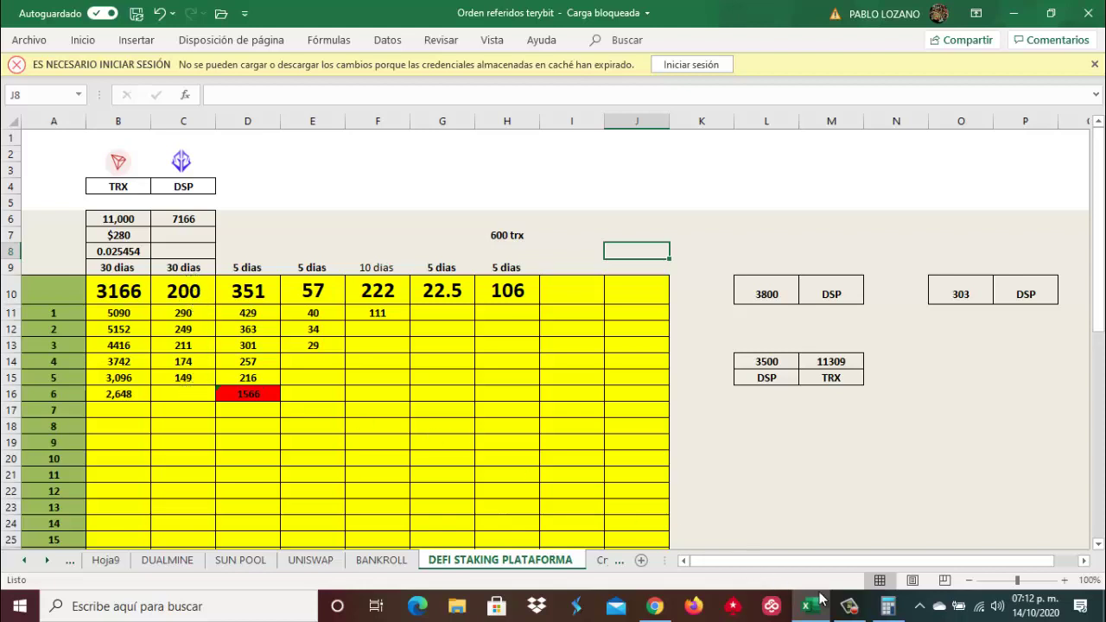
Look up the 200 DSP stake's dividend reward in the browser and compute 1199 − 1073 in the Calculator.
click(656, 608)
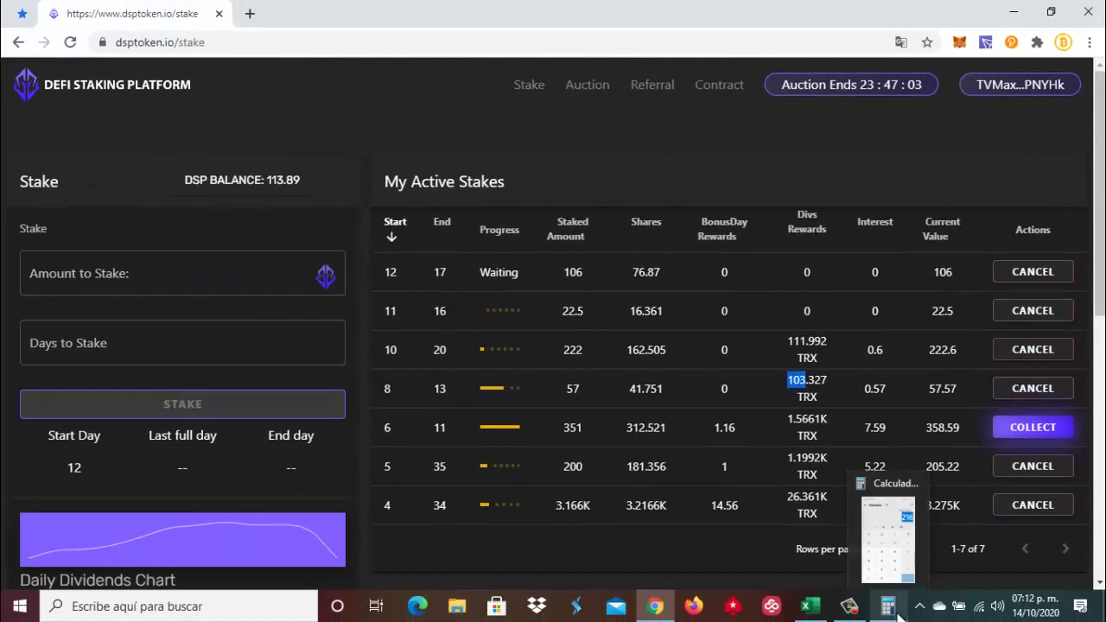
click(890, 606)
click(734, 460)
click(733, 460)
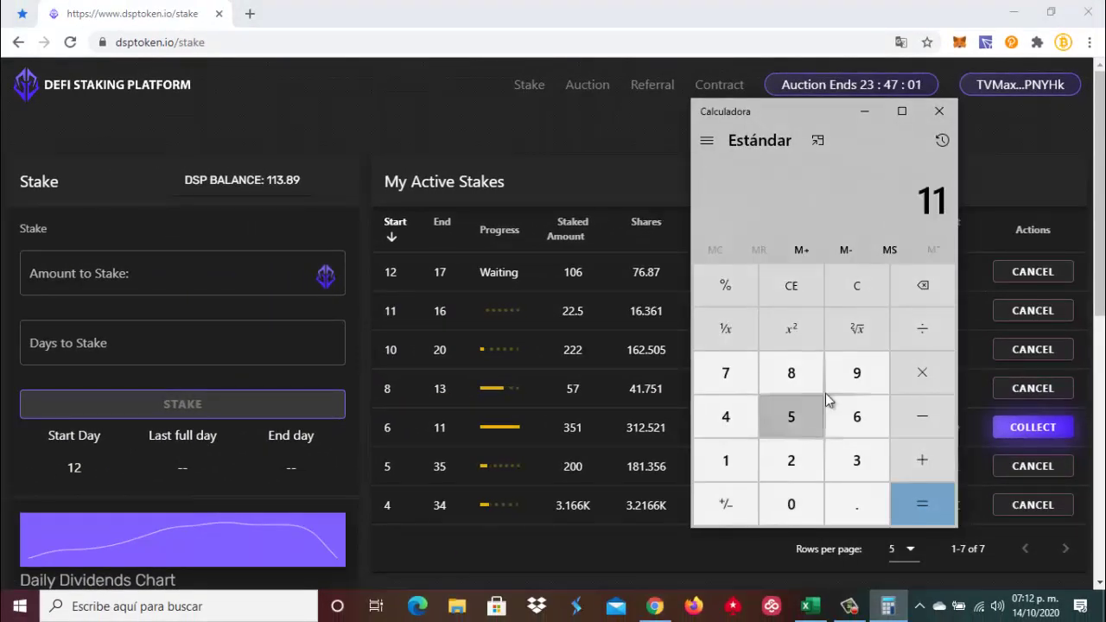
double_click(856, 377)
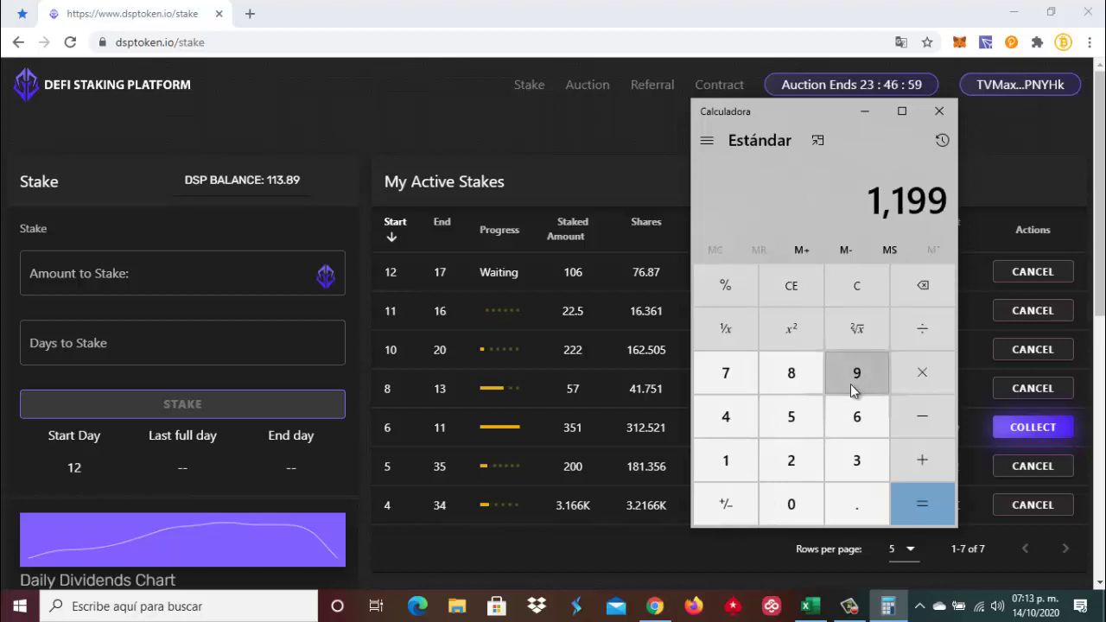
click(927, 424)
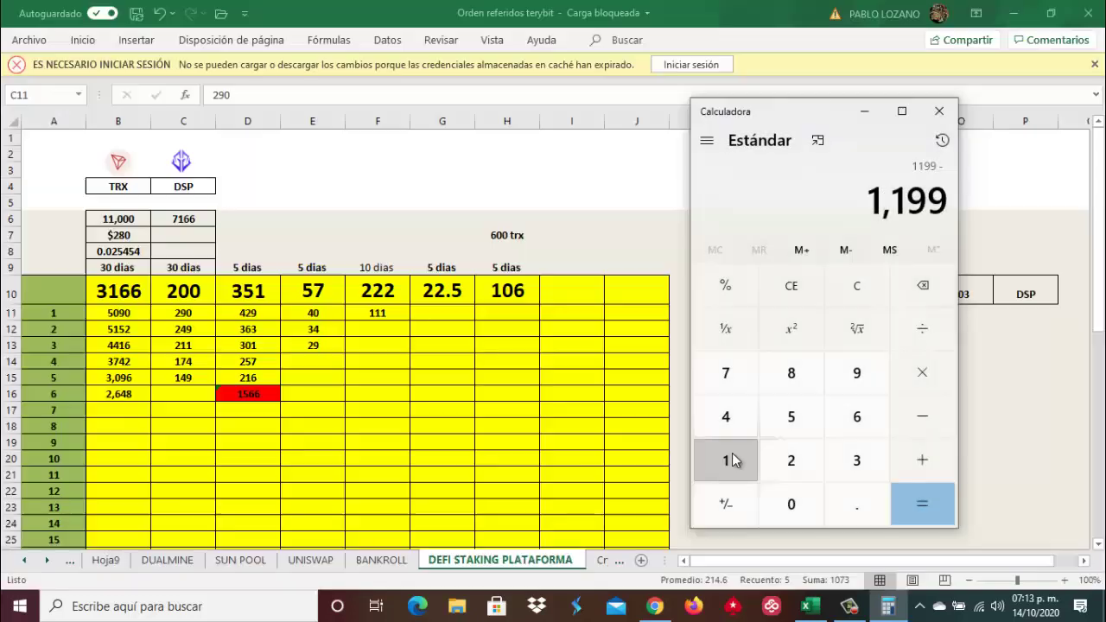
click(733, 459)
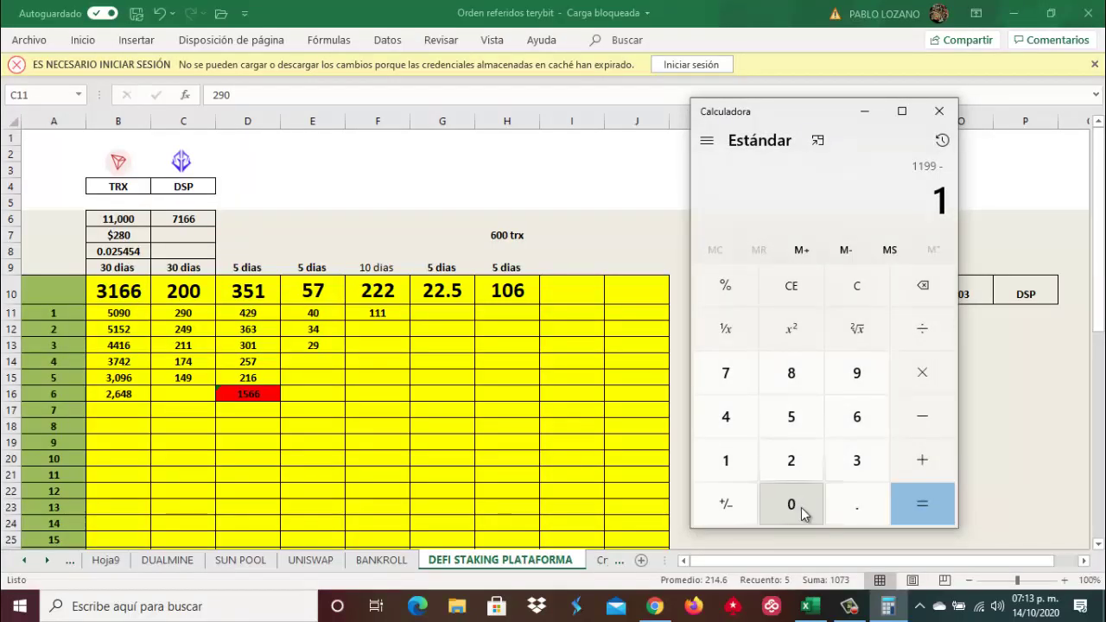
click(789, 504)
click(730, 377)
click(865, 464)
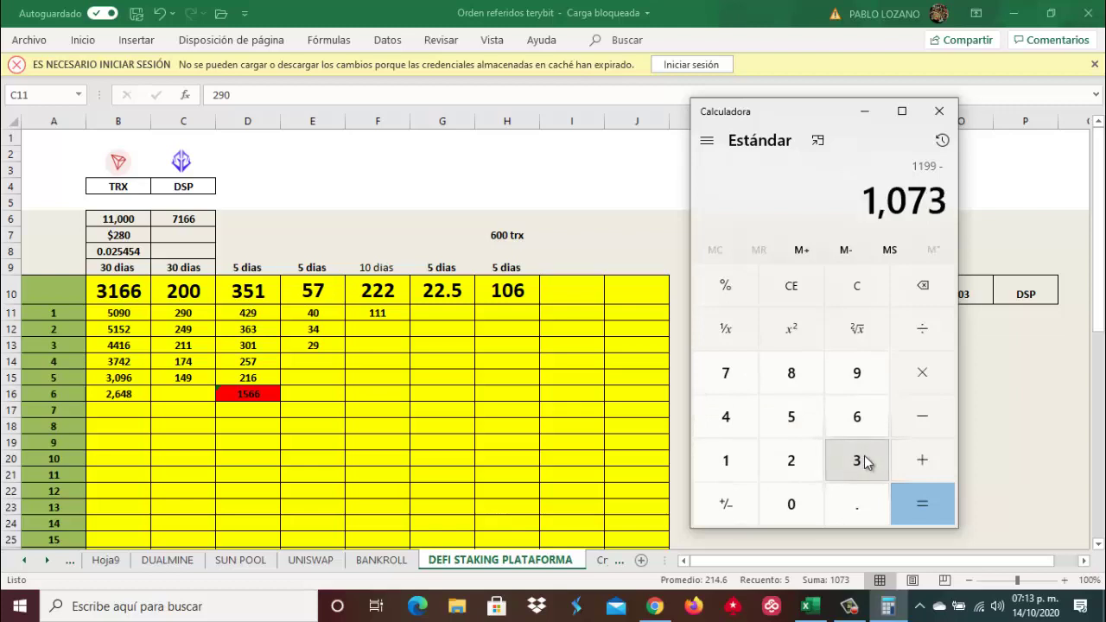
click(933, 504)
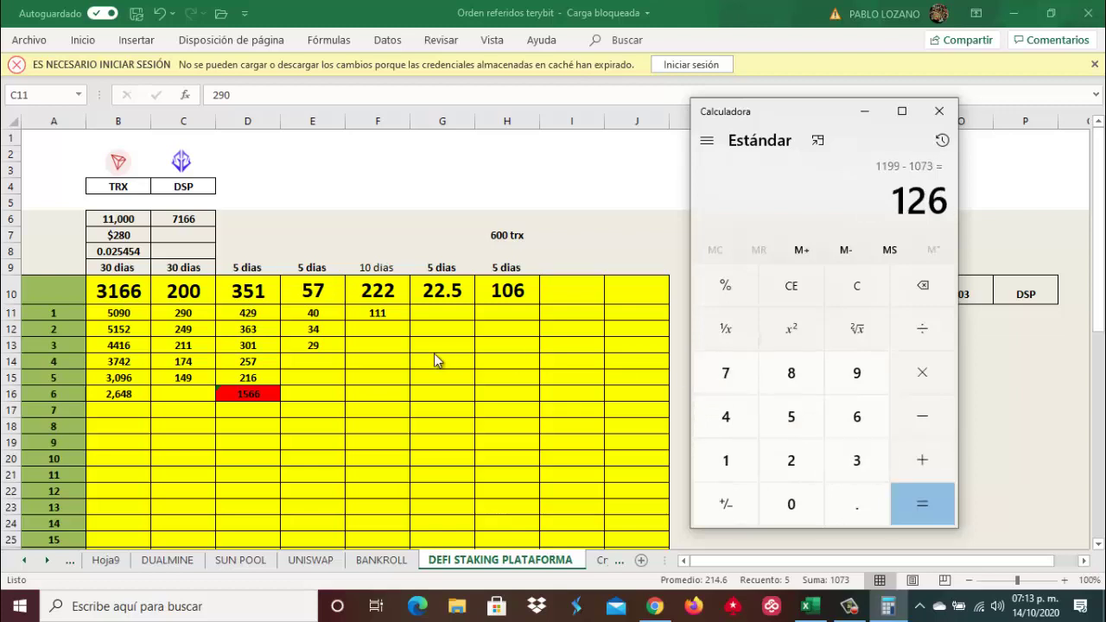
Copy the Calculator result, 126, into cell C16 of the Excel sheet and check the sum of C11:C16.
drag(895, 203, 943, 204)
right_click(920, 204)
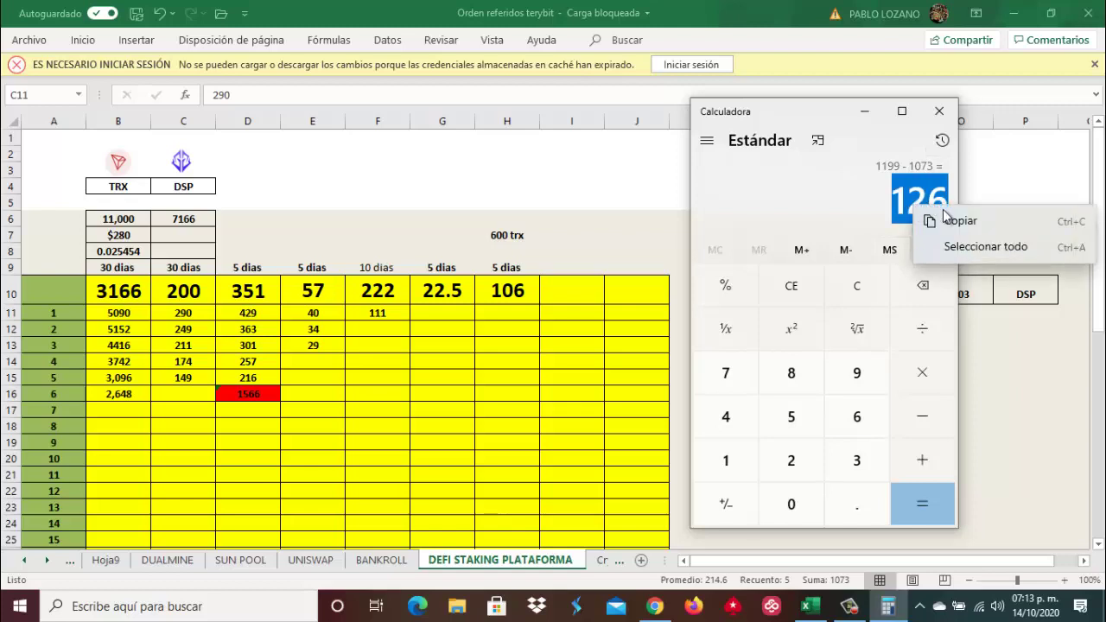
click(968, 223)
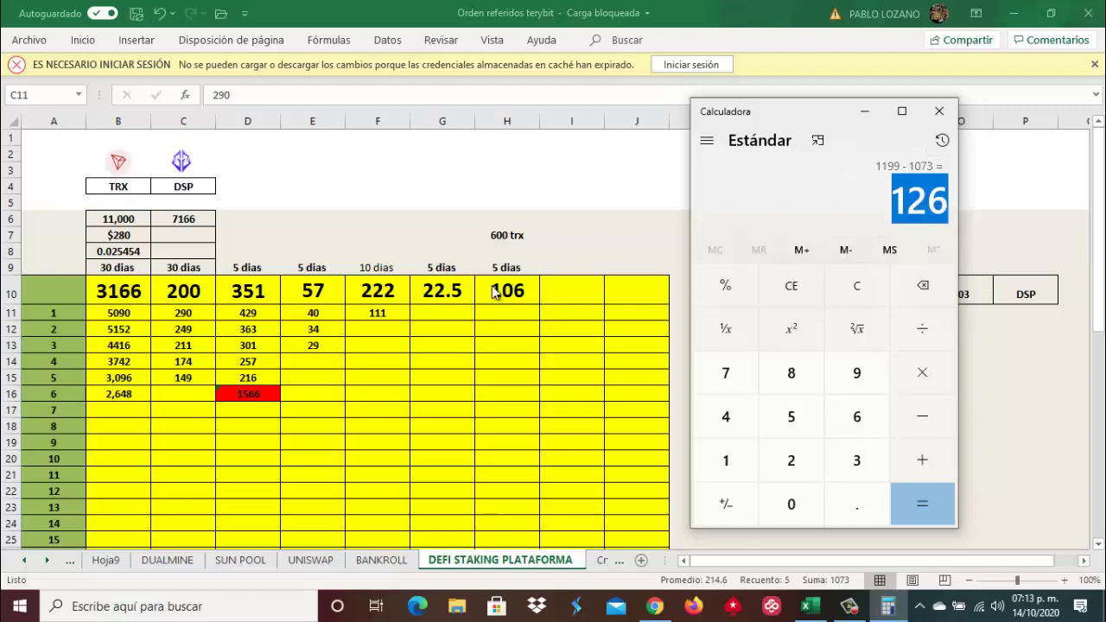
click(180, 396)
click(182, 393)
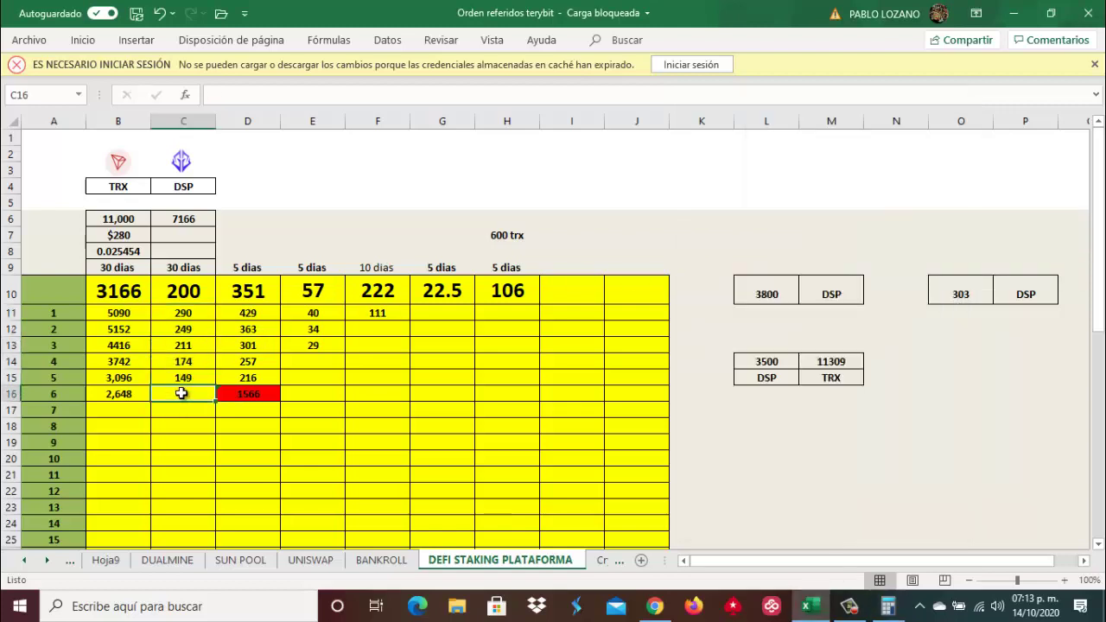
right_click(182, 393)
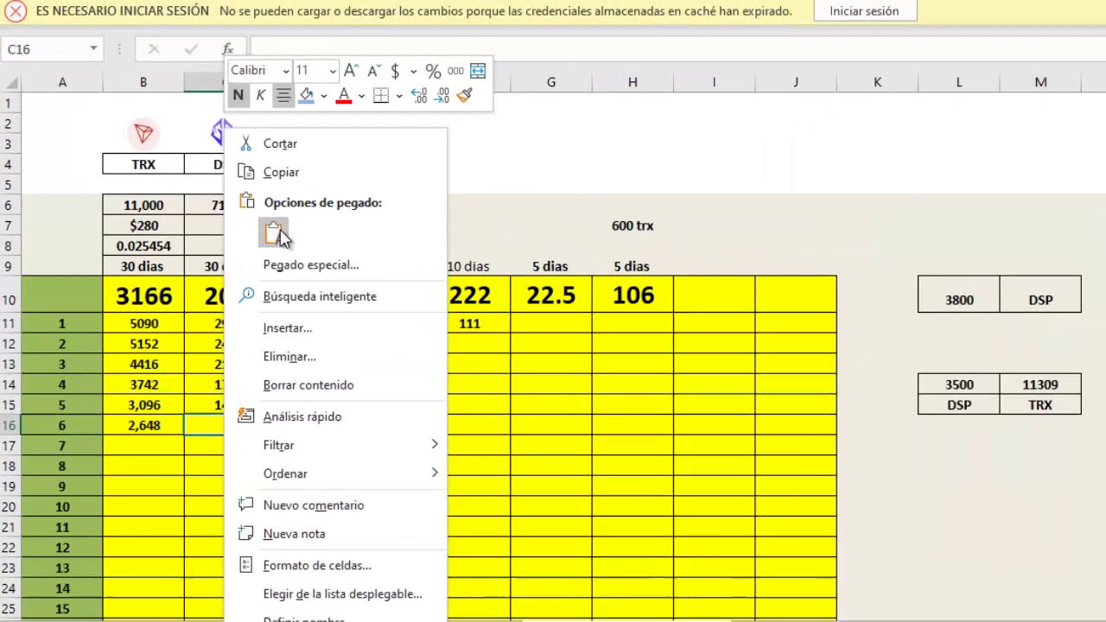
click(223, 242)
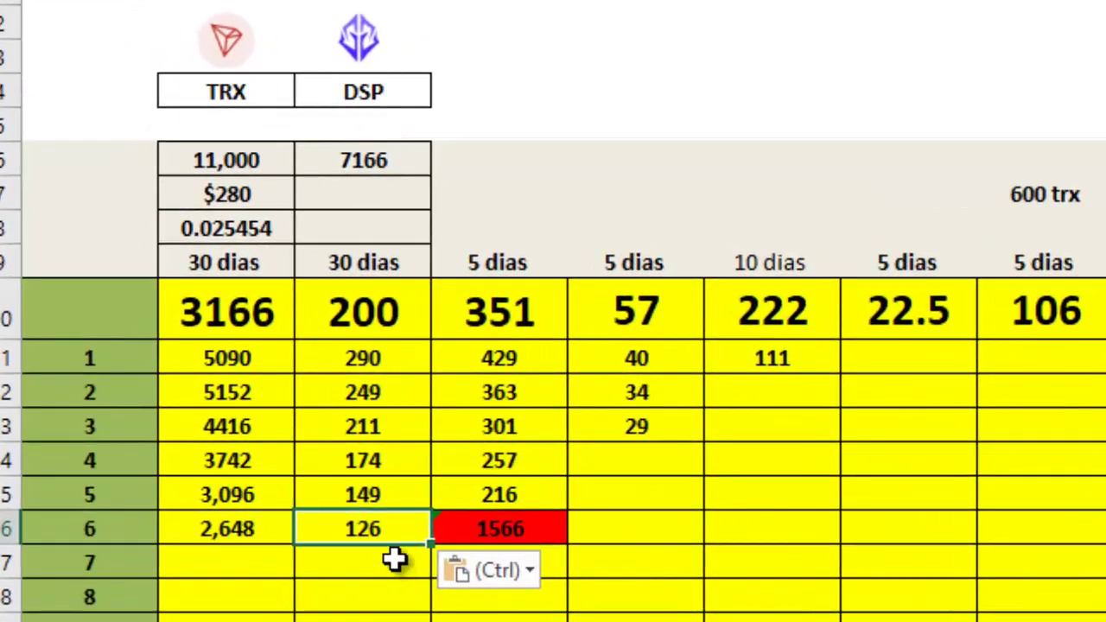
drag(373, 357, 370, 514)
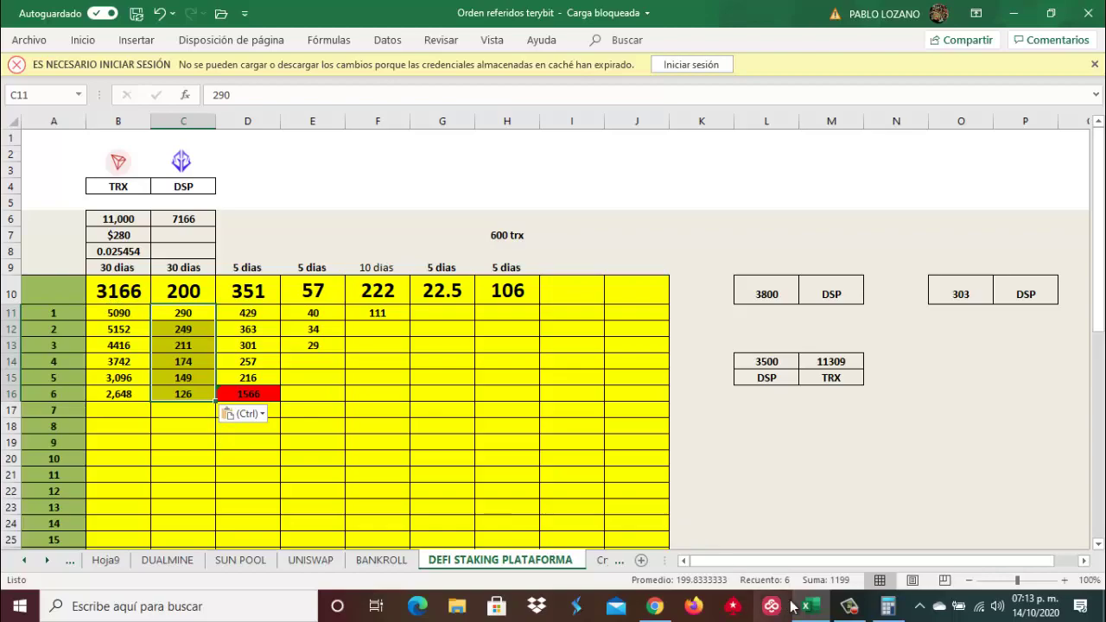
Compute 26361 − 24144 in the Calculator for the 3166 DSP stake's latest daily dividend.
click(887, 606)
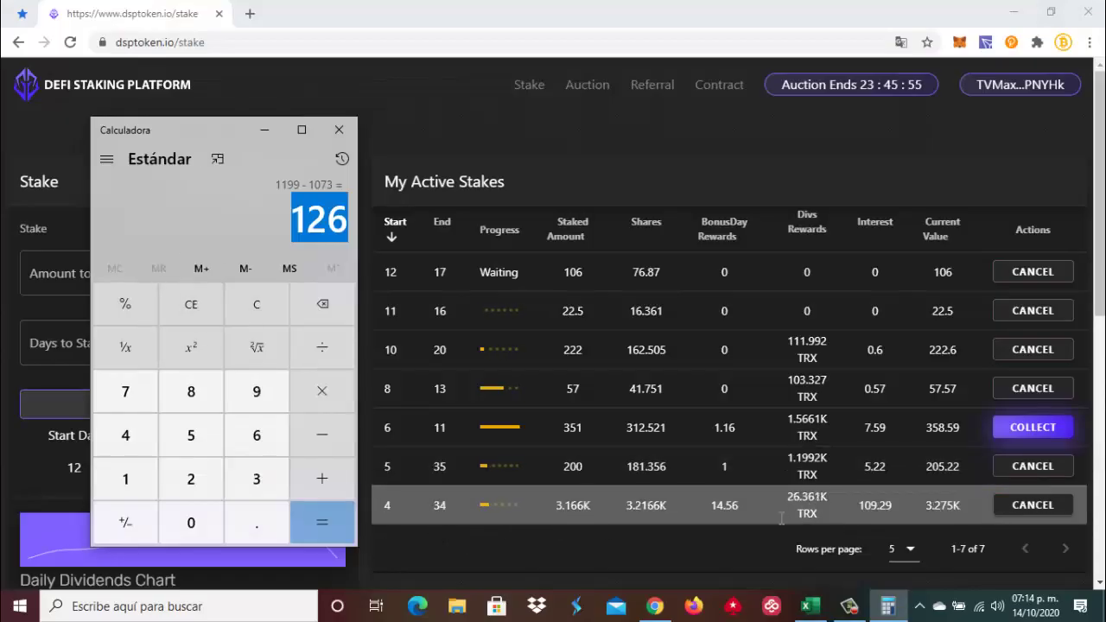
click(190, 480)
click(247, 446)
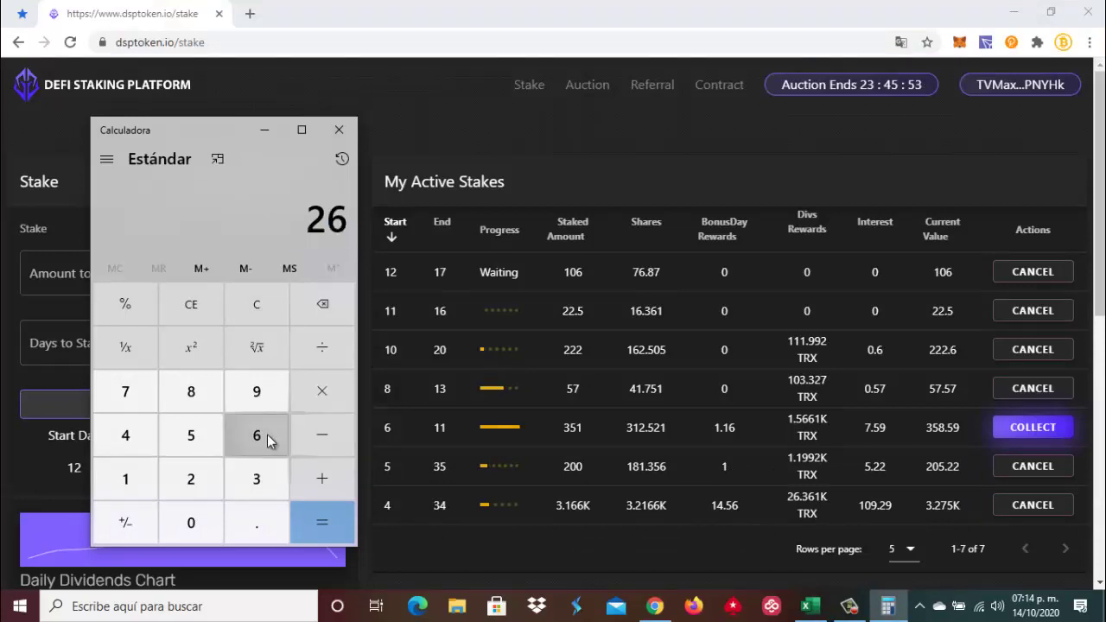
click(252, 484)
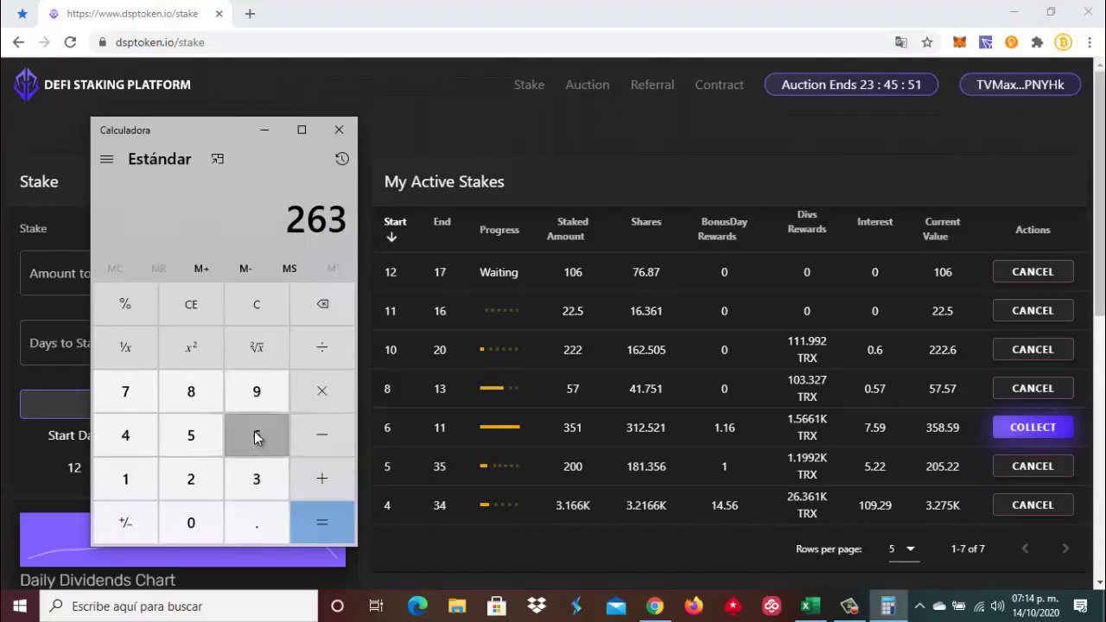
click(260, 435)
click(146, 477)
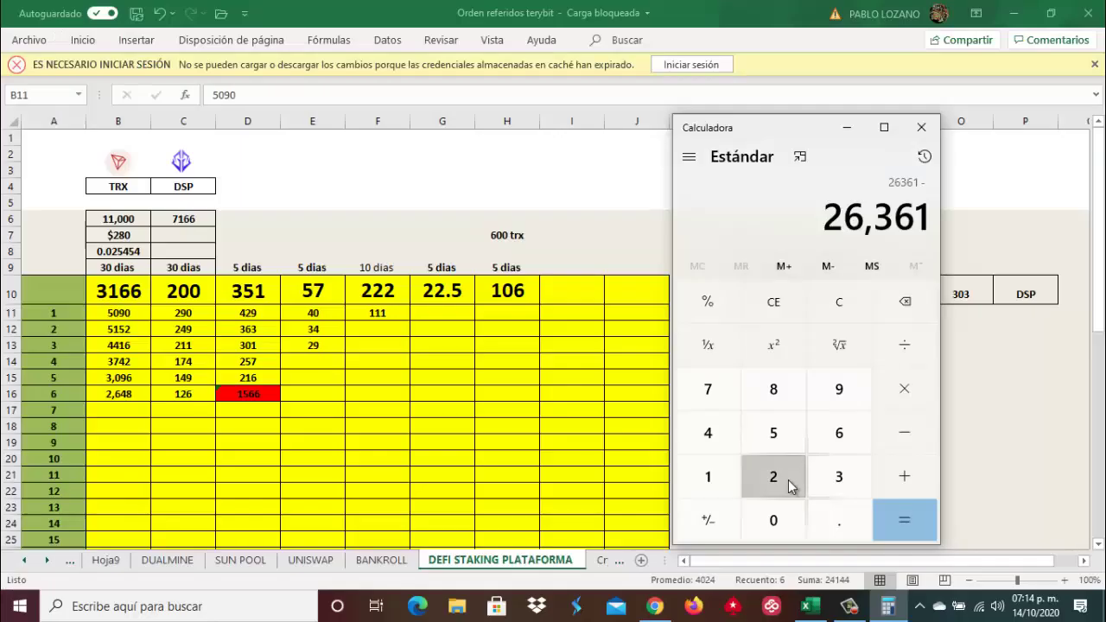
click(782, 480)
click(716, 440)
click(722, 484)
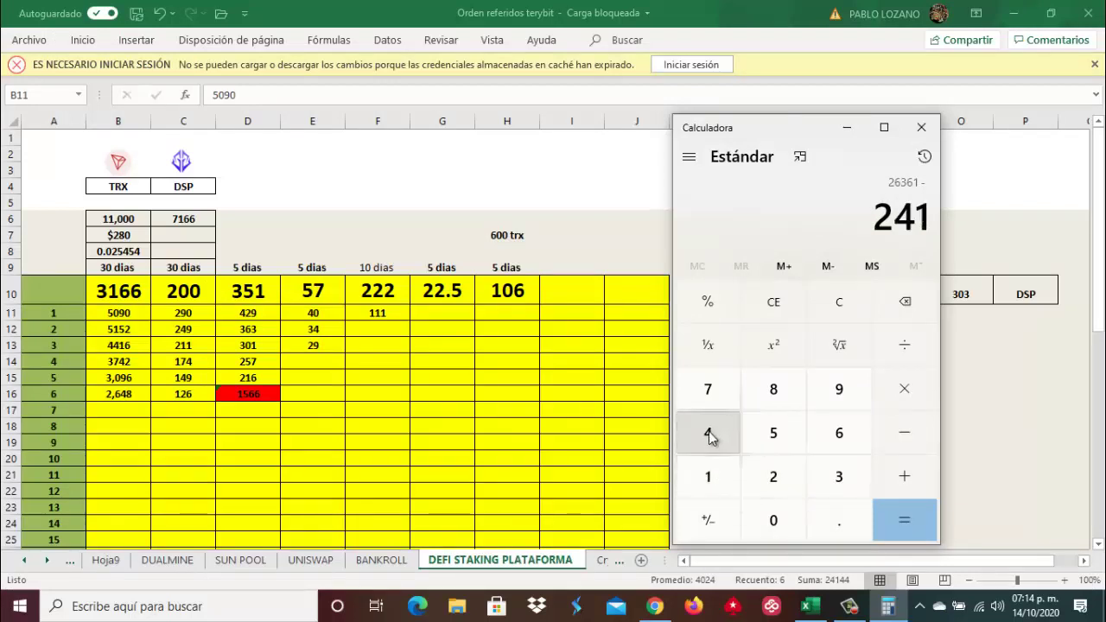
click(709, 432)
click(708, 432)
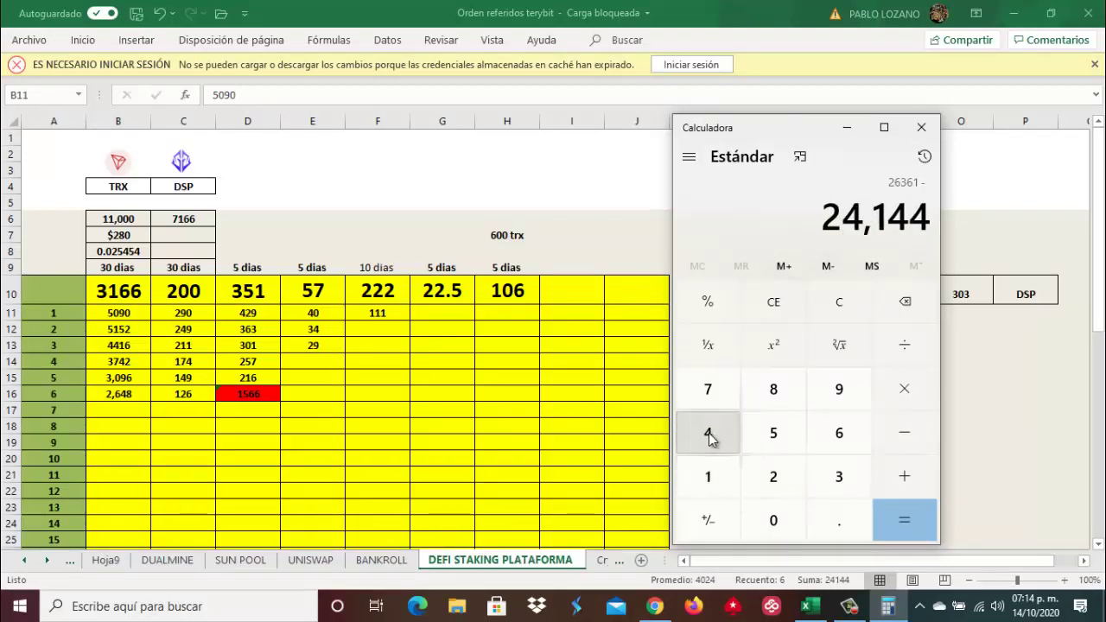
click(922, 533)
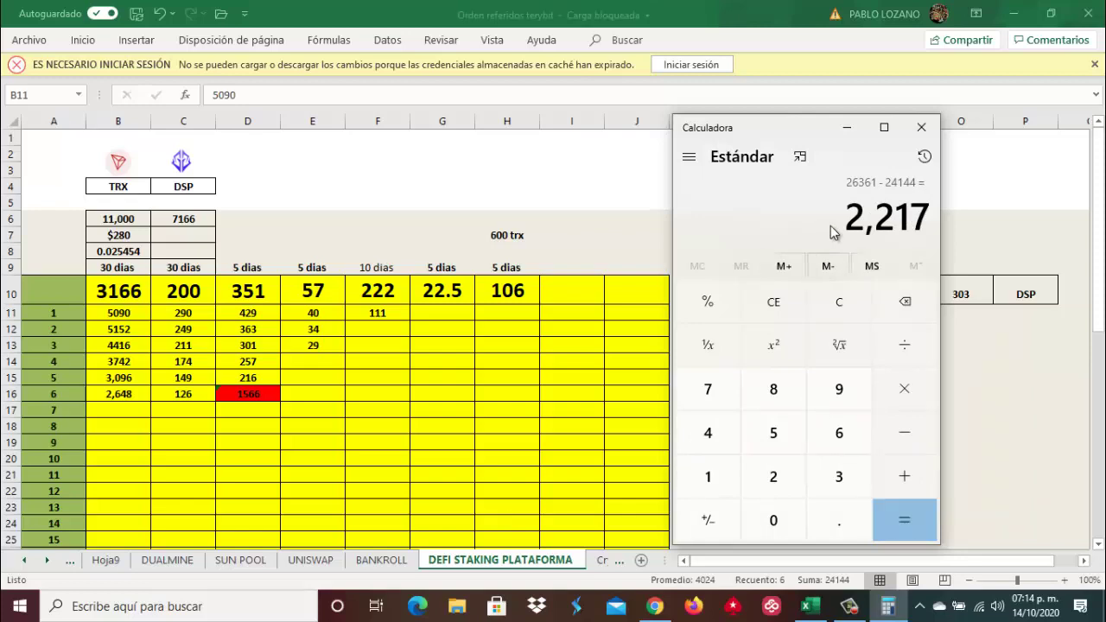
Copy the Calculator result, 2,217, into cell B17 of the Excel sheet and check the sum of B11:B17.
drag(851, 220, 929, 223)
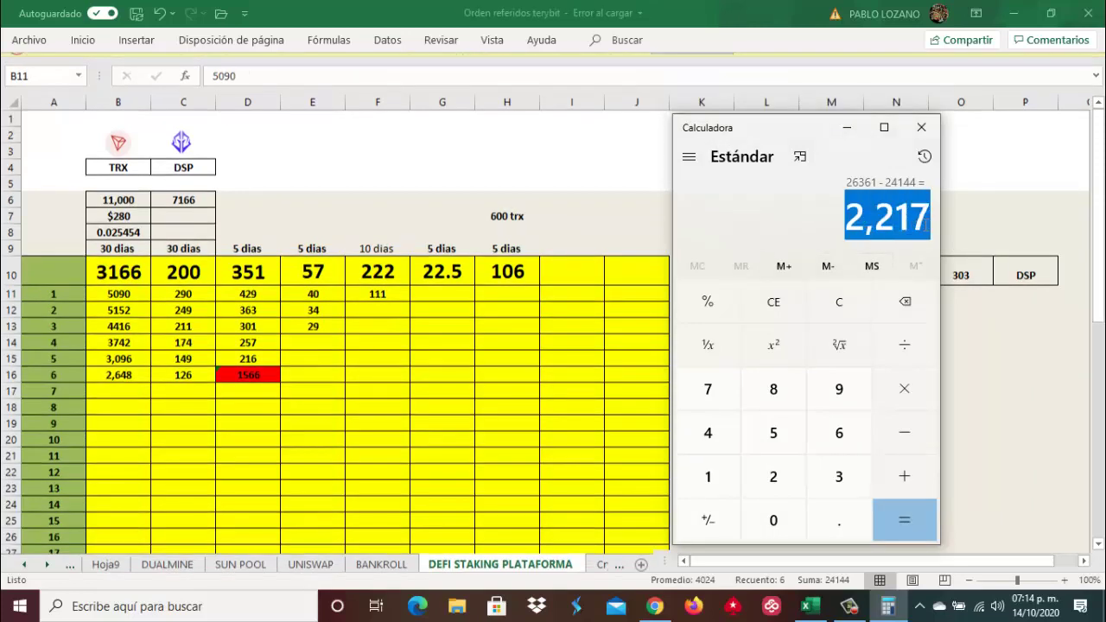
right_click(886, 220)
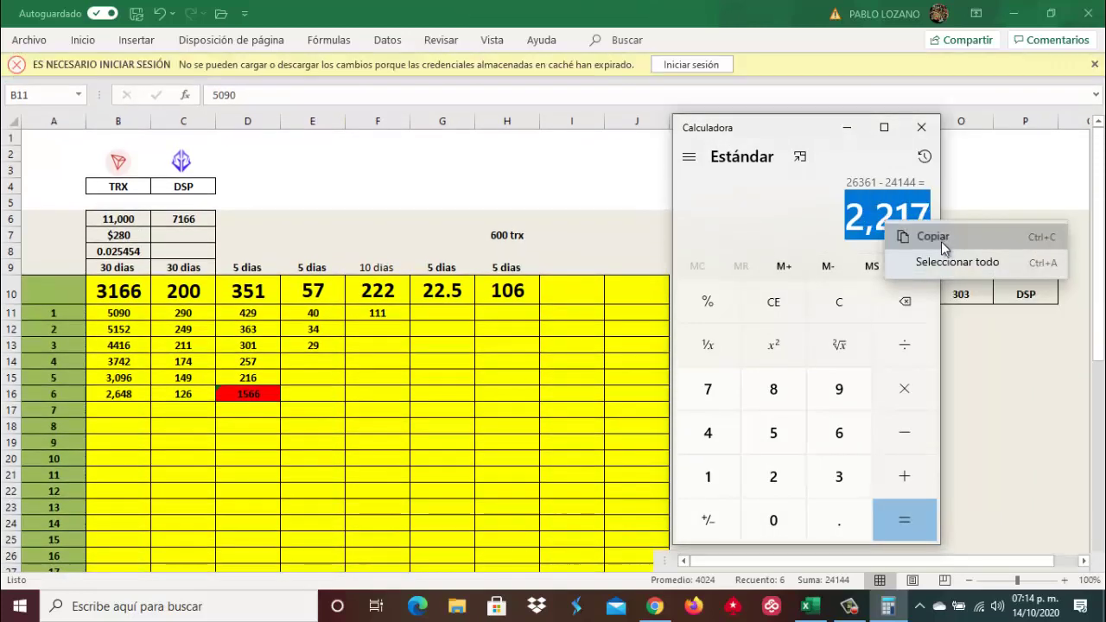
click(941, 241)
click(122, 408)
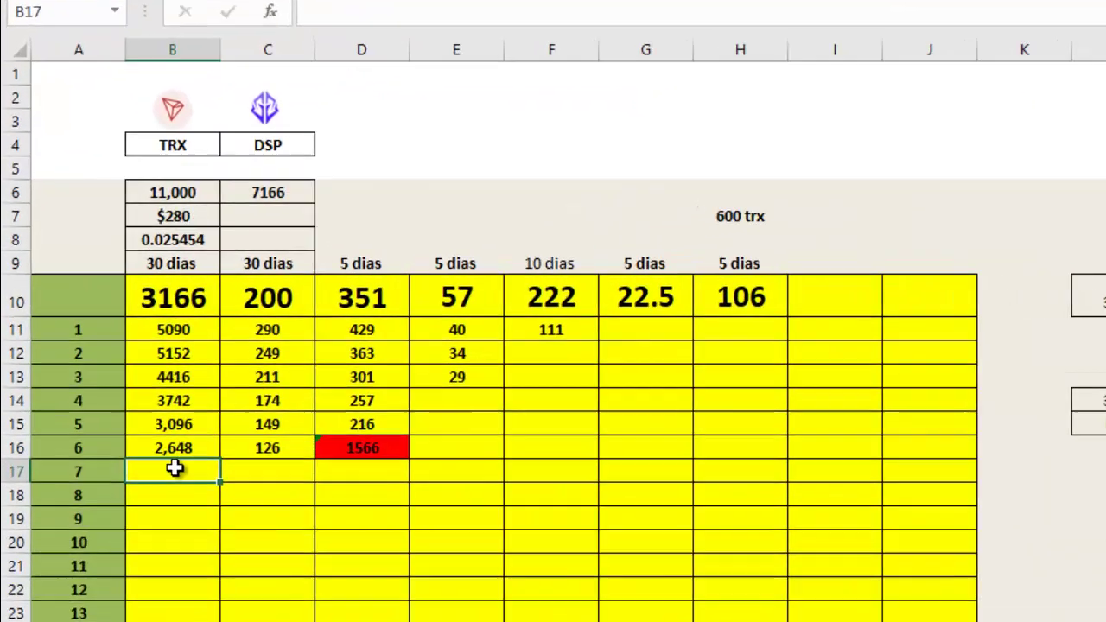
right_click(174, 468)
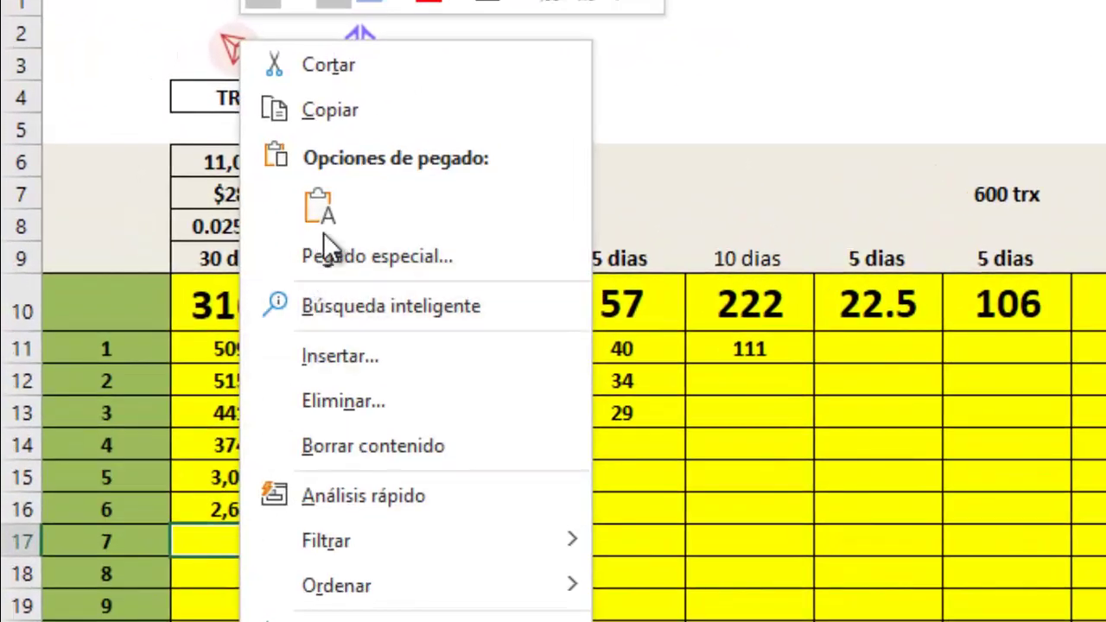
click(331, 213)
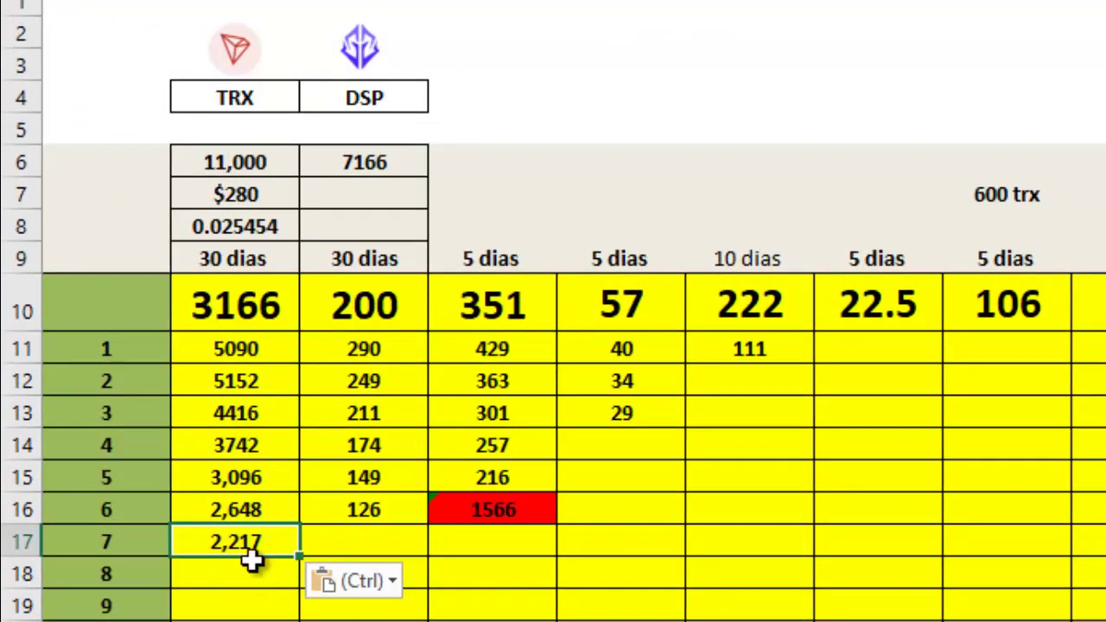
drag(262, 351, 260, 540)
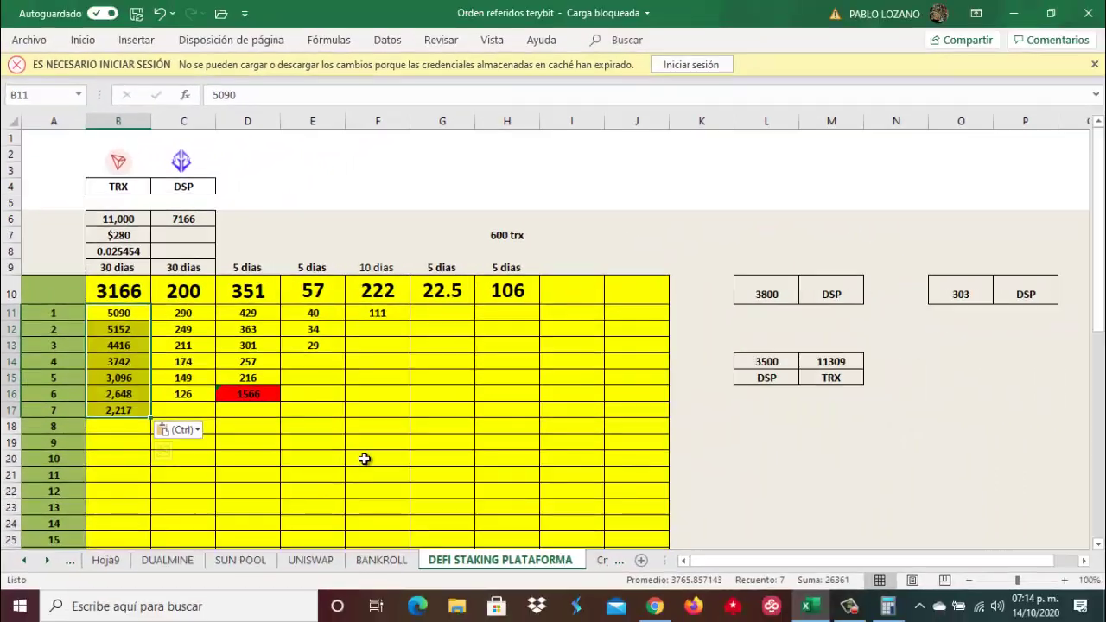
click(237, 397)
click(128, 341)
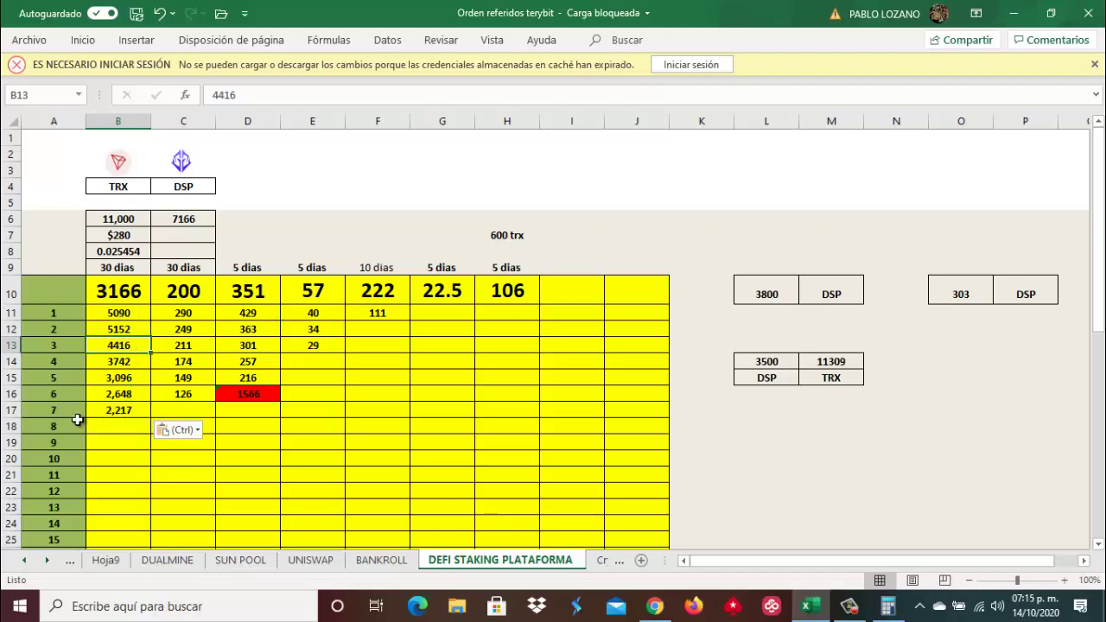
drag(72, 420, 76, 415)
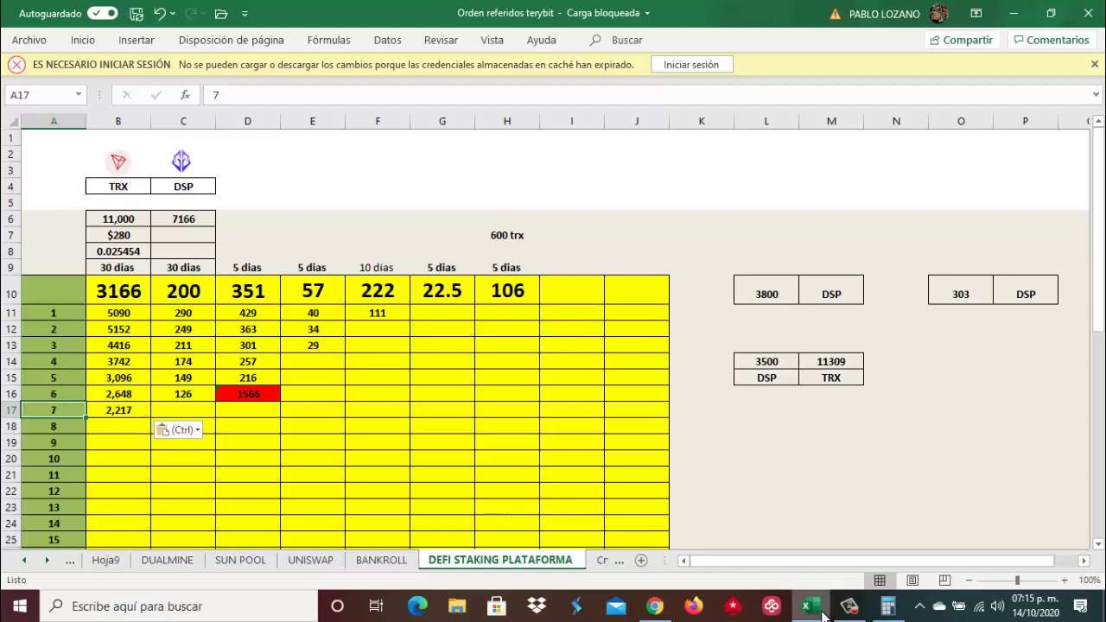
Examine the daily entries and DSP/TRON rates in the browser's Auction Lobby, covering days 11 to 1, and return to the Excel sheet.
click(655, 606)
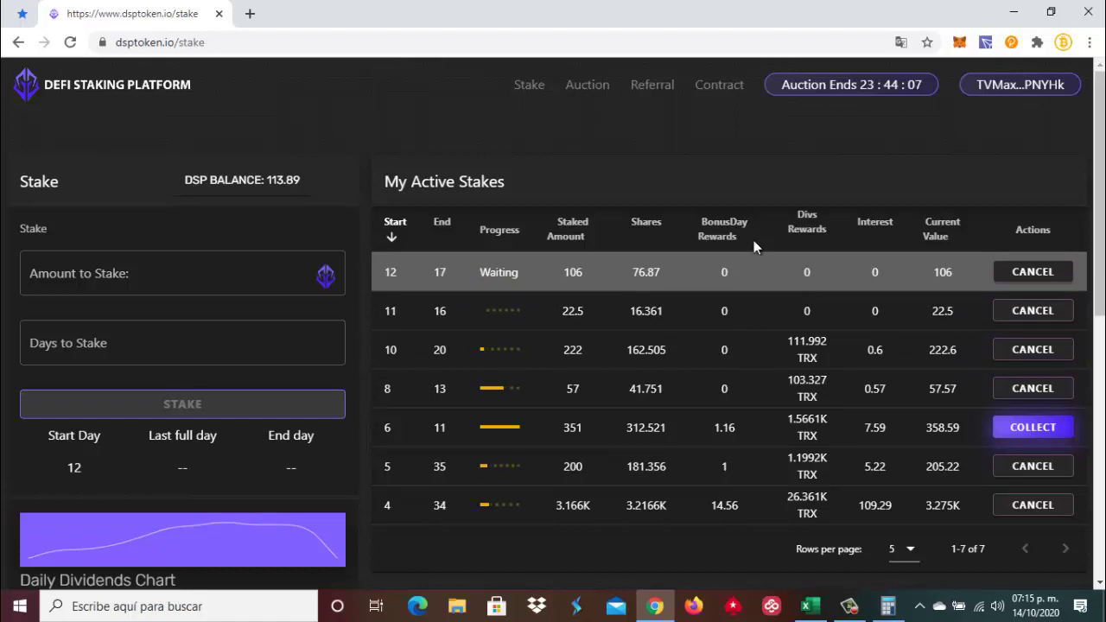
click(591, 87)
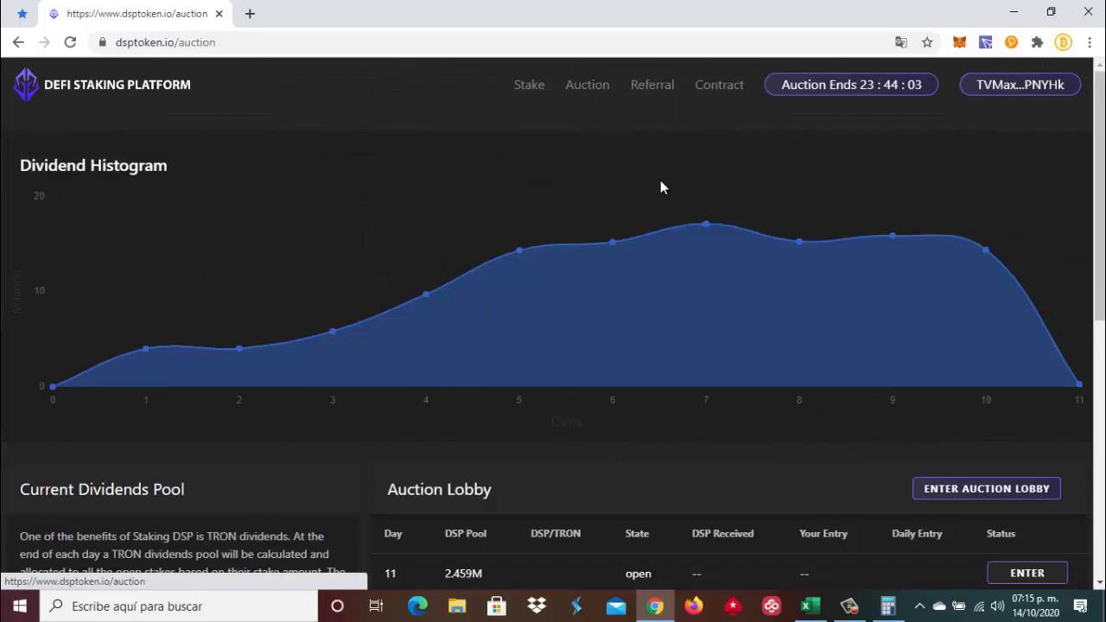
scroll(756, 259, down, 3)
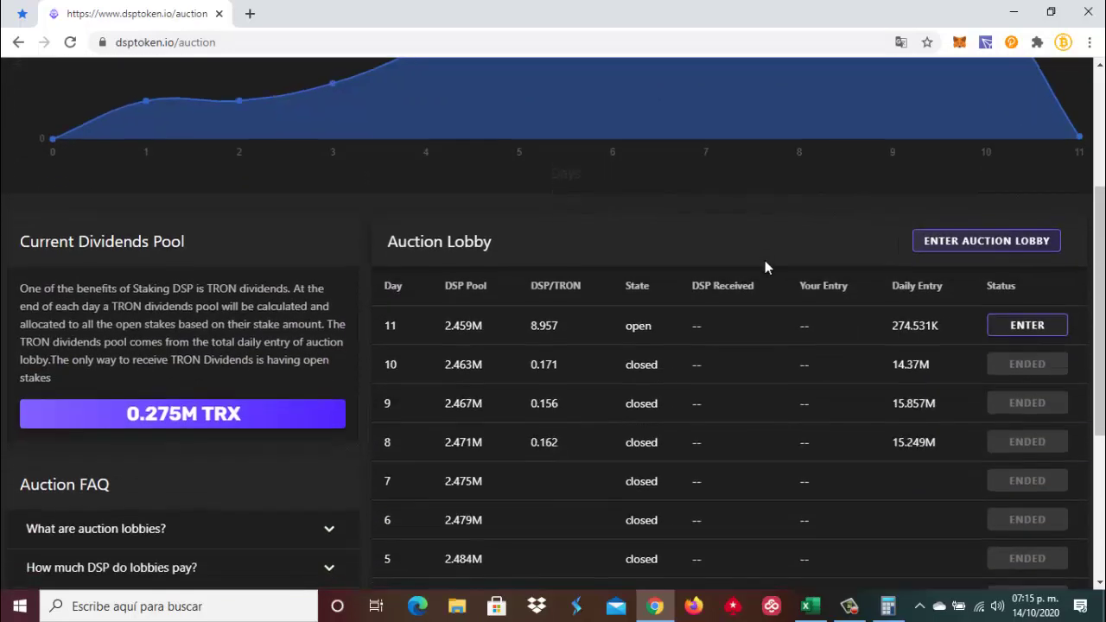
scroll(769, 263, down, 1)
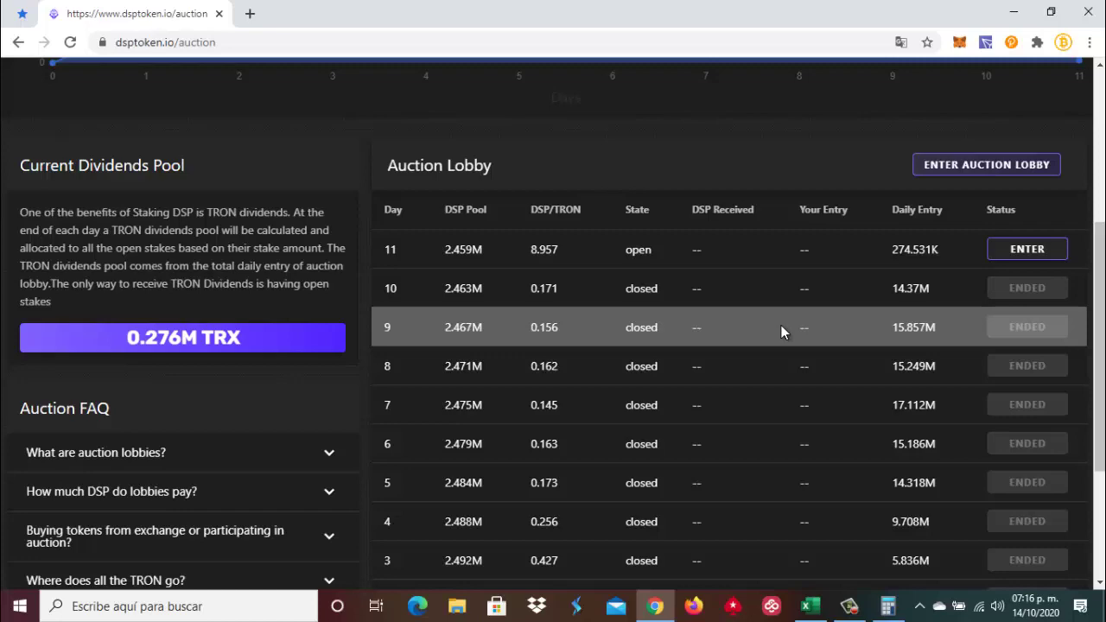
scroll(779, 346, down, 1)
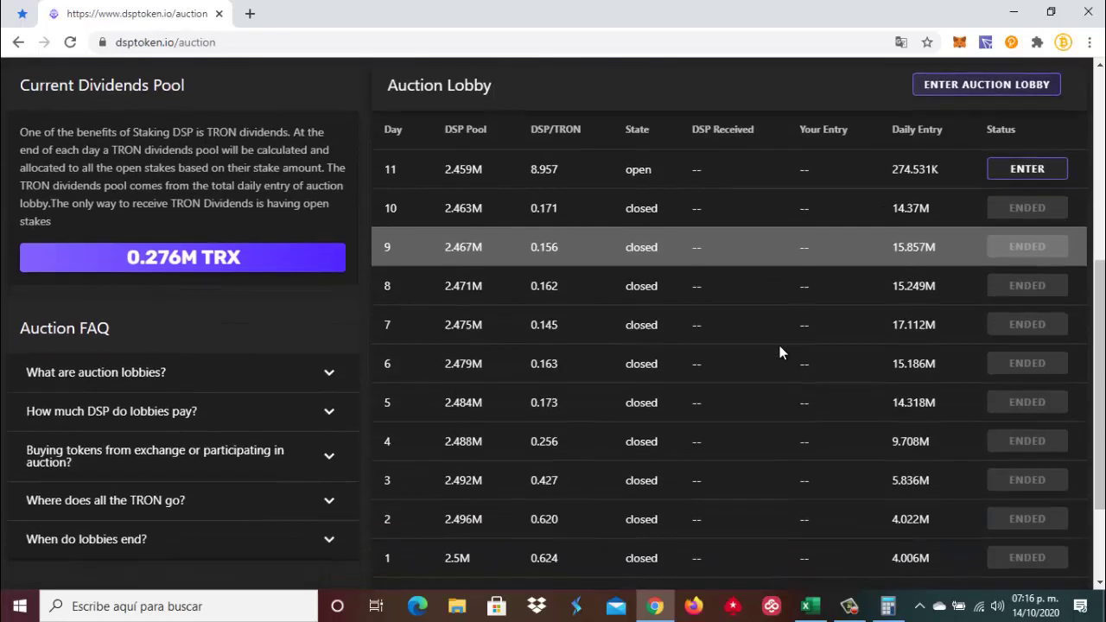
scroll(780, 346, down, 2)
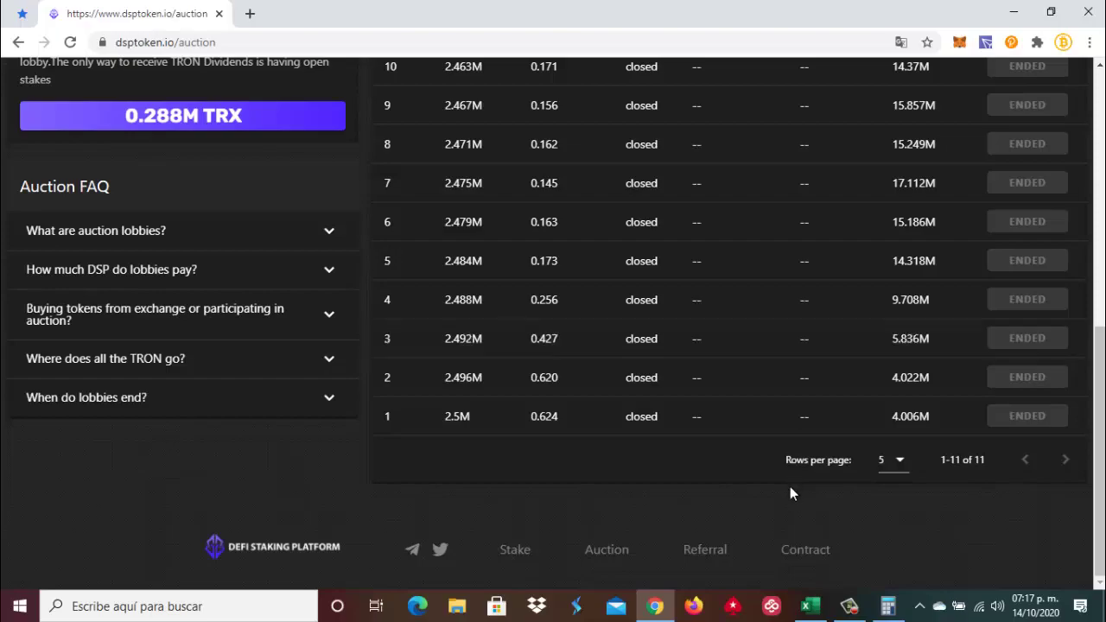
click(809, 605)
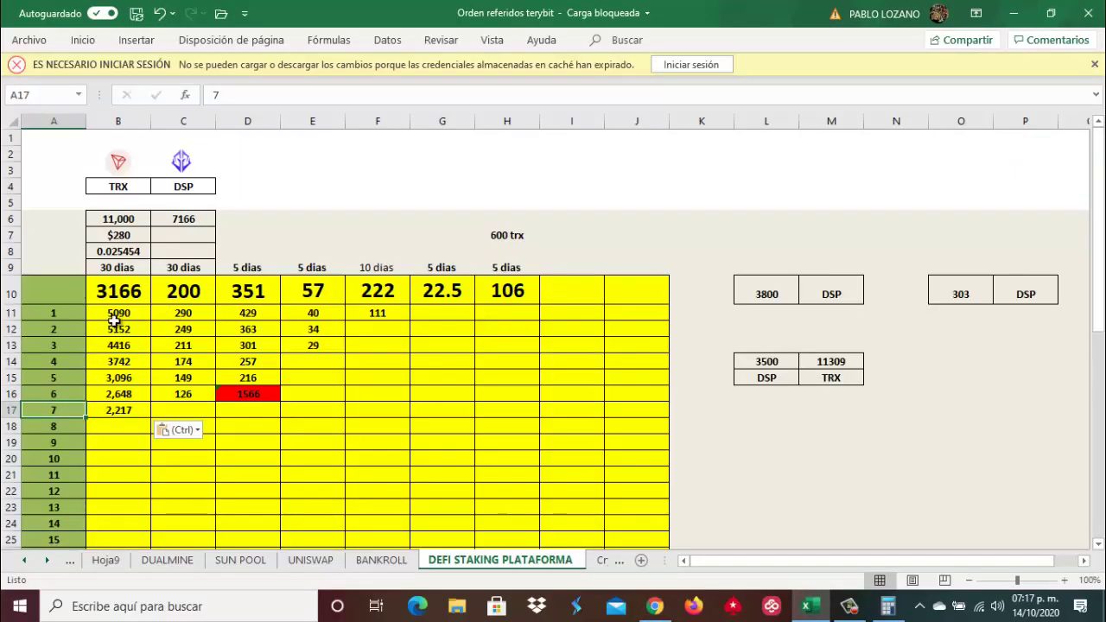
Check the sum of B11:G17 in the Excel sheet and switch to the browser to examine the auction page's Dividend Histogram.
drag(118, 313, 450, 410)
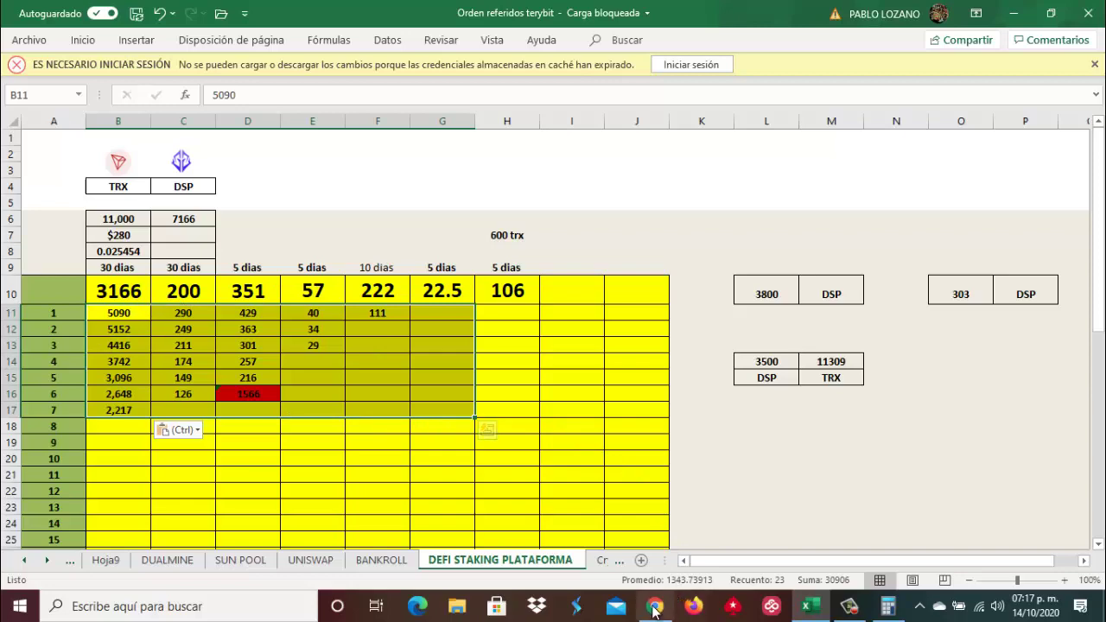
mouse_move(654, 610)
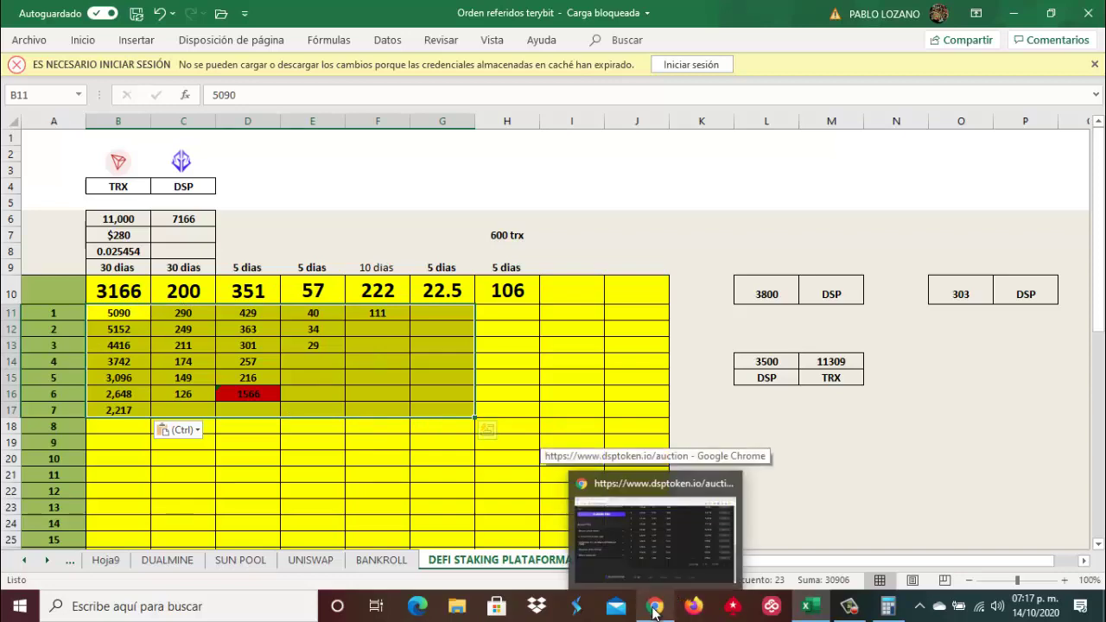
click(656, 529)
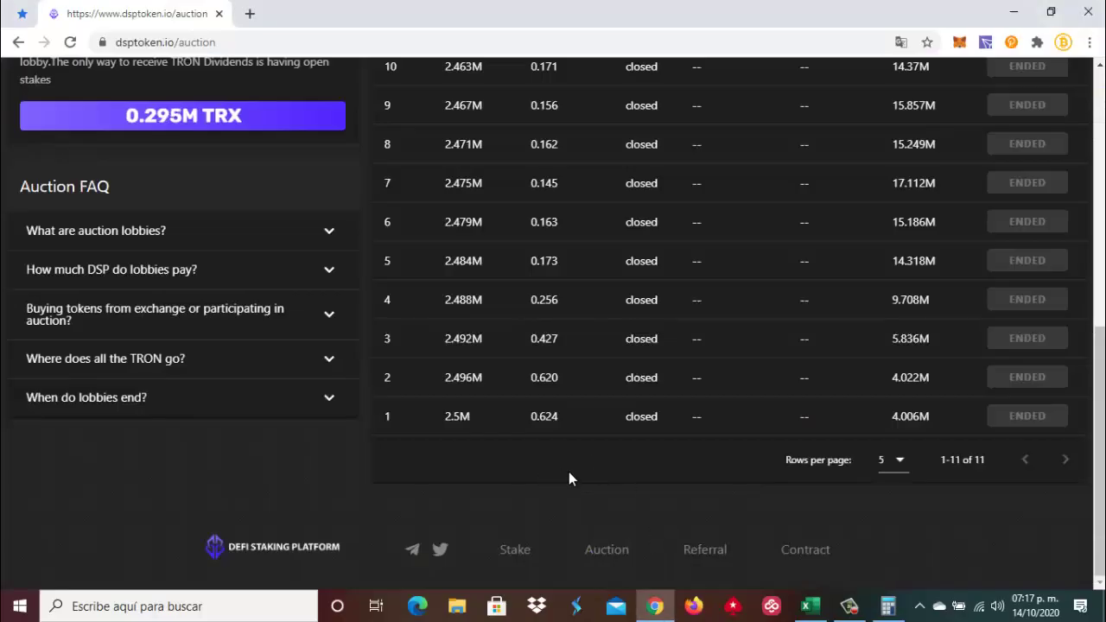
scroll(570, 472, up, 6)
scroll(623, 472, up, 1)
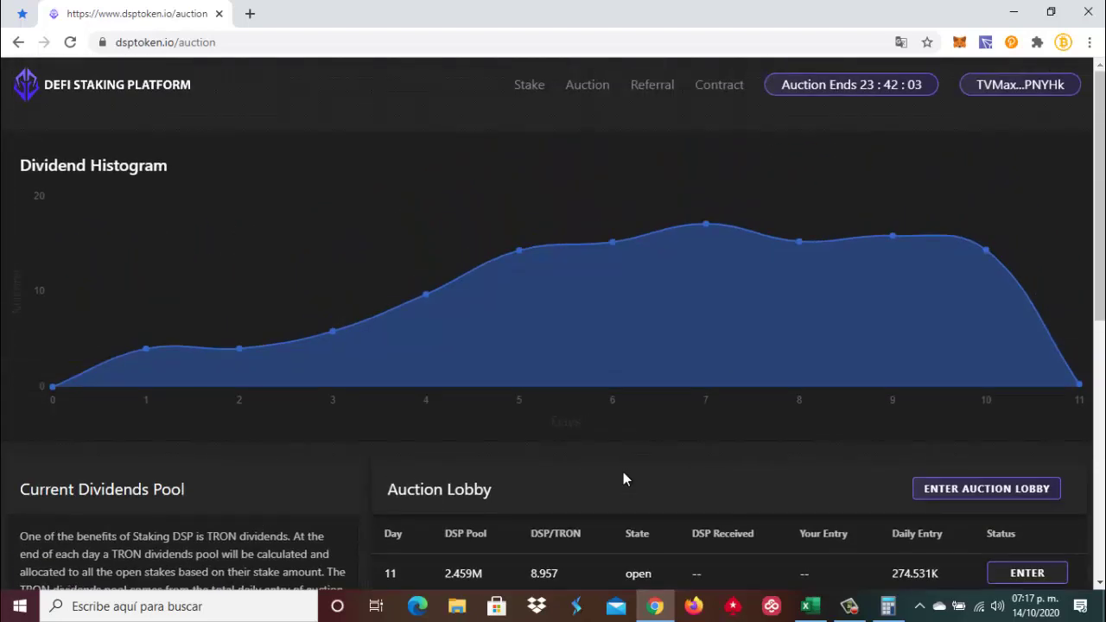
Stake 113 DSP for 10 days on the Stake page and accept the contract transaction in the wallet.
click(529, 86)
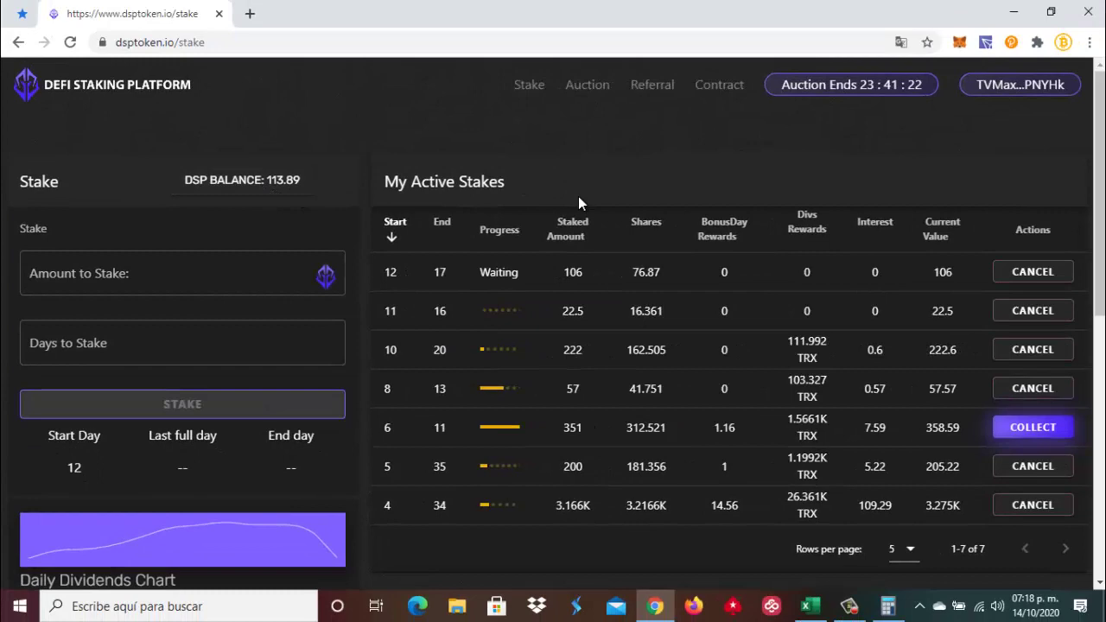
scroll(578, 203, down, 3)
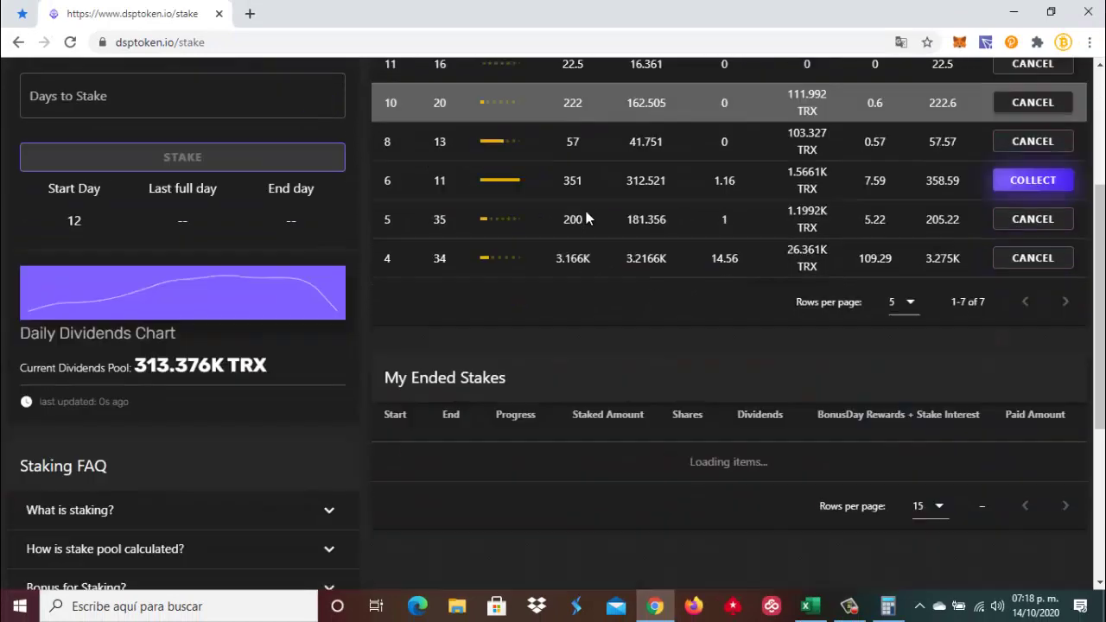
scroll(585, 217, up, 3)
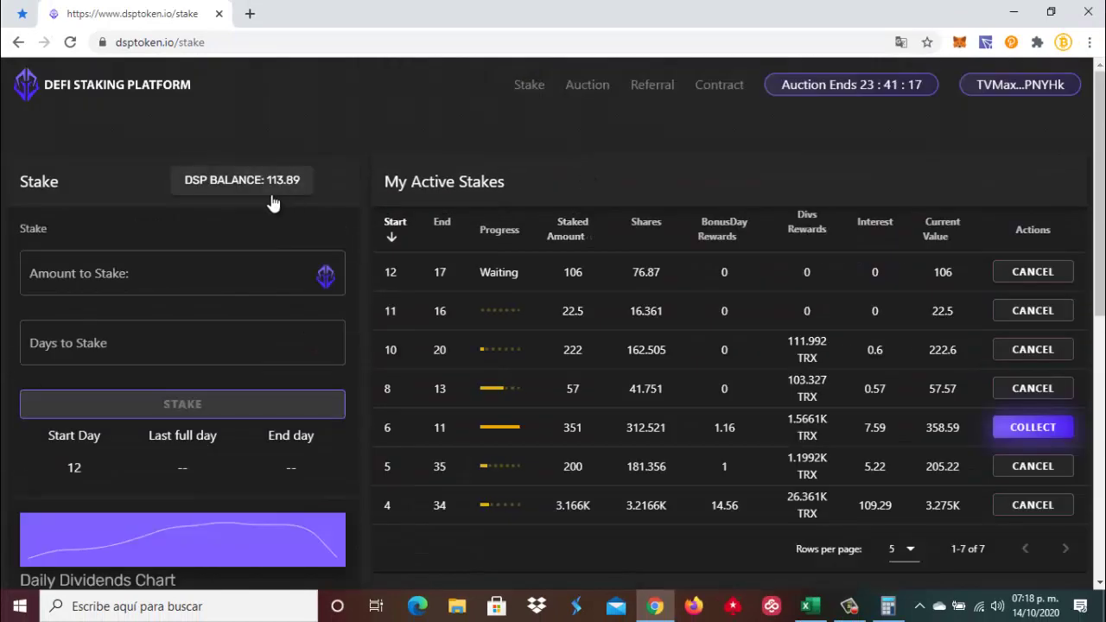
click(73, 274)
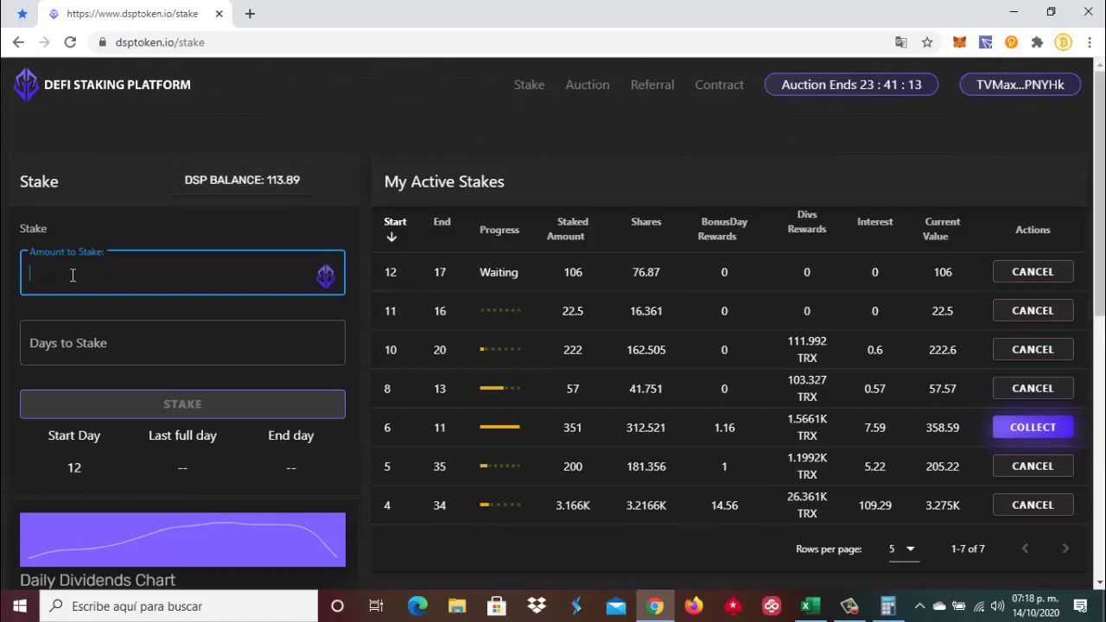
text(113)
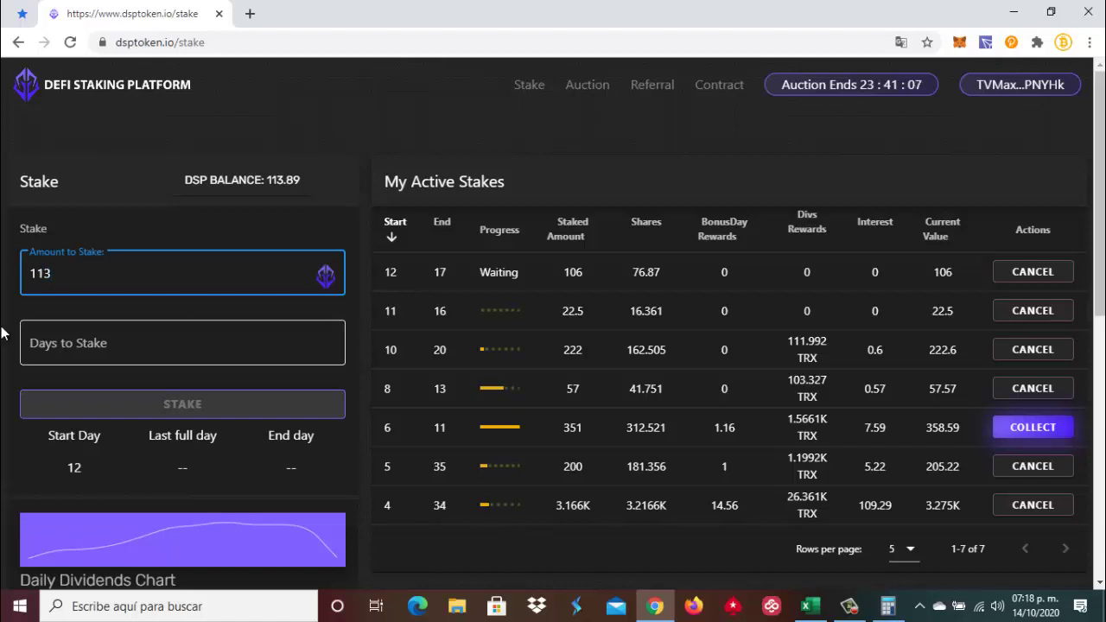
click(81, 346)
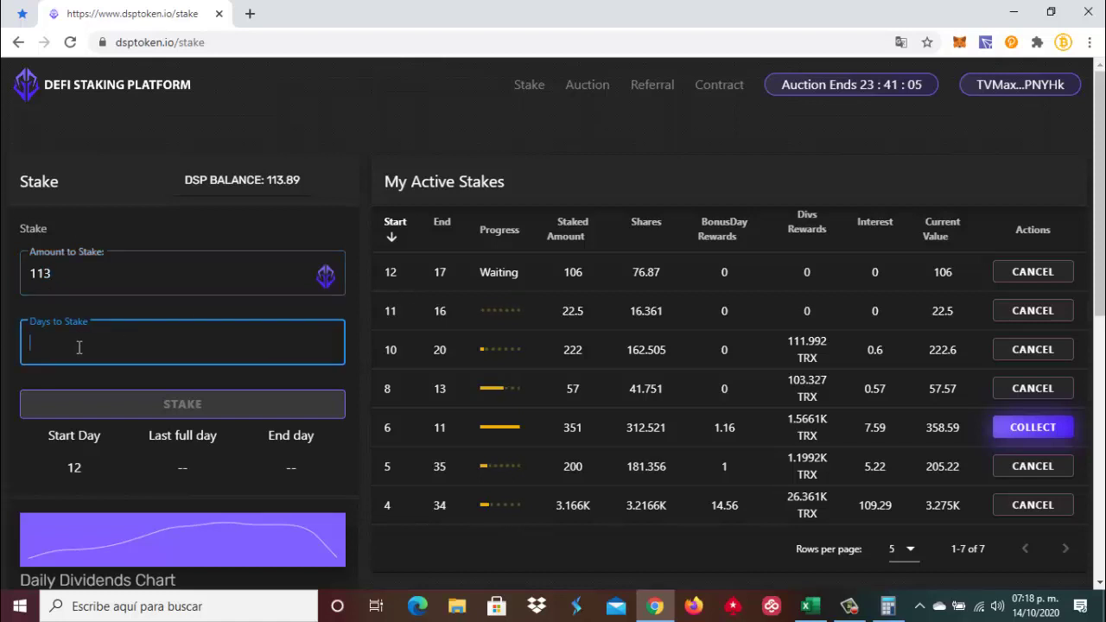
text(10)
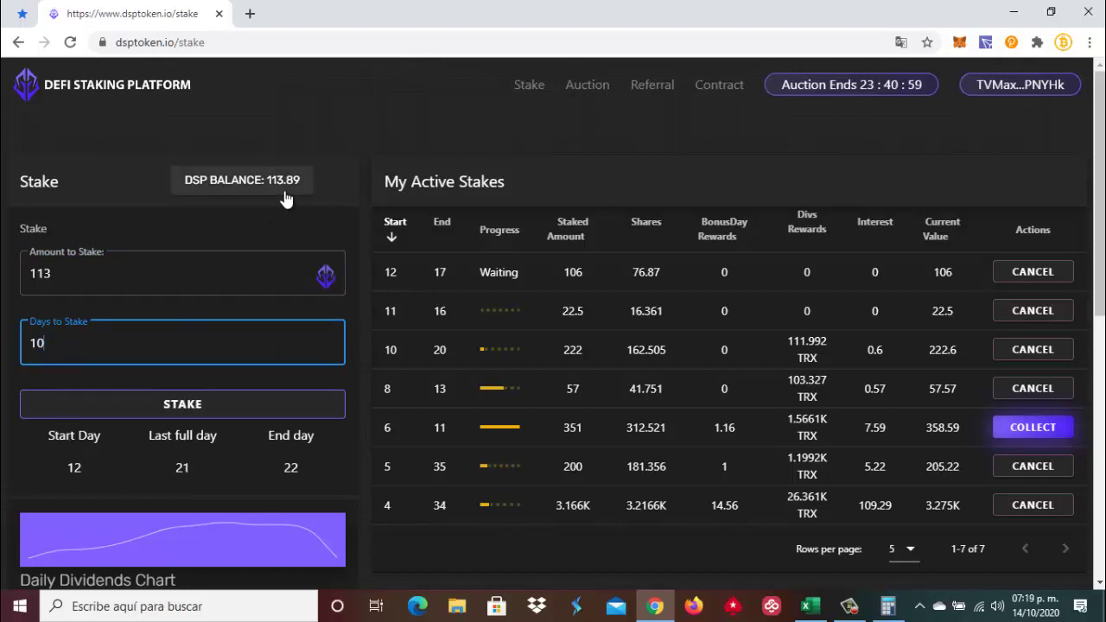
click(190, 413)
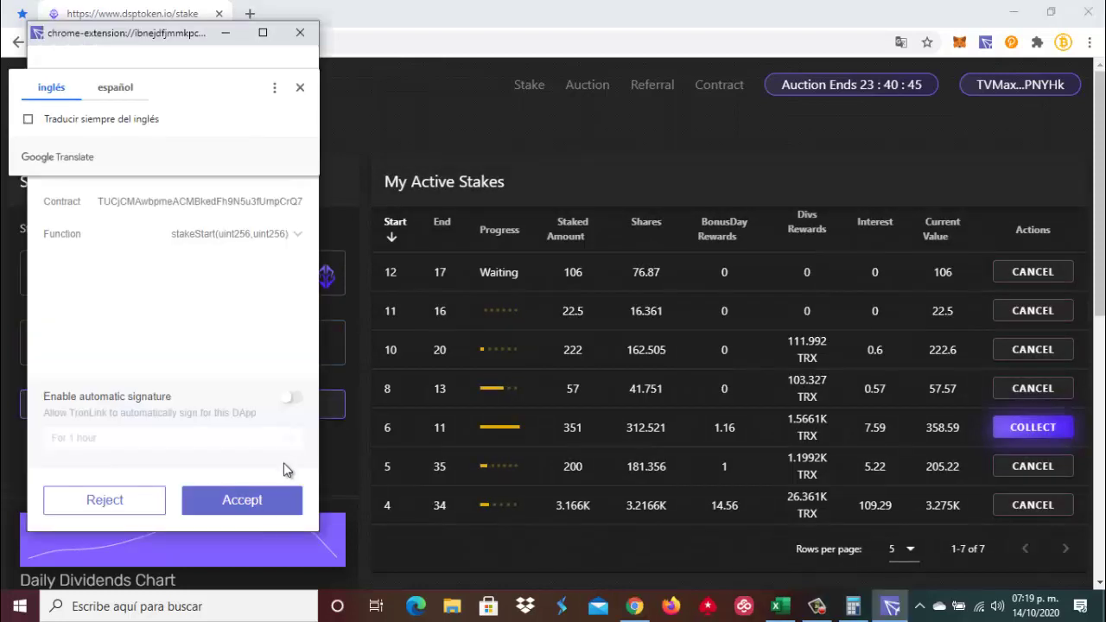
click(247, 510)
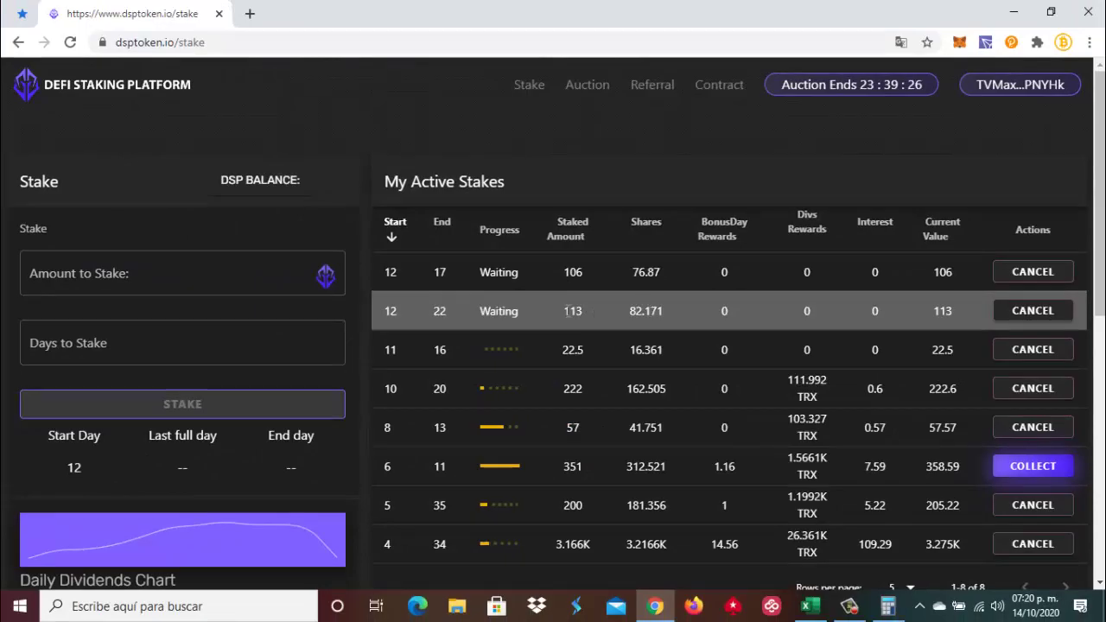
key(alt+Tab)
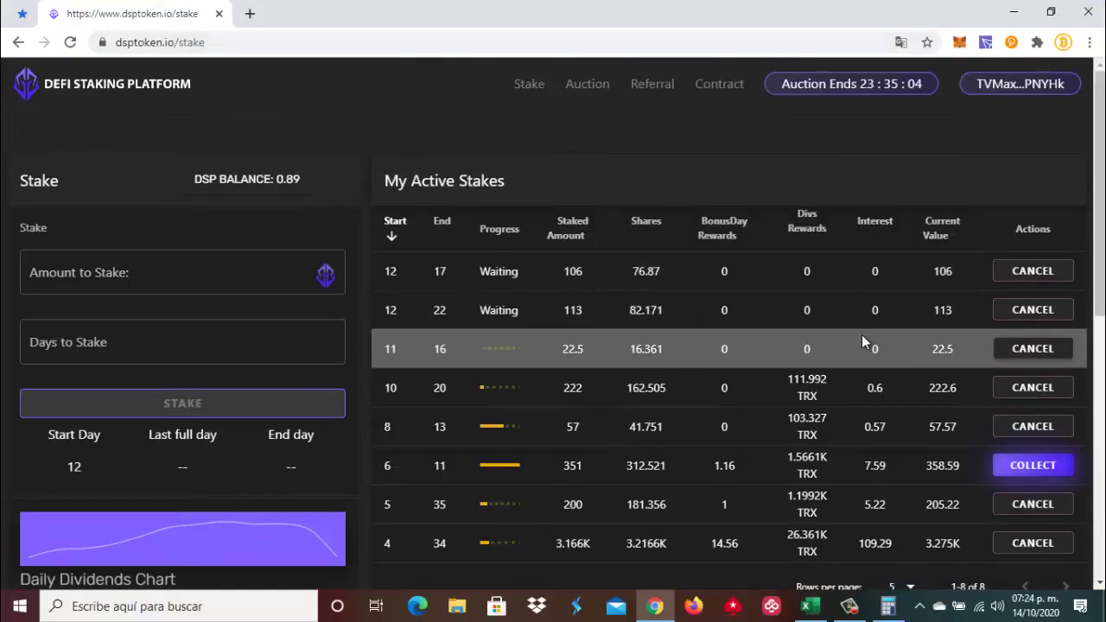
Collect the finished 351 DSP stake, accept the transaction in the wallet, and reload the page after checking the ended stakes.
scroll(862, 335, down, 1)
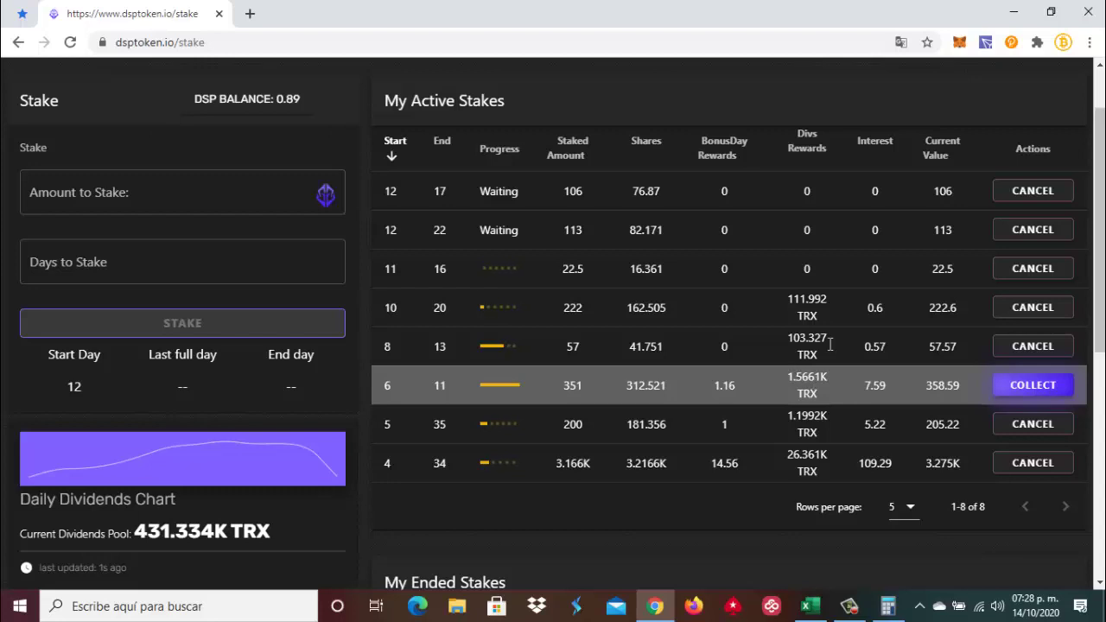
click(1034, 389)
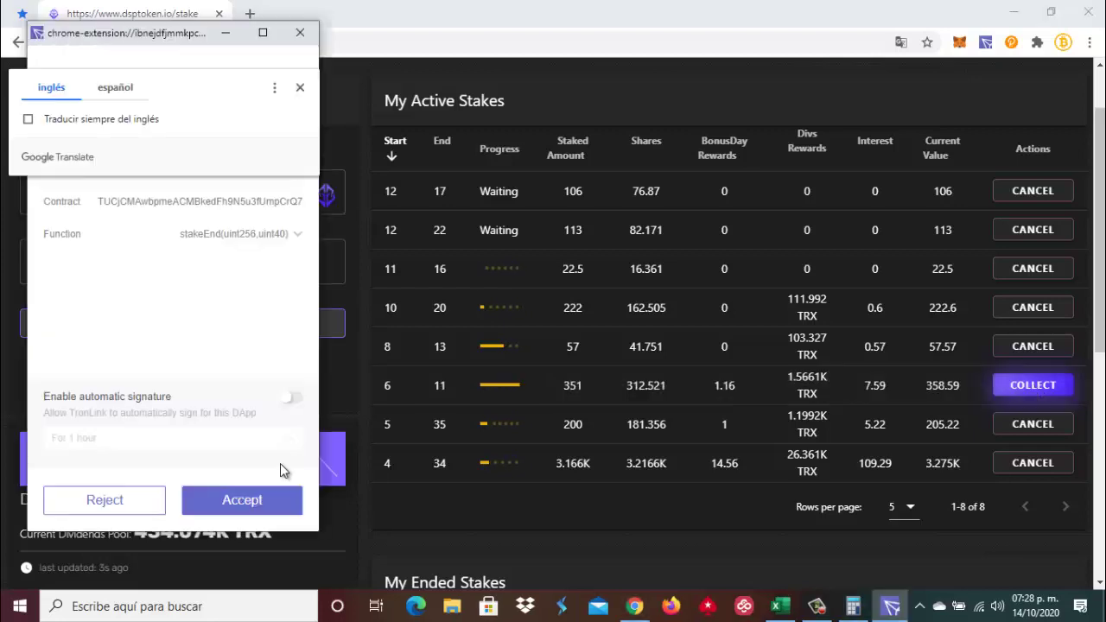
click(243, 499)
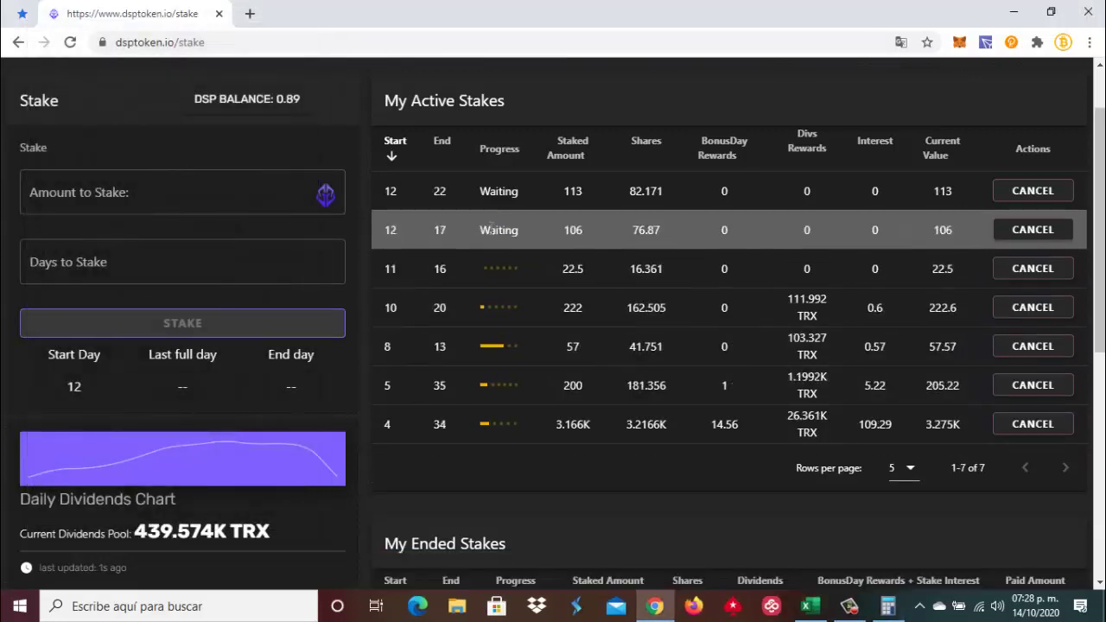
scroll(687, 230, down, 4)
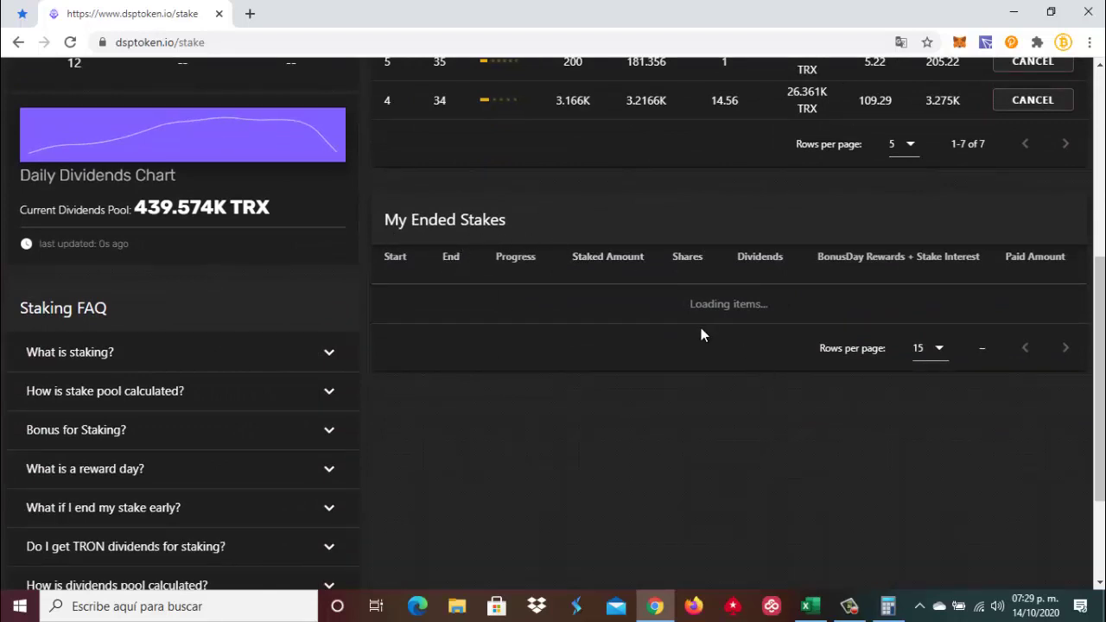
click(71, 43)
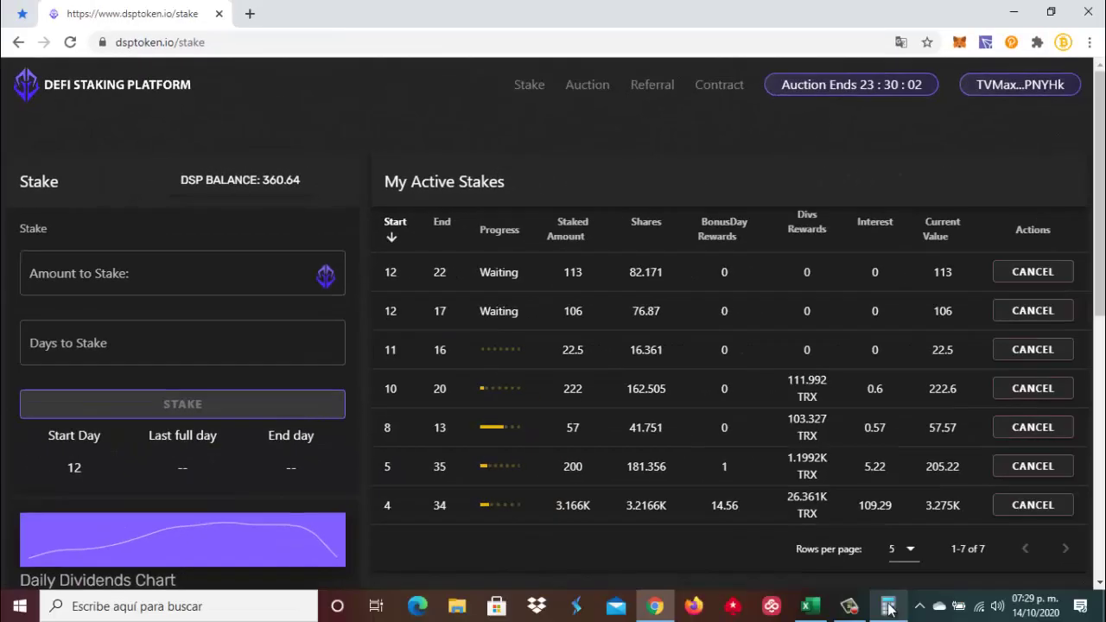
Add the collected stake's 351 DSP principal and 1.16 bonus in the Calculator, keeping its window clear of the table.
click(888, 607)
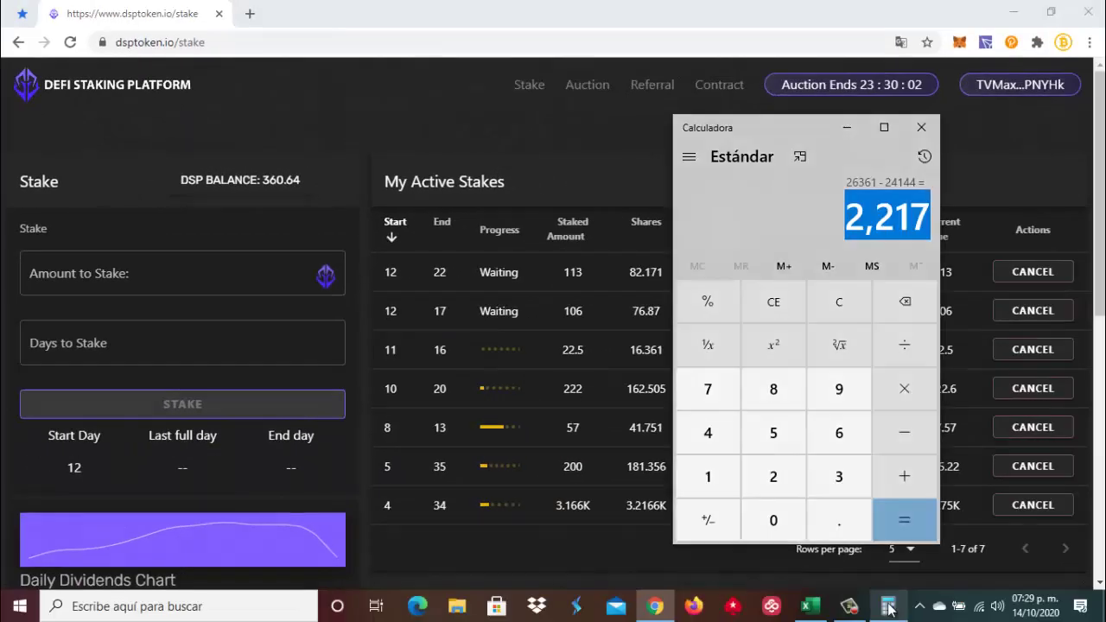
click(846, 311)
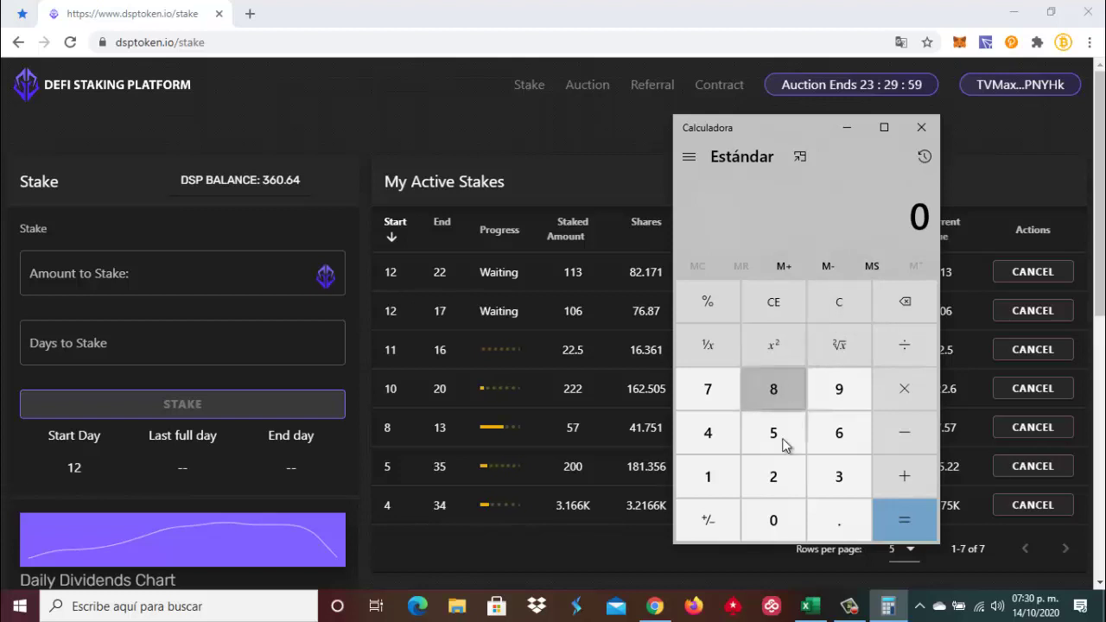
click(846, 480)
click(781, 420)
click(693, 487)
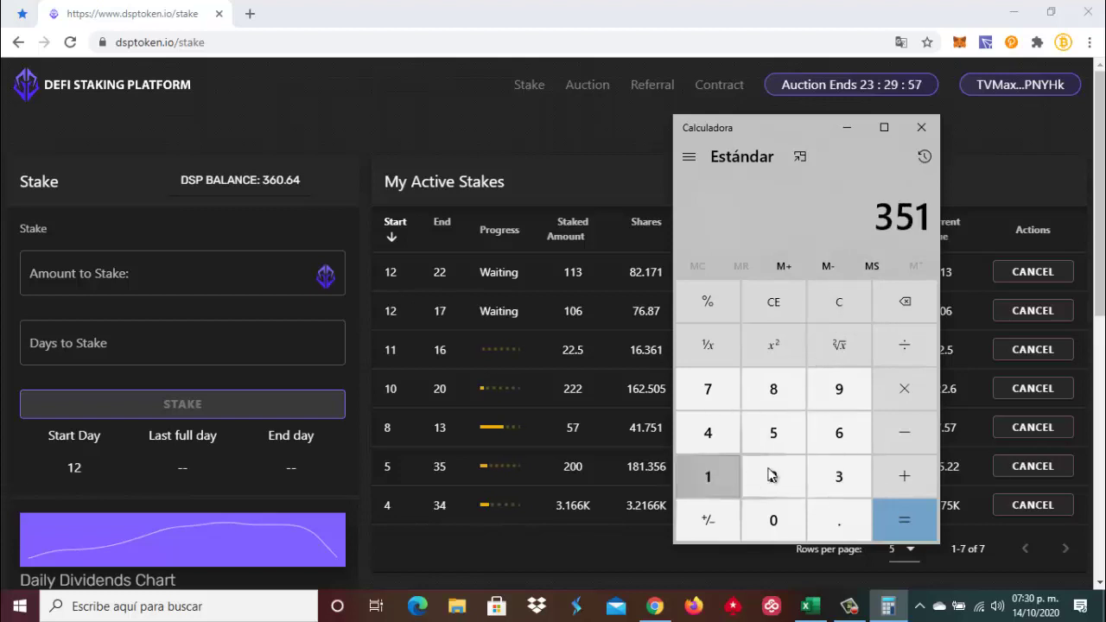
click(911, 484)
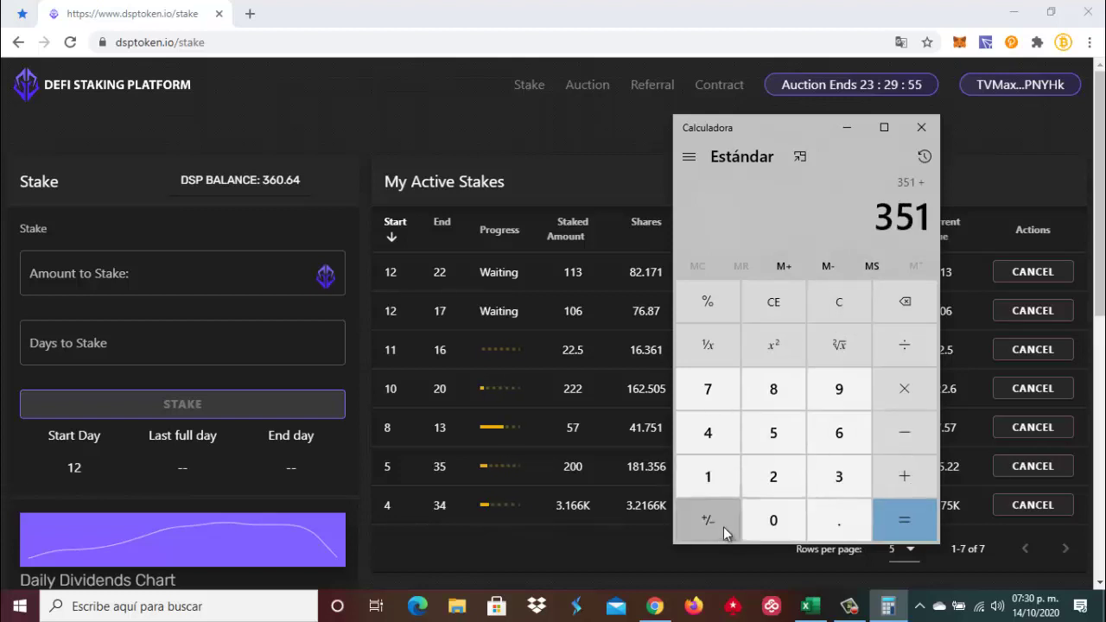
click(724, 473)
click(825, 518)
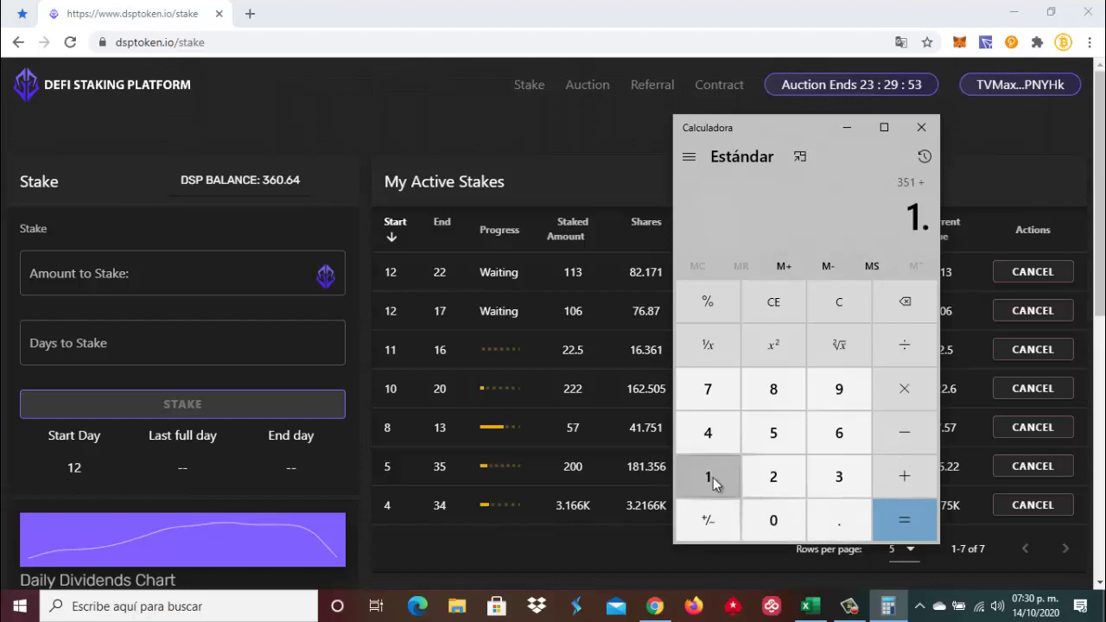
click(710, 480)
click(839, 433)
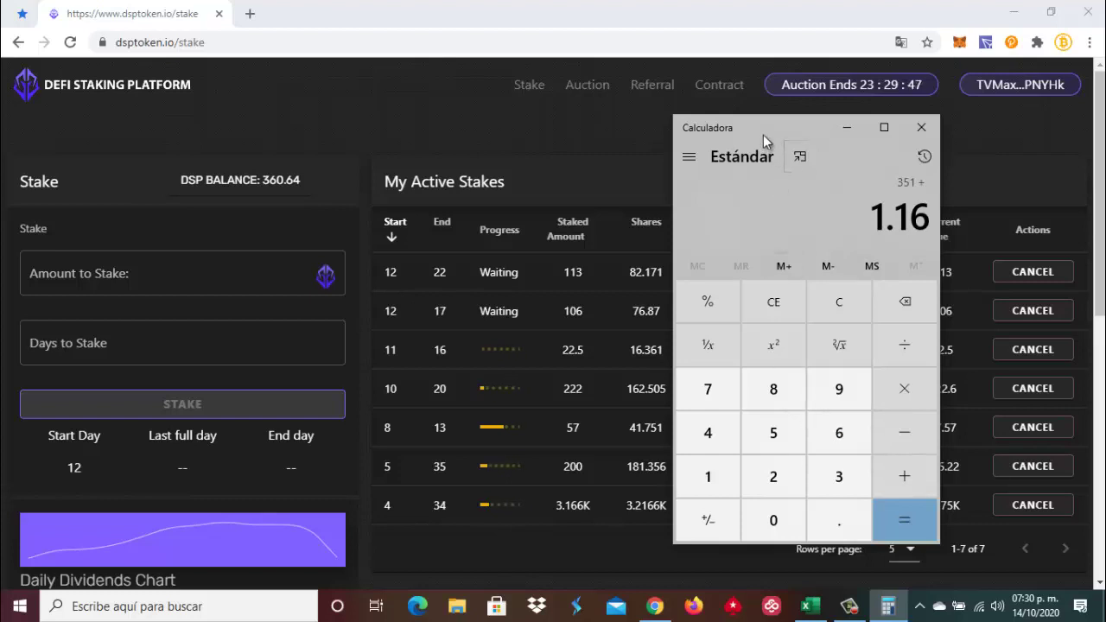
drag(765, 136, 866, 131)
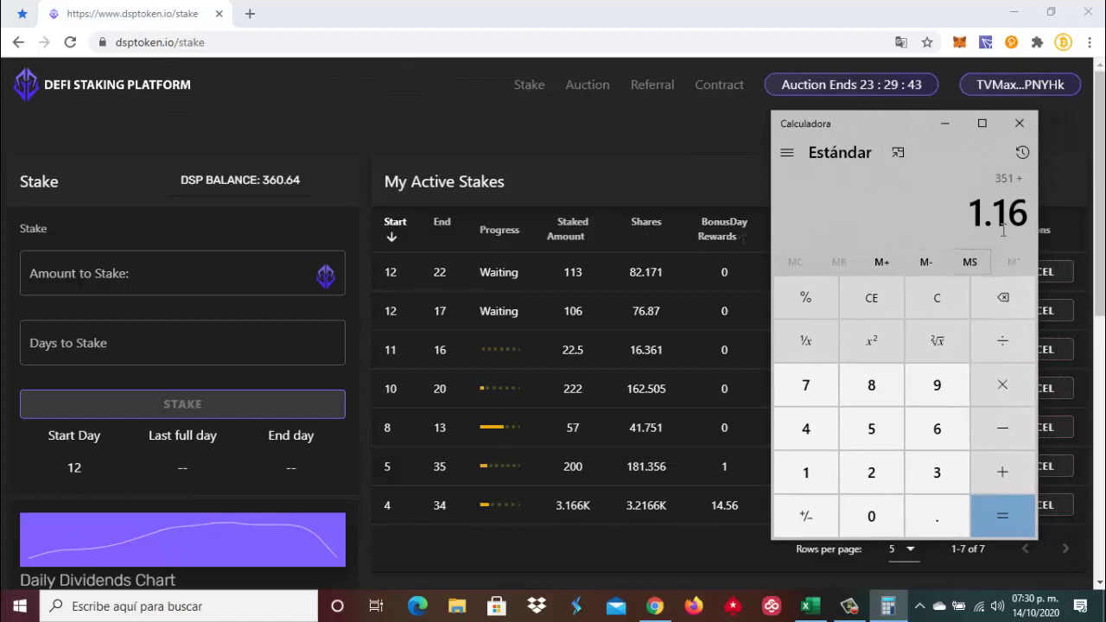
click(996, 475)
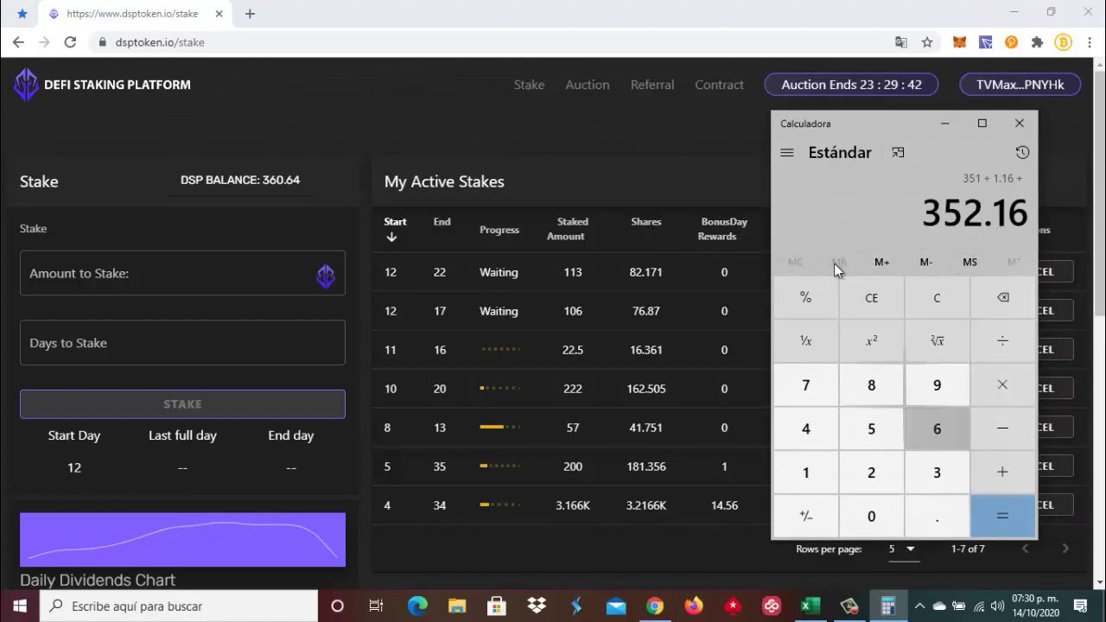
Add the 7.59 DSP interest to the Calculator total and move the window away from the active stakes table.
drag(881, 125, 563, 132)
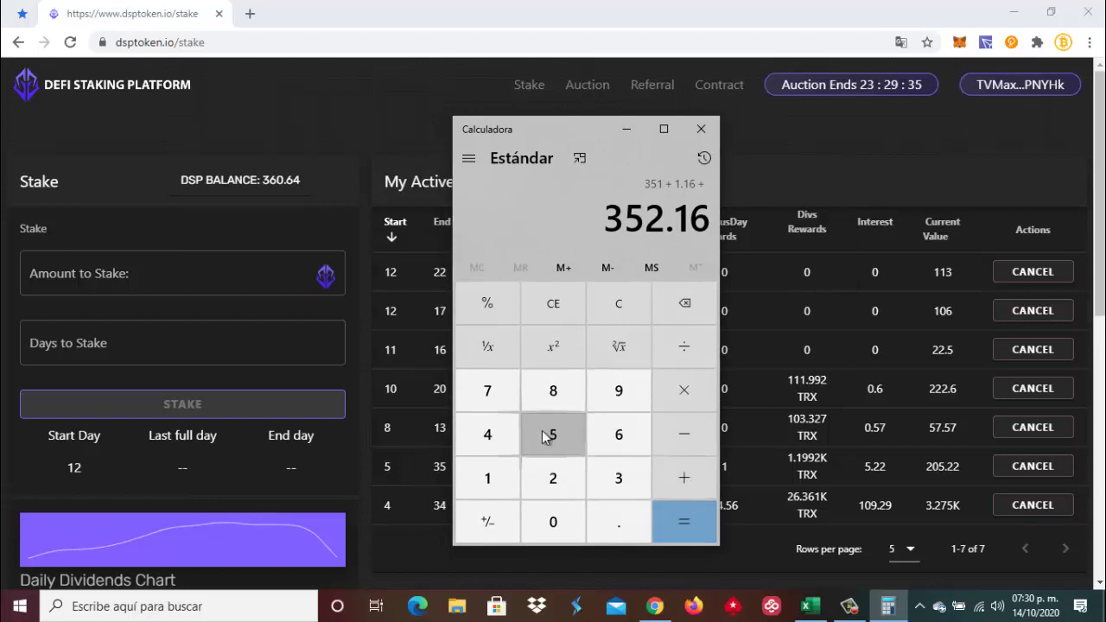
click(491, 395)
click(618, 519)
click(566, 436)
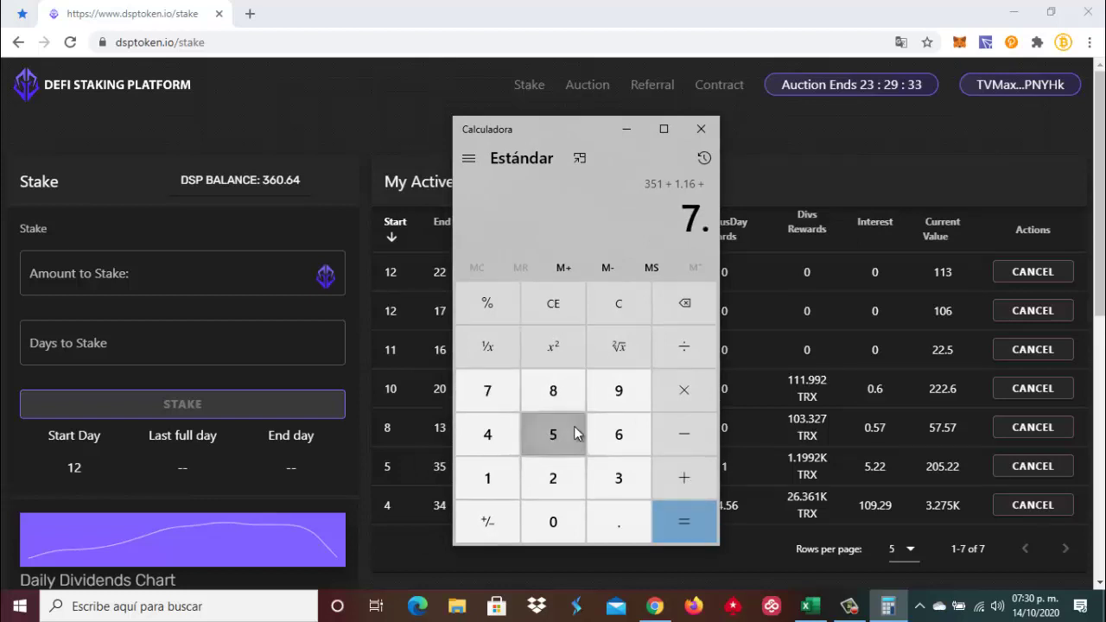
click(628, 393)
click(682, 524)
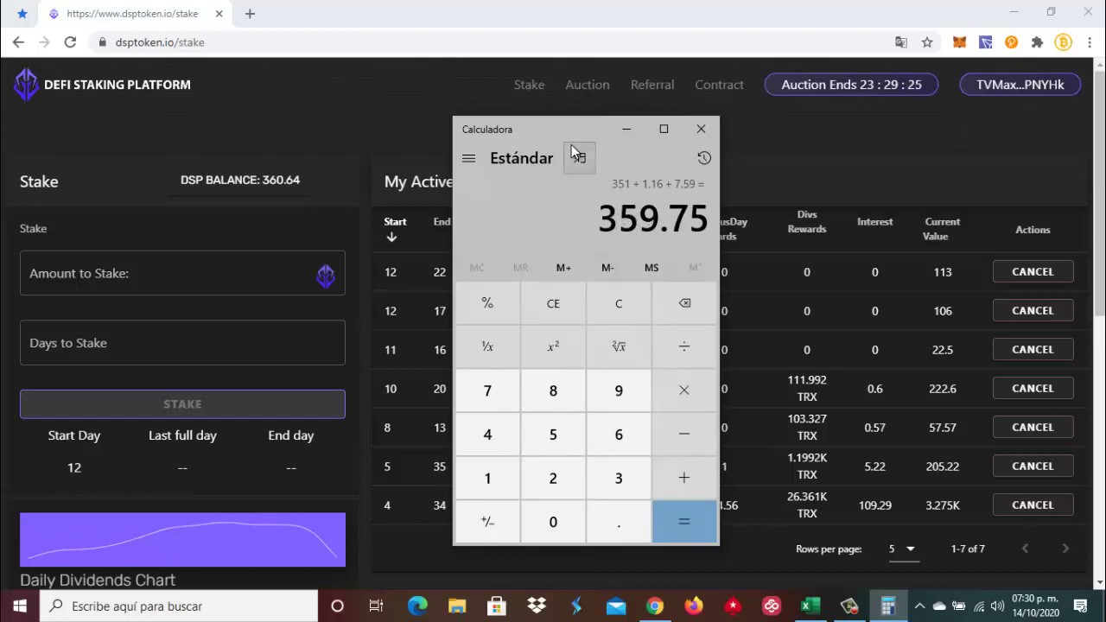
drag(580, 129, 209, 213)
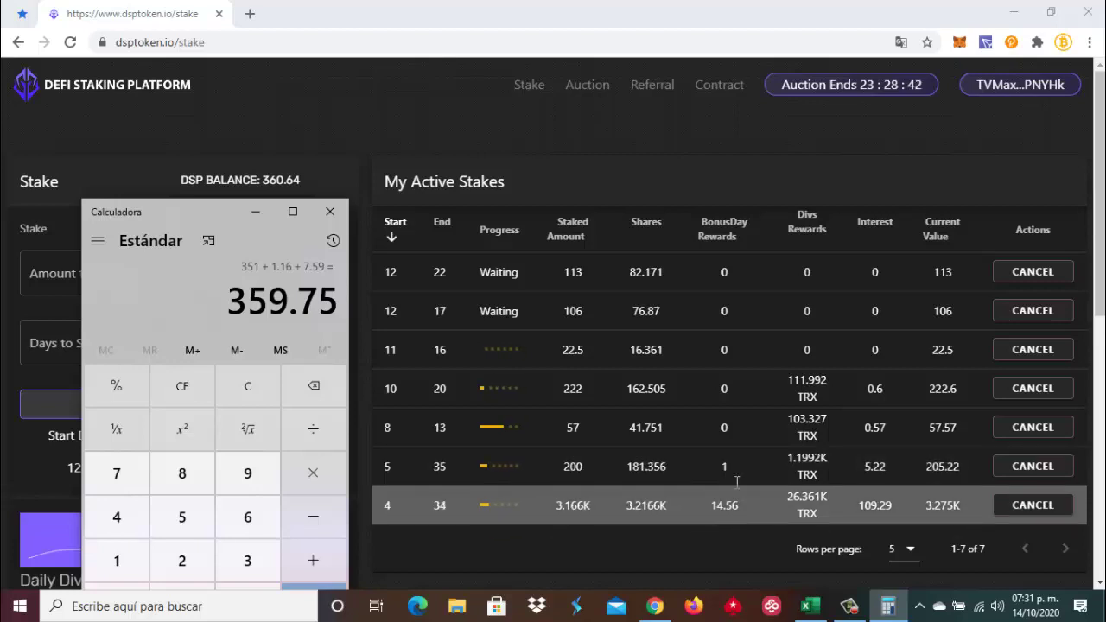
Check the TRX transaction history and token balances in the TronLink wallet for the collected dividends.
click(986, 43)
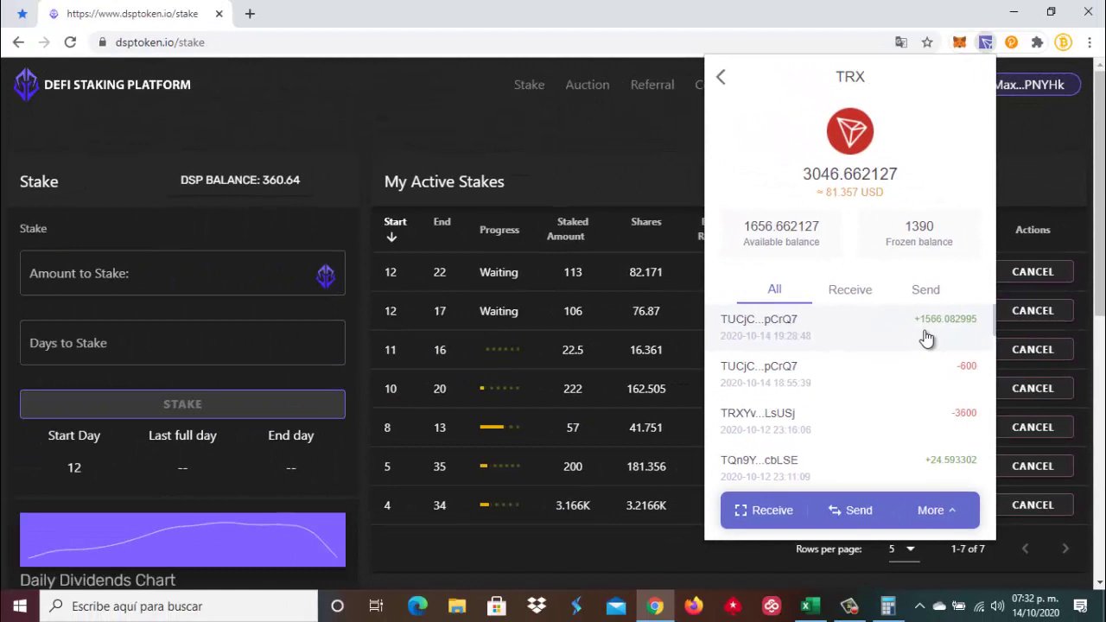
click(724, 82)
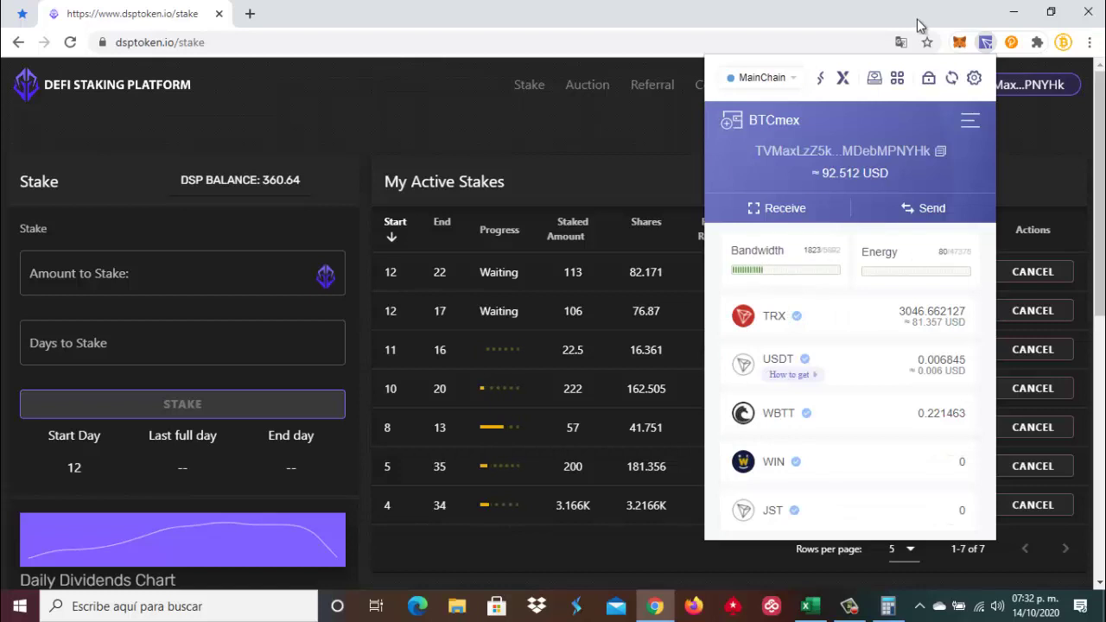
click(426, 114)
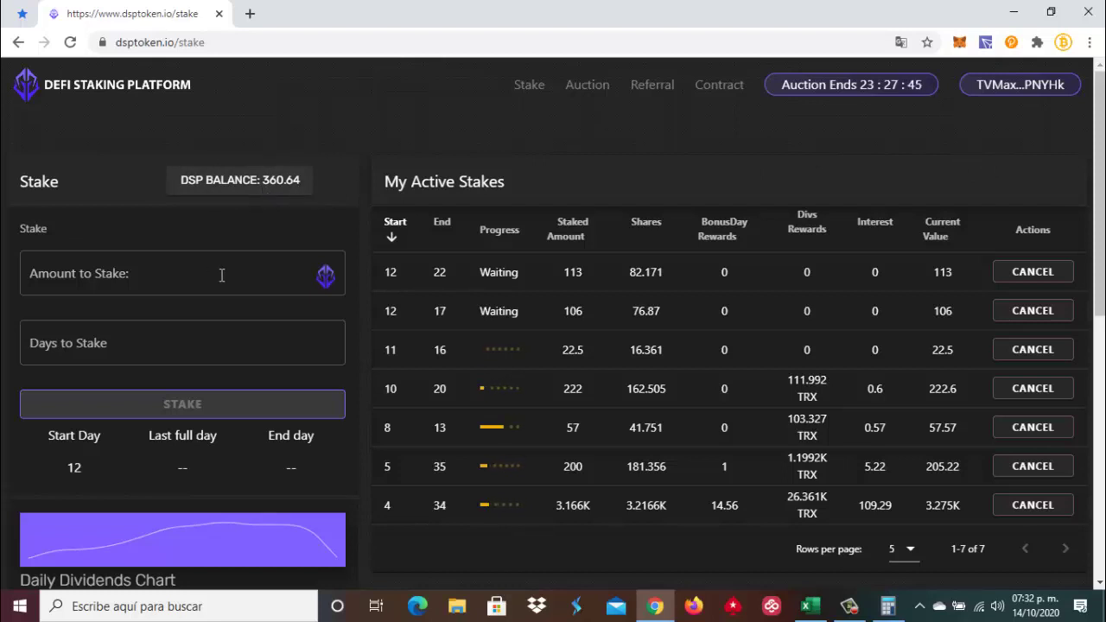
Stake 360 DSP for 5 days and accept the signature request in the wallet.
click(59, 276)
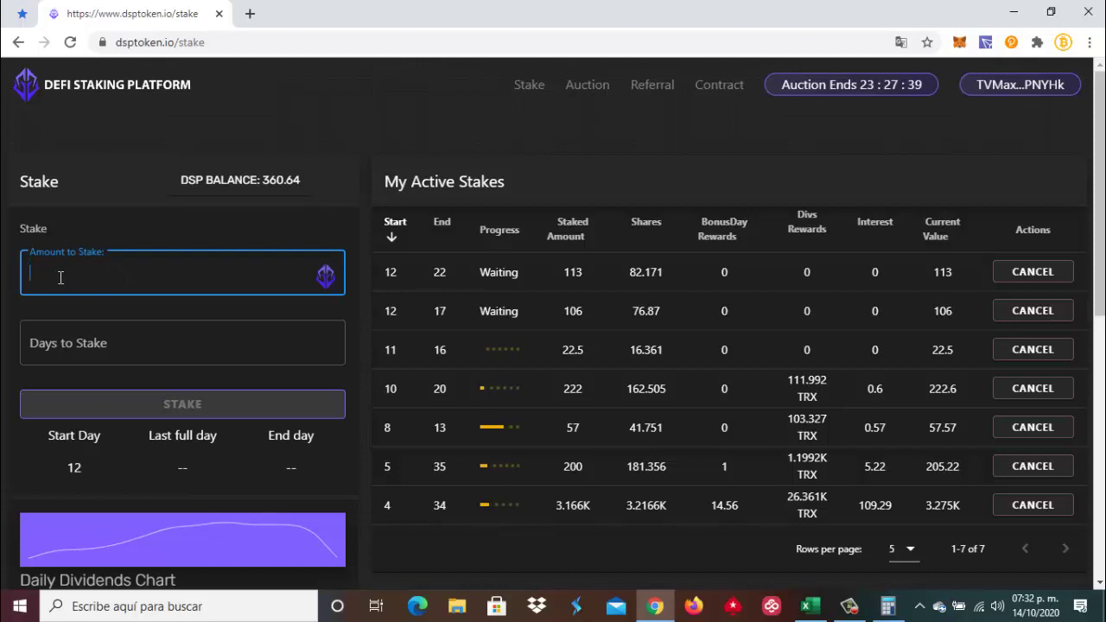
text(360)
click(59, 342)
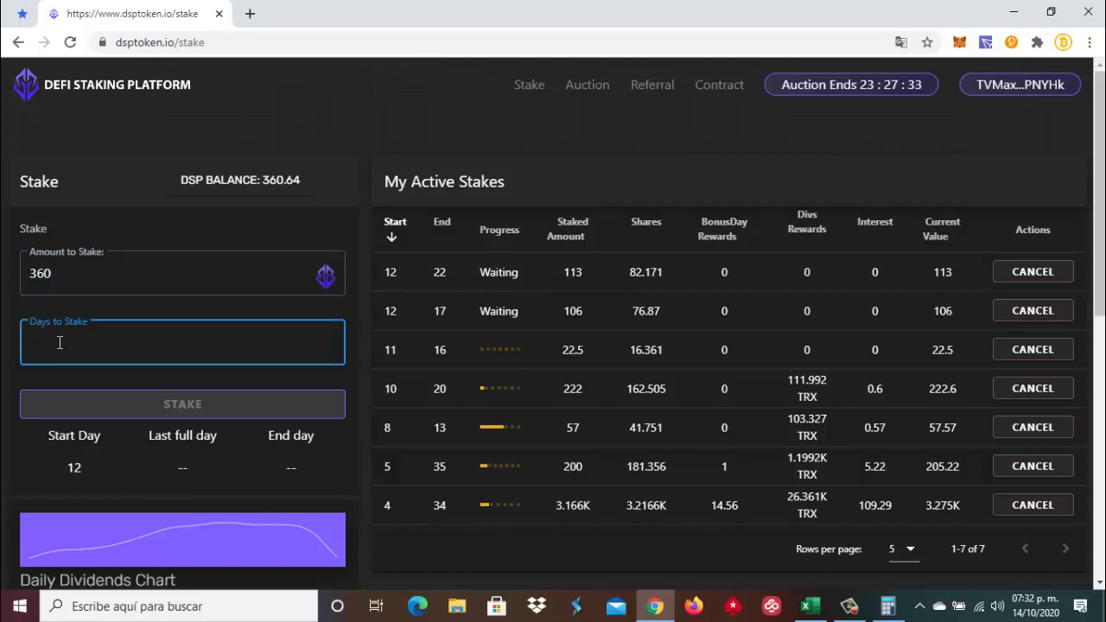
text(5)
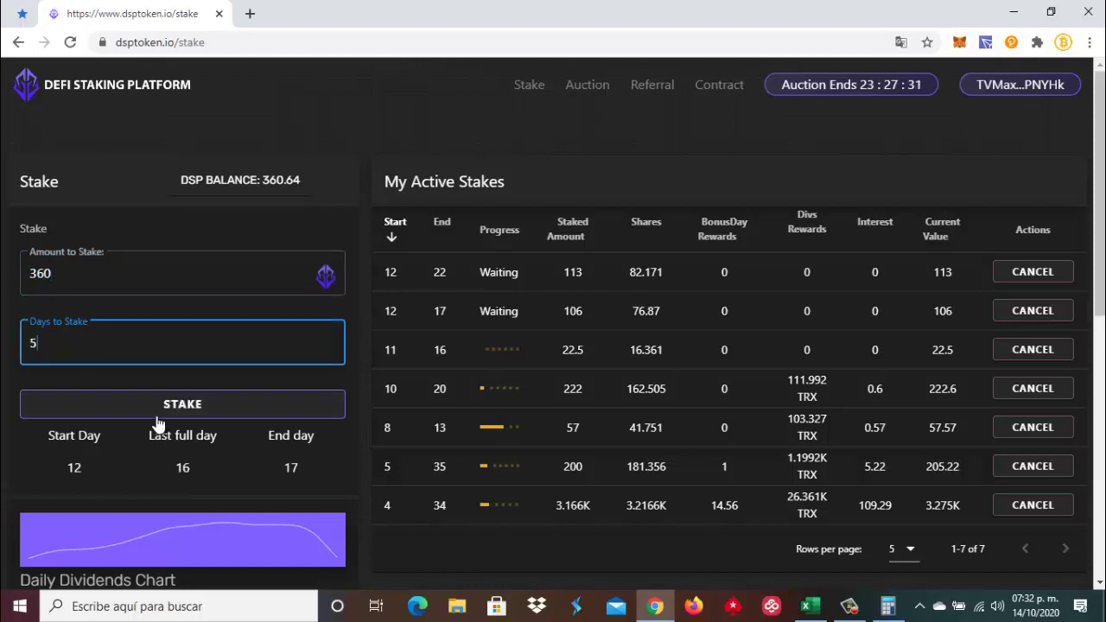
click(188, 408)
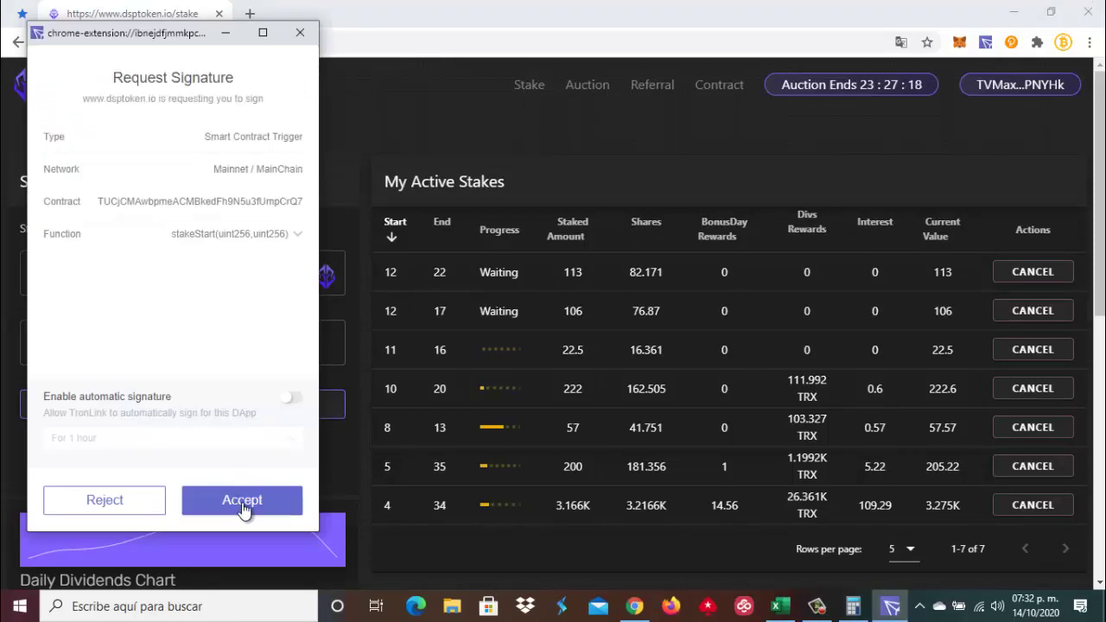
click(243, 508)
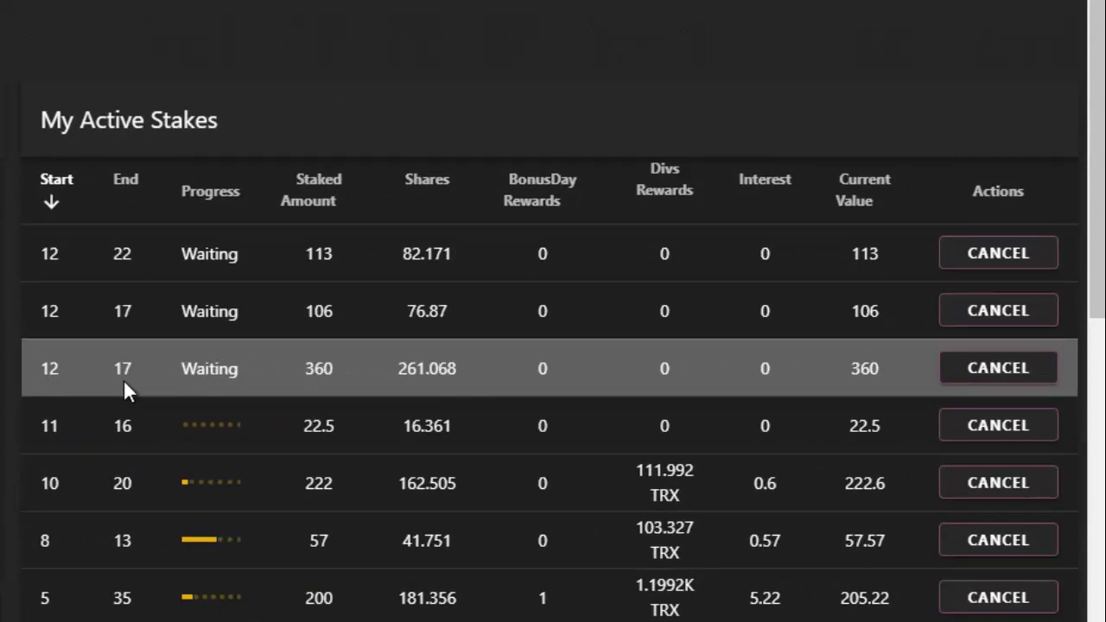
Copy the new stake's 360 amount from the active stakes and log it in the Excel staking sheet under 5 dias.
double_click(310, 367)
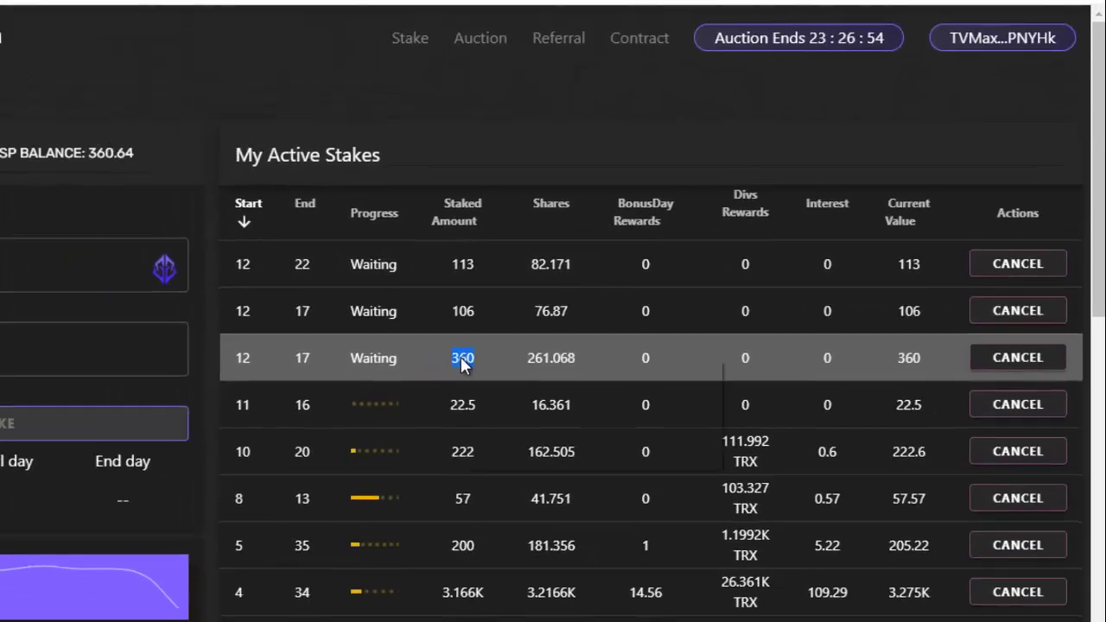
right_click(462, 358)
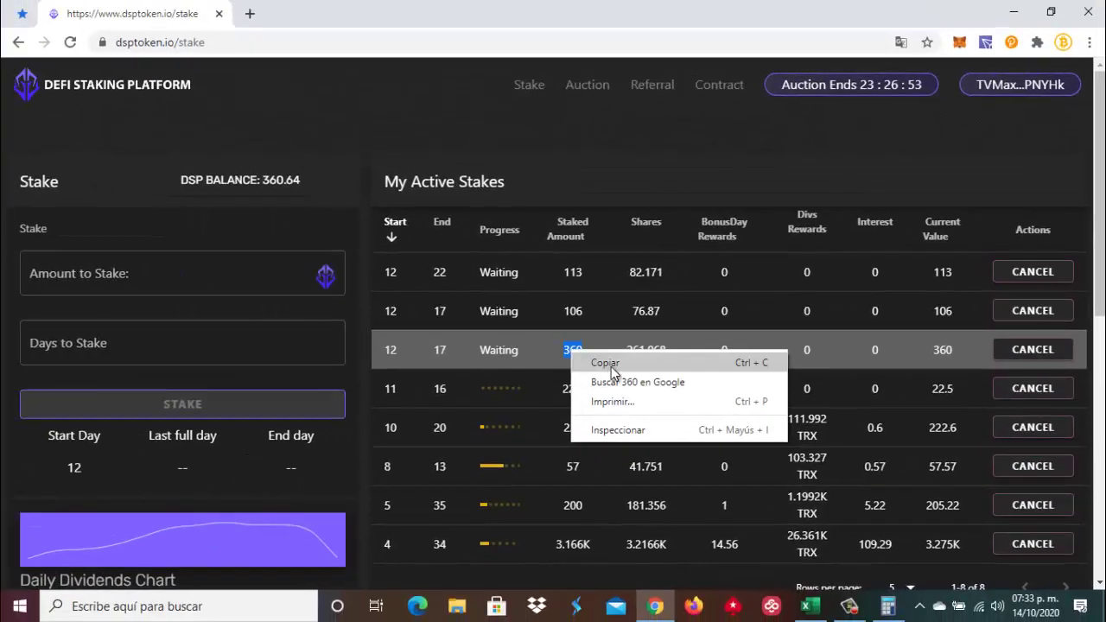
click(609, 364)
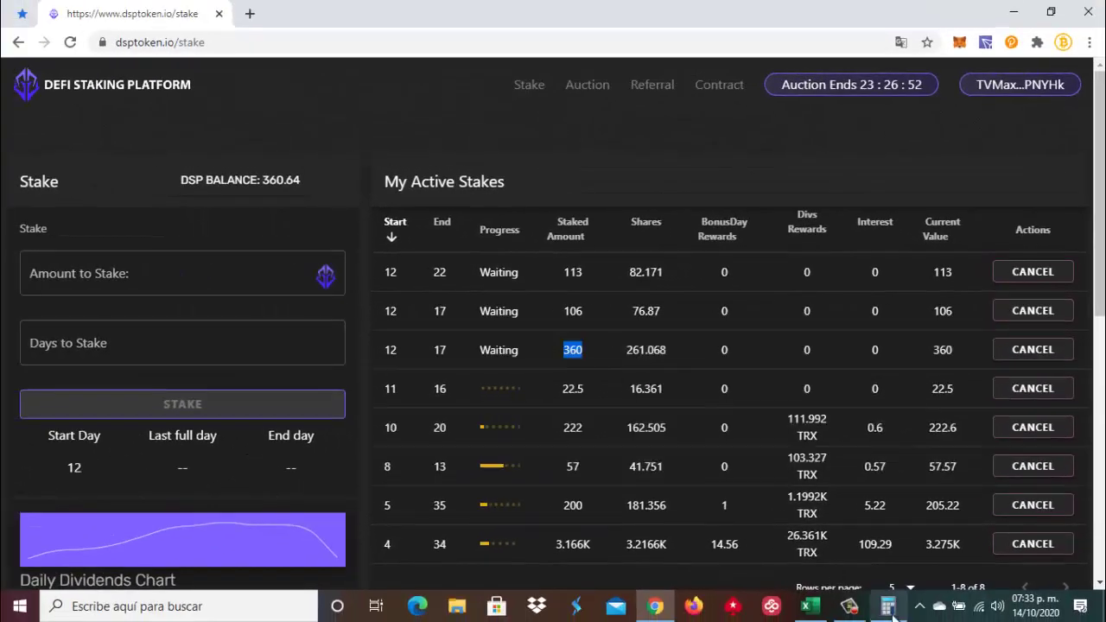
key(alt+Tab)
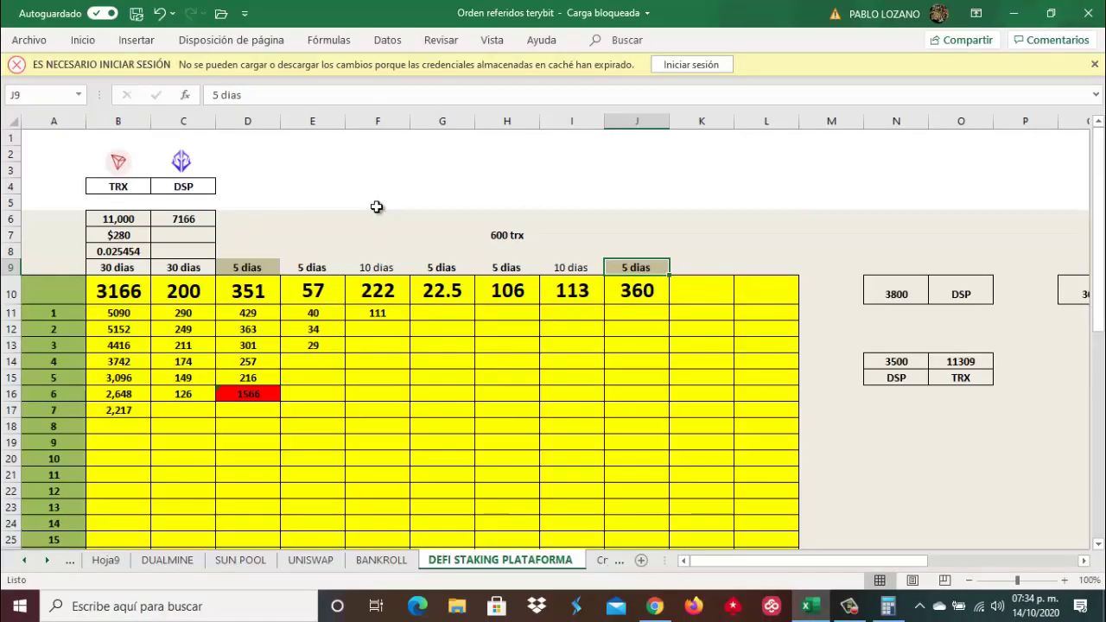
Compare the 351 and 360 stake columns and their 5 dias terms, and check the 351 stake's dividend sum in D16.
click(259, 290)
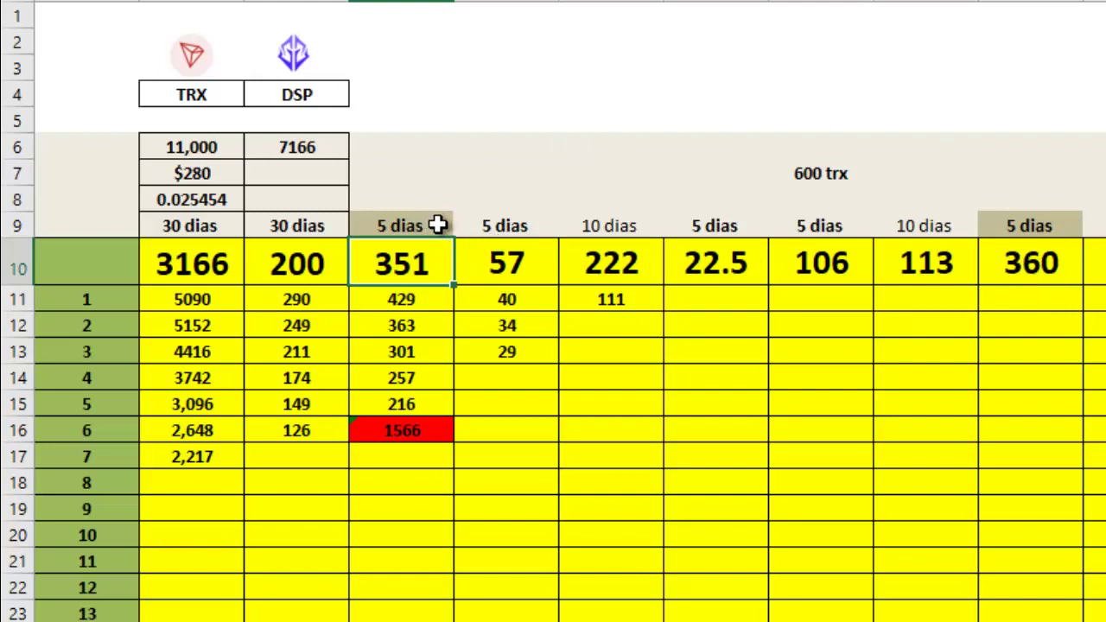
click(435, 226)
click(1025, 222)
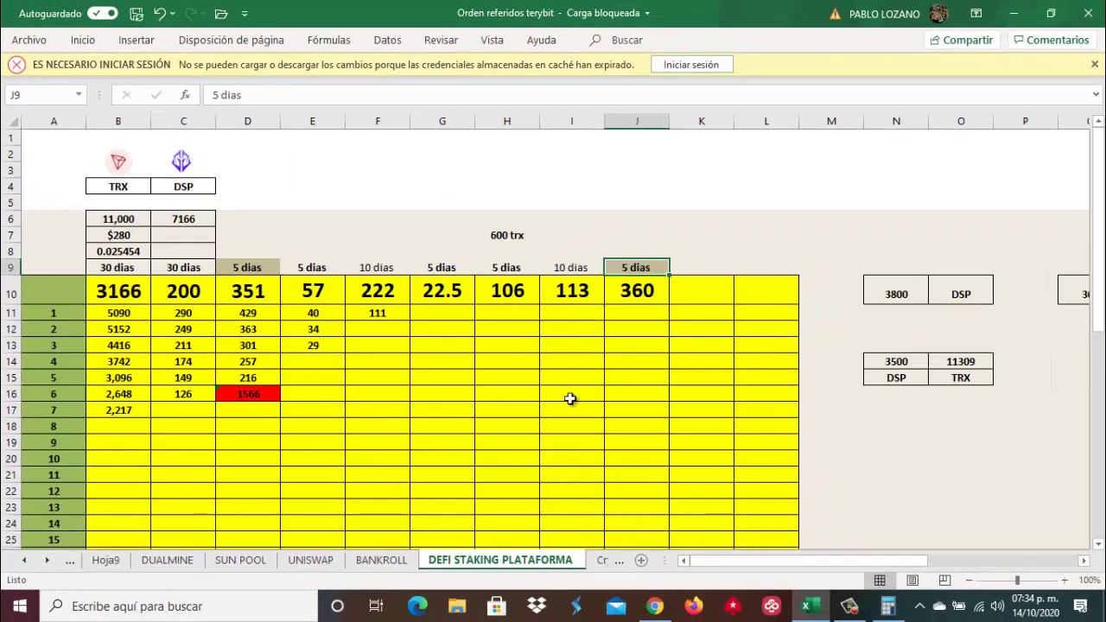
click(252, 395)
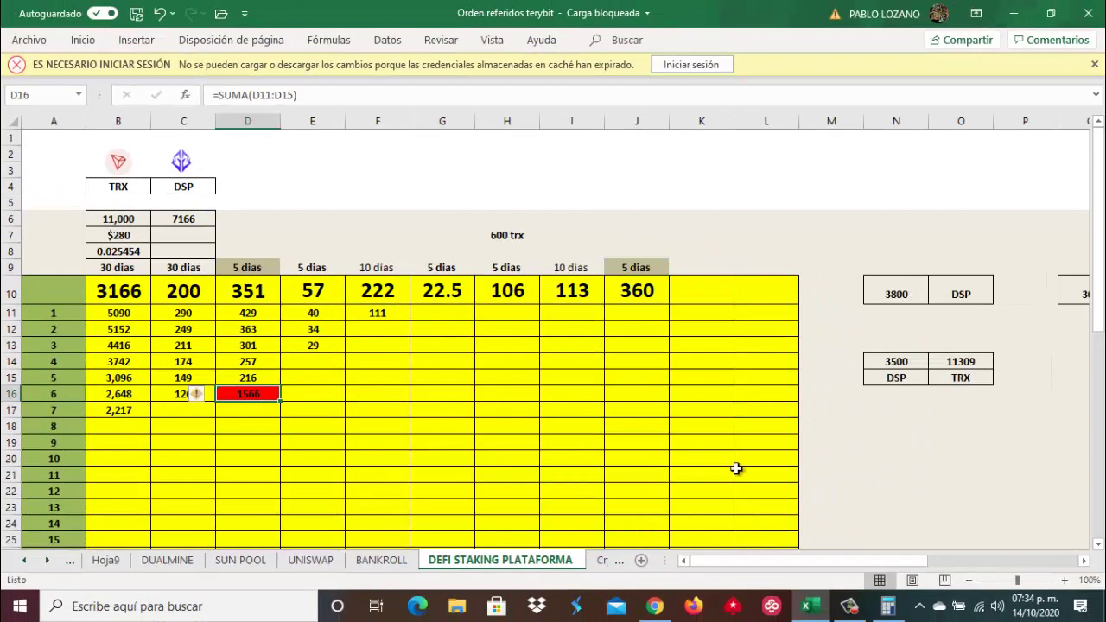
mouse_move(813, 609)
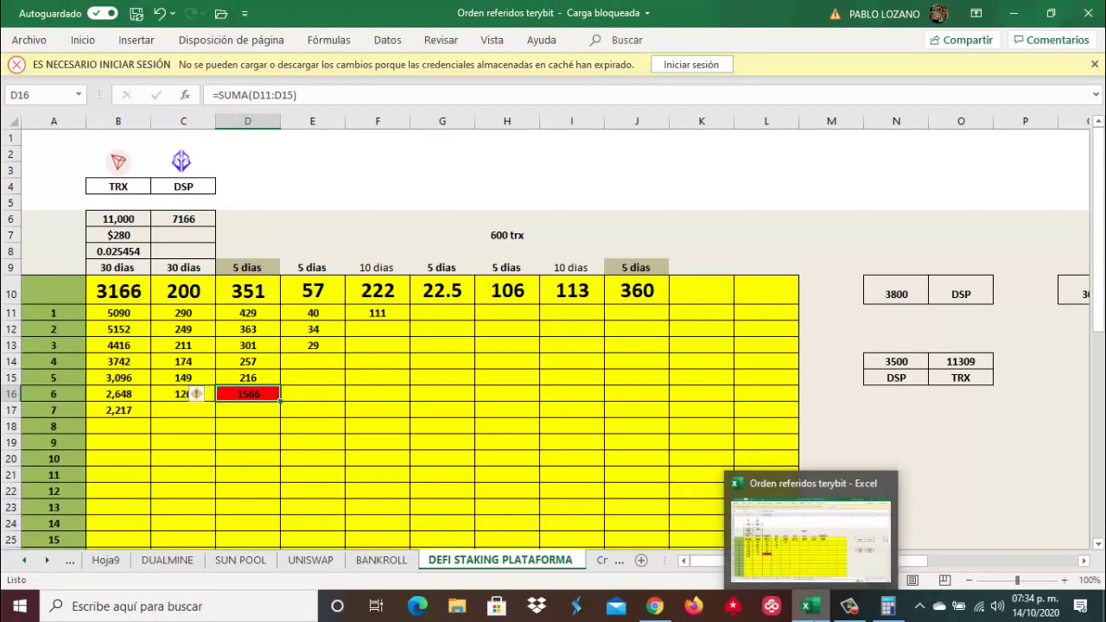
Switch to Chrome and submit an entry of 1000 TRON to the open day 11 auction lobby on the DSP site.
click(654, 606)
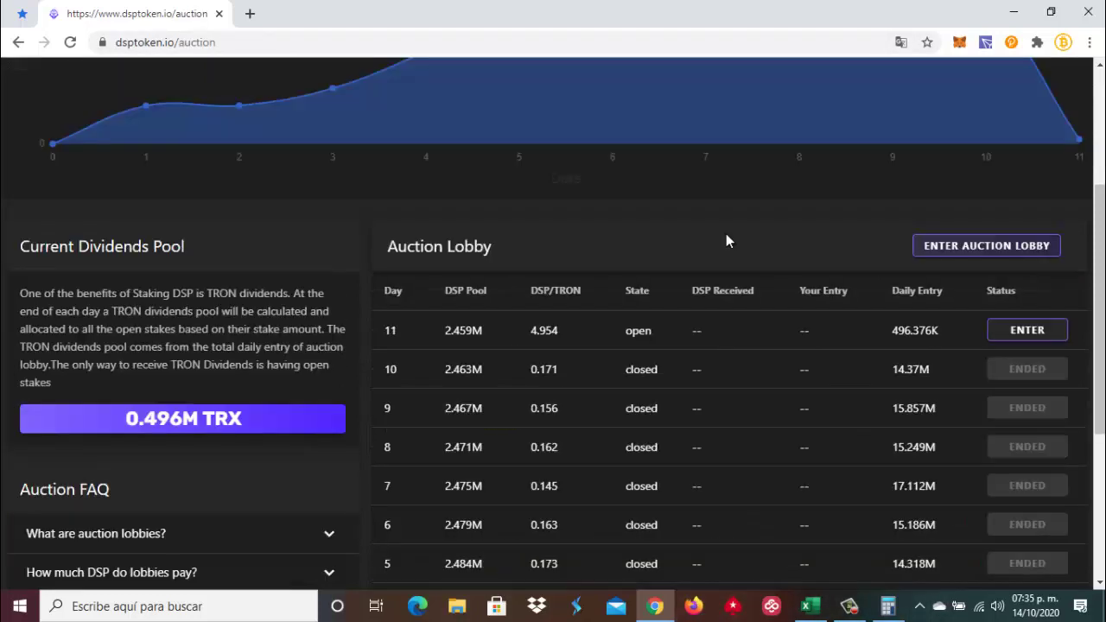
click(1026, 337)
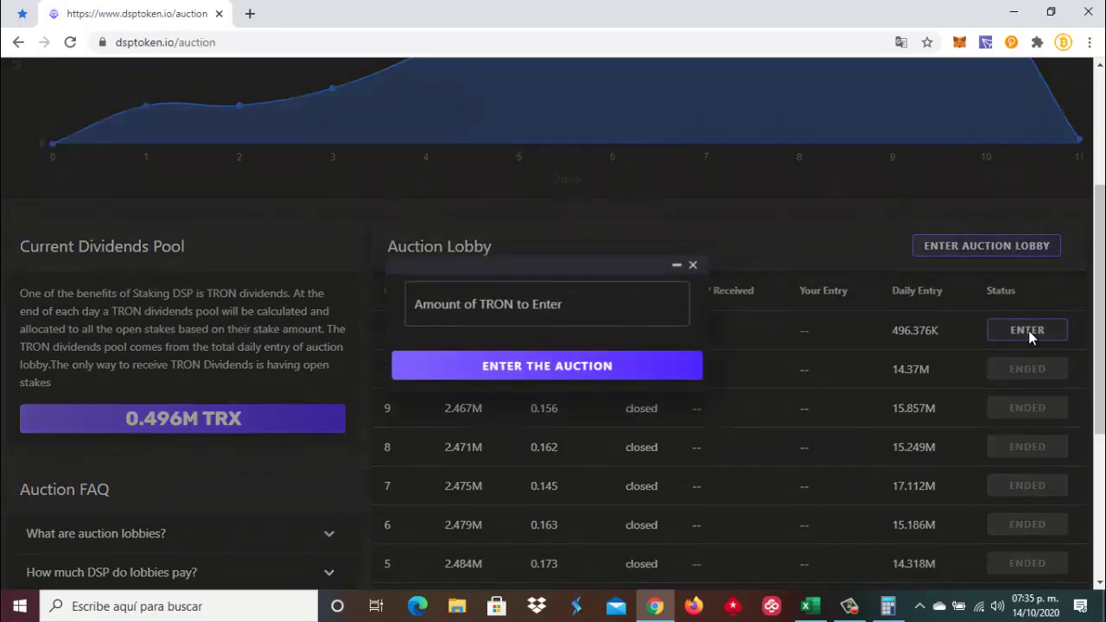
click(489, 302)
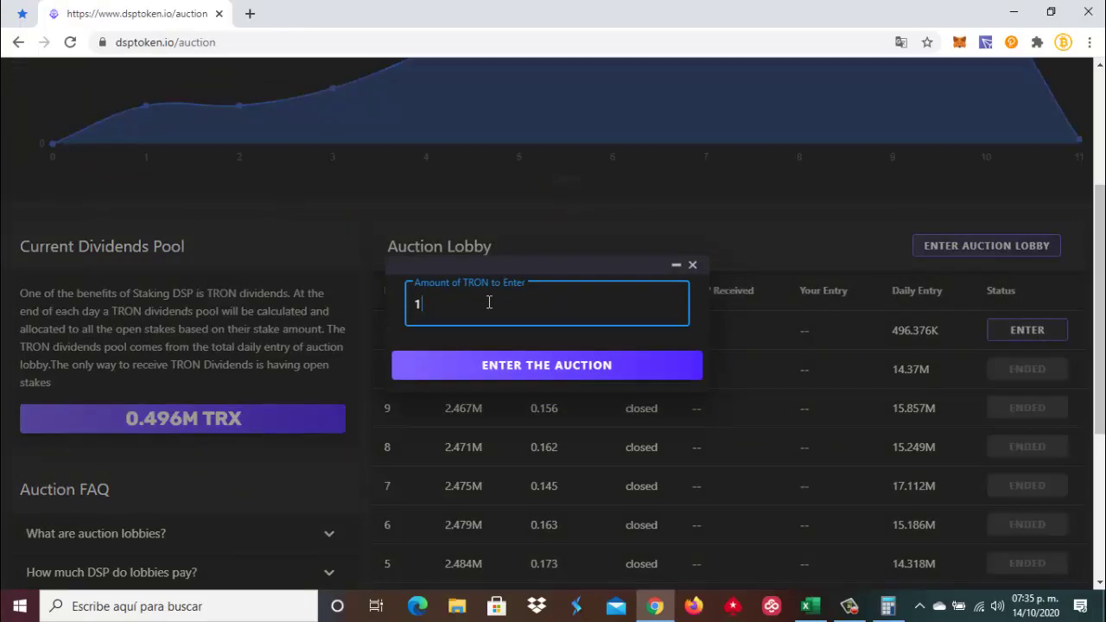
text(1000)
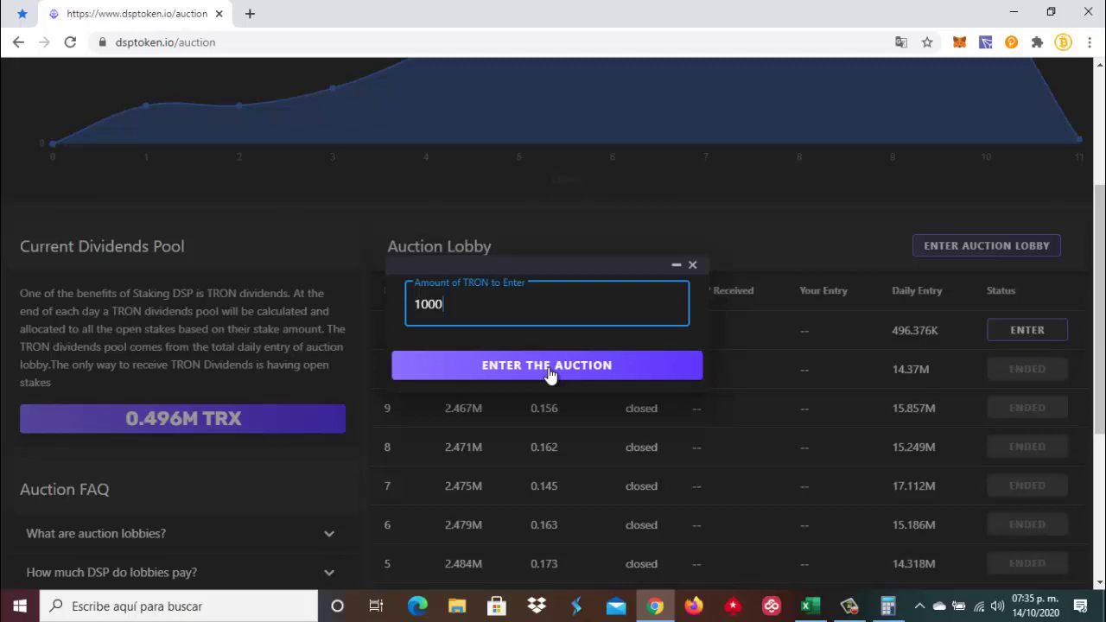
click(550, 373)
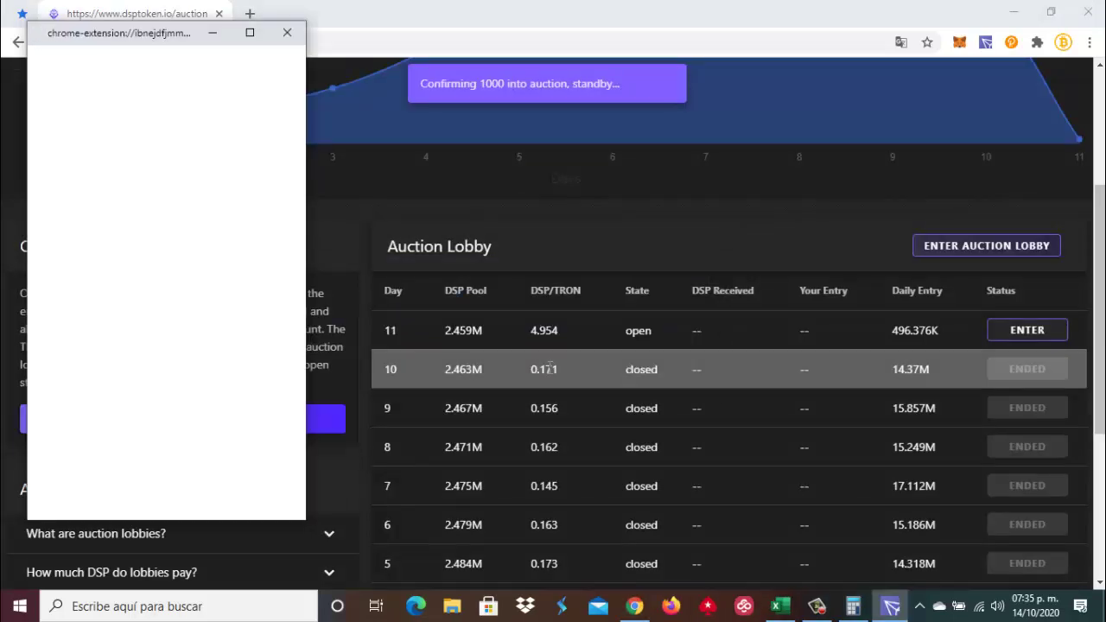